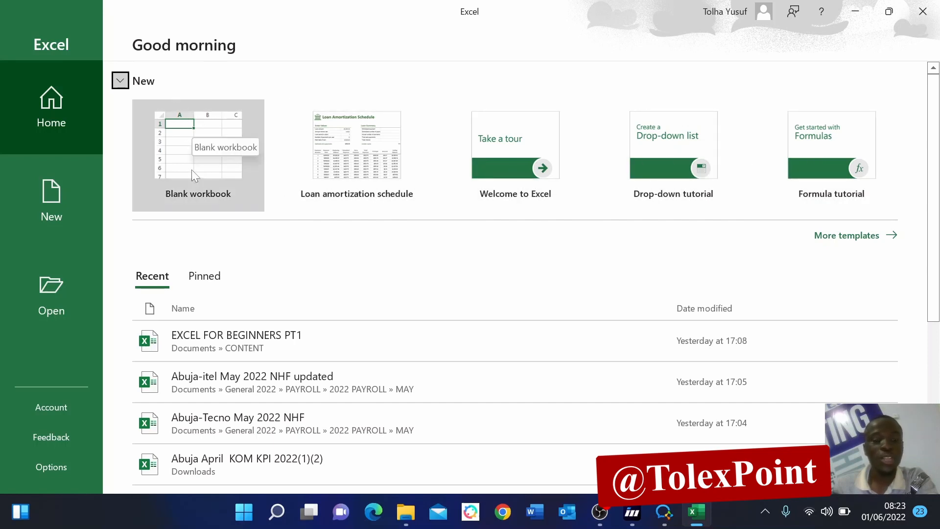
Pin the workbooks EXCEL FOR BEGINNERS PT1 and Abuja-itel May 2022 NHF updated in the recent files list
scroll(343, 387, down, 3)
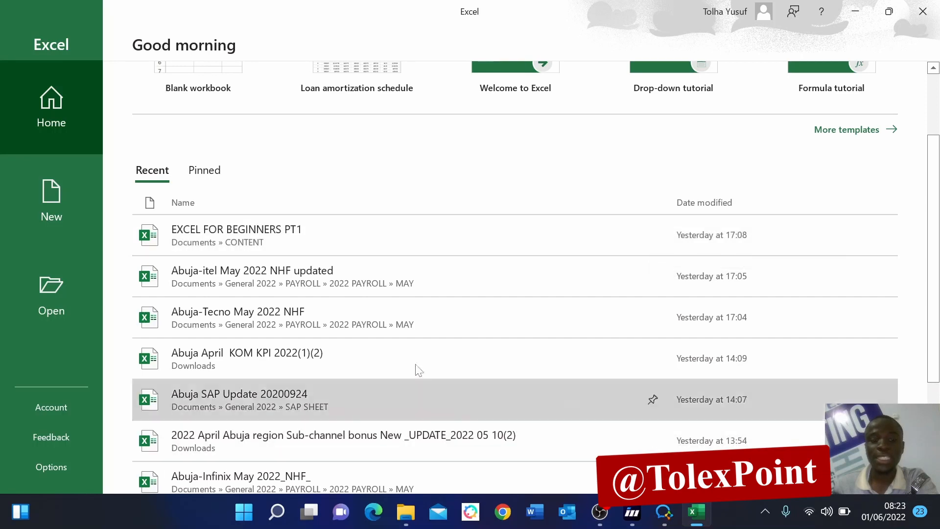
scroll(336, 342, down, 2)
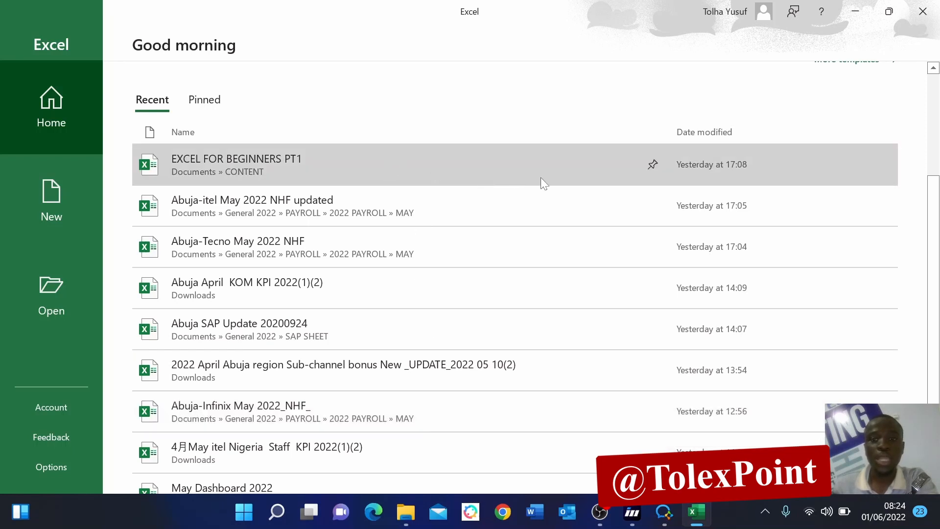
click(654, 166)
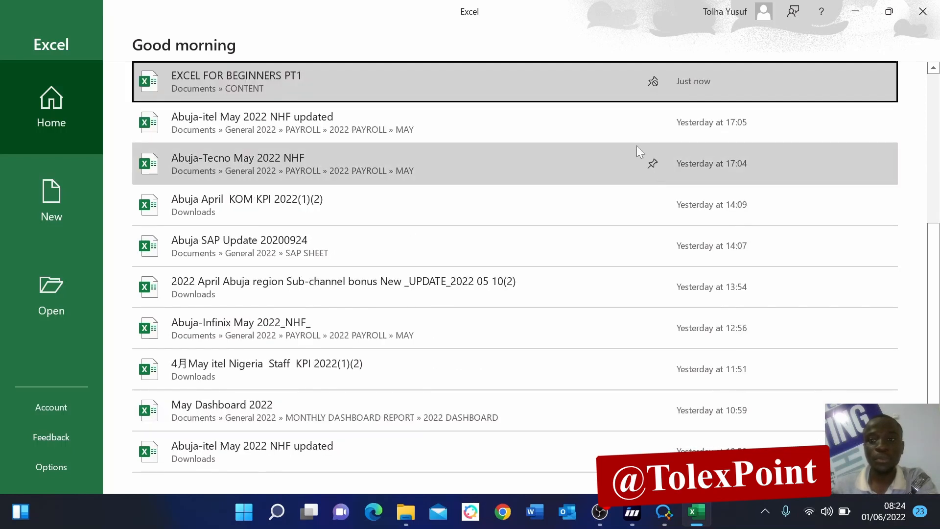
click(652, 125)
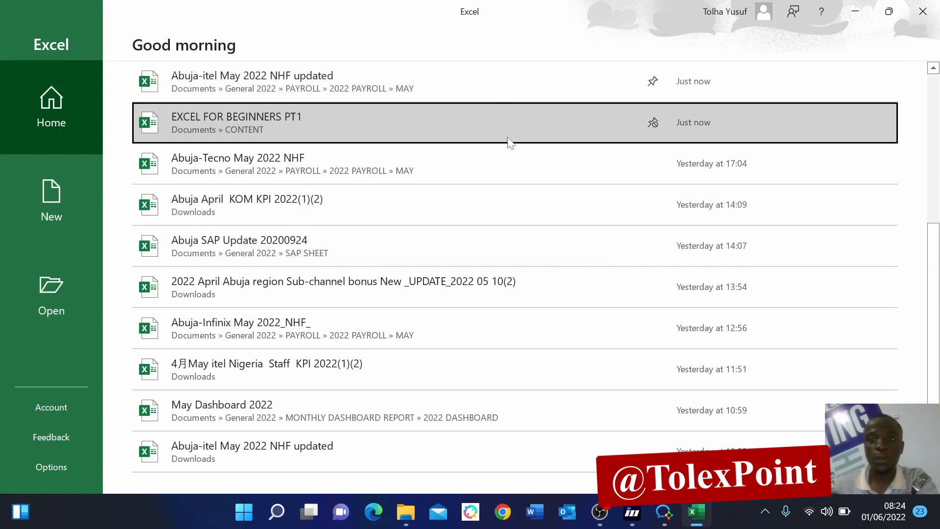
Unpin the Abuja-itel May 2022 NHF updated and EXCEL FOR BEGINNERS PT1 workbooks in the recent files list
click(656, 83)
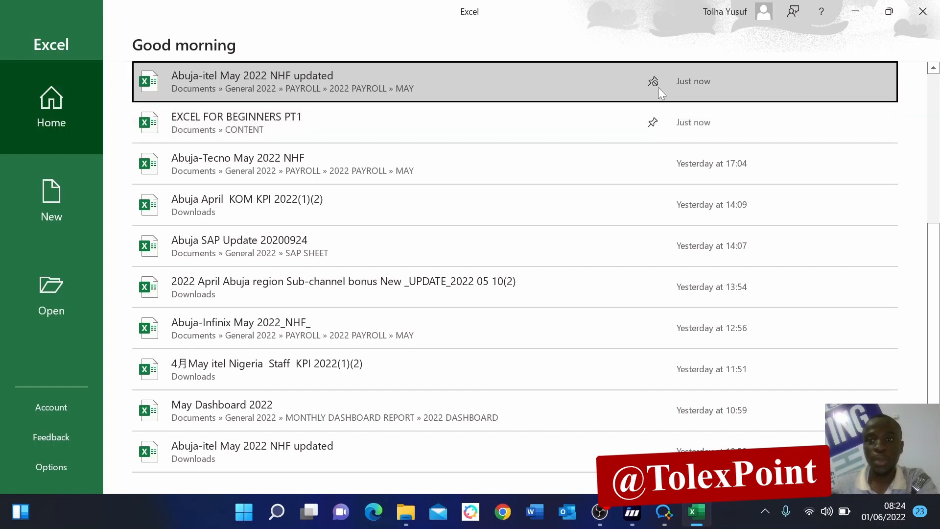
click(655, 122)
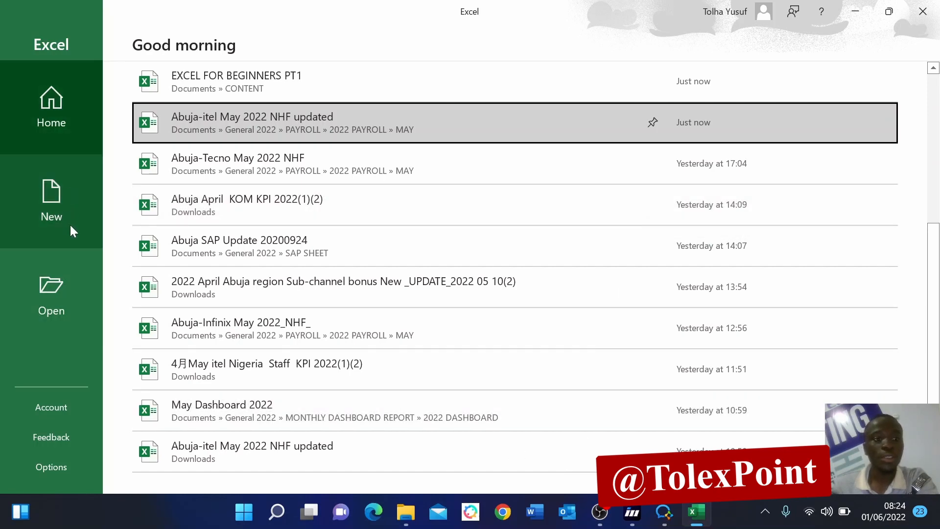
Look through the templates offered for creating a new workbook, from the blank workbook to the tutorials, calendars and budgets
click(58, 194)
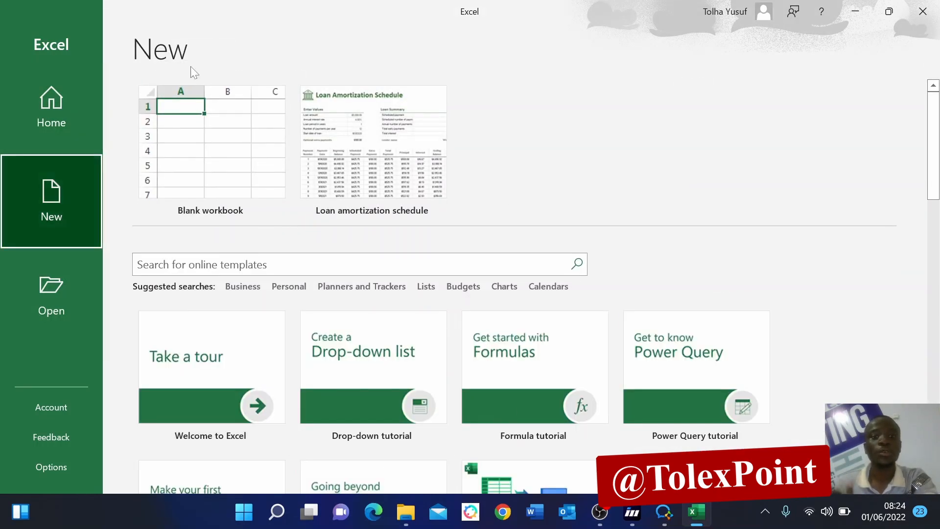
click(52, 107)
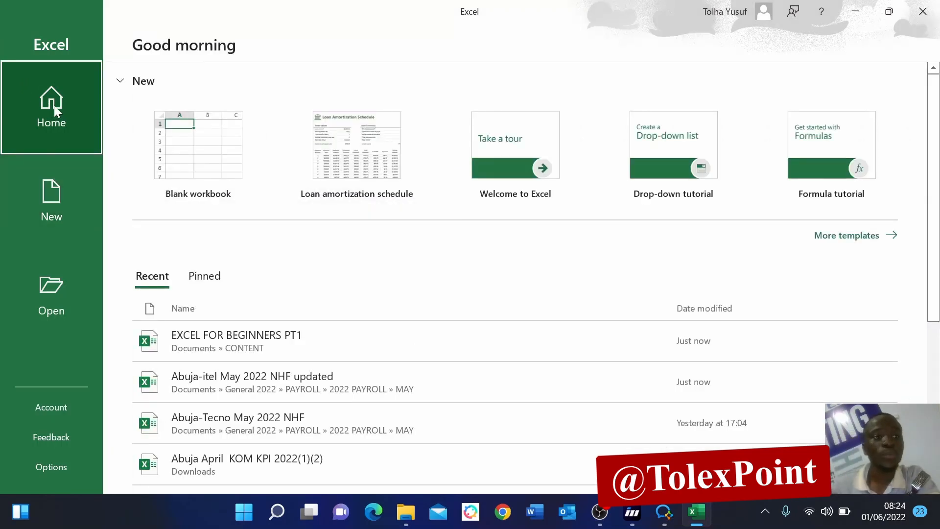
click(54, 202)
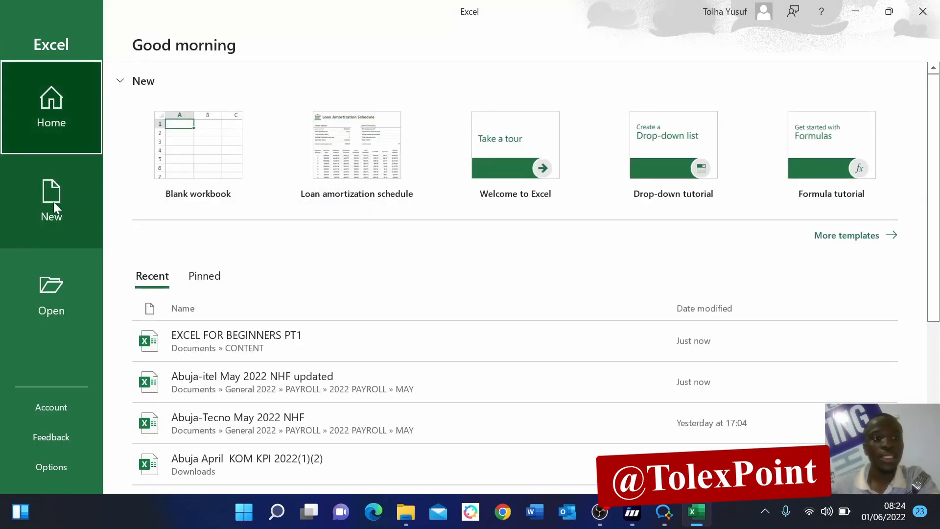
scroll(384, 294, down, 5)
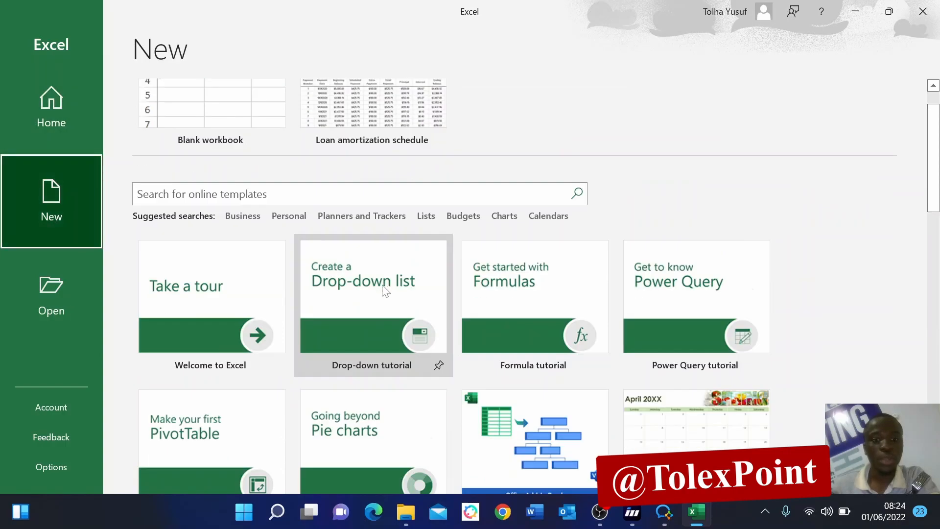
scroll(477, 385, down, 4)
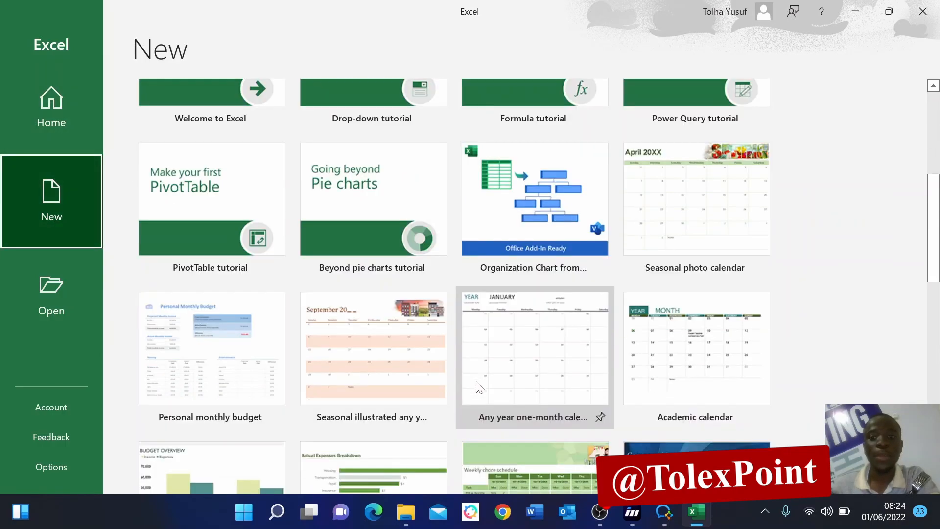
scroll(477, 384, up, 9)
scroll(478, 381, down, 5)
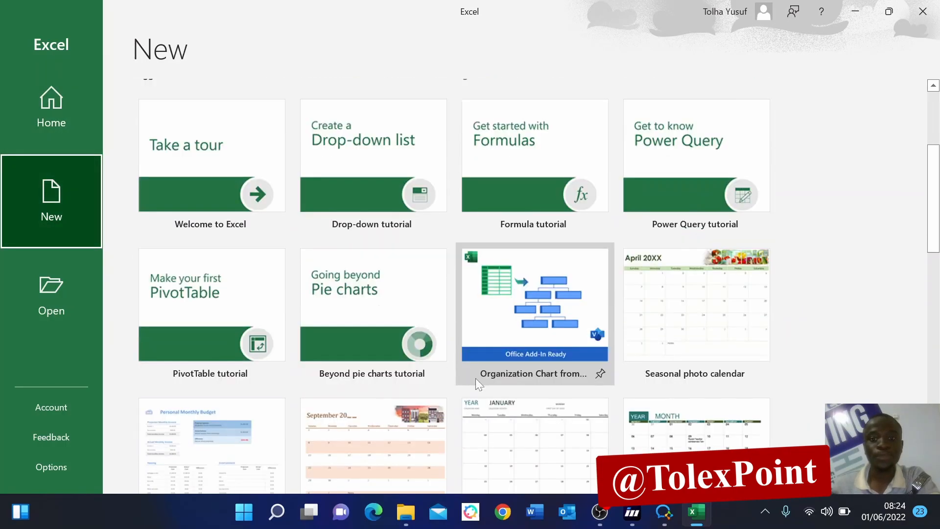
scroll(475, 377, up, 5)
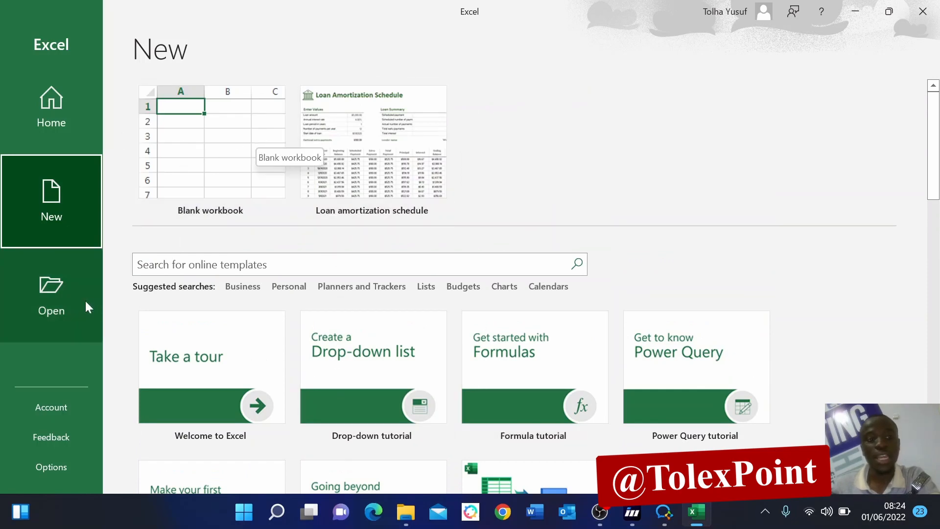
Review the recent workbooks and storage locations available for opening a file, and return to the start page
click(59, 300)
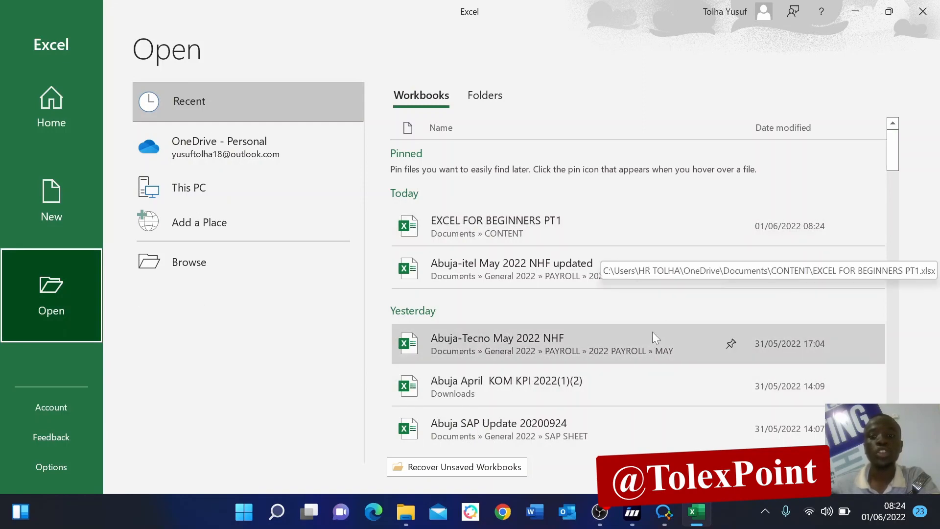
scroll(665, 253, down, 3)
scroll(664, 253, down, 3)
scroll(662, 252, up, 6)
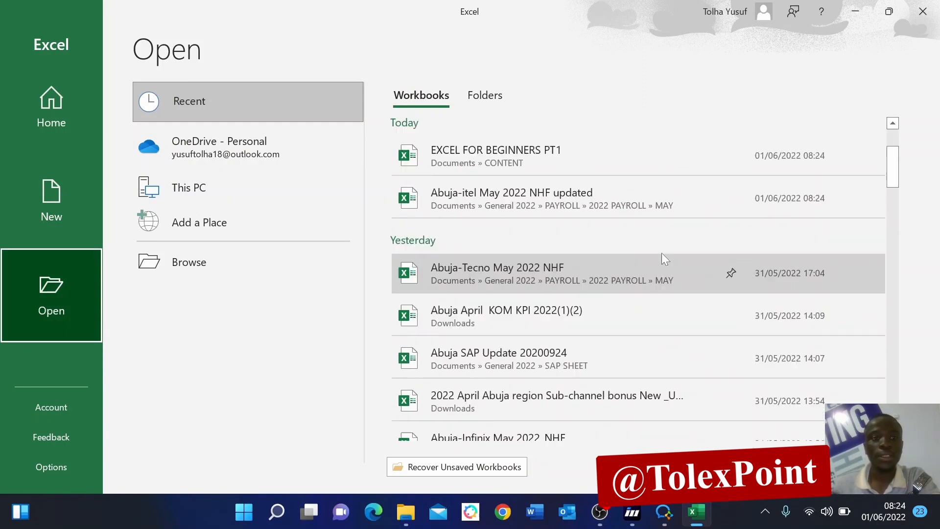
scroll(578, 284, down, 3)
scroll(580, 196, up, 3)
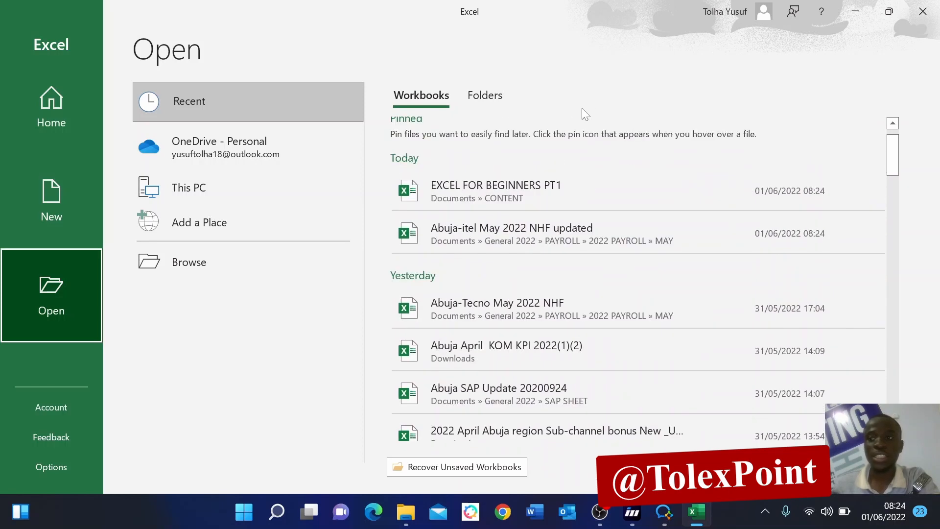
scroll(666, 343, down, 3)
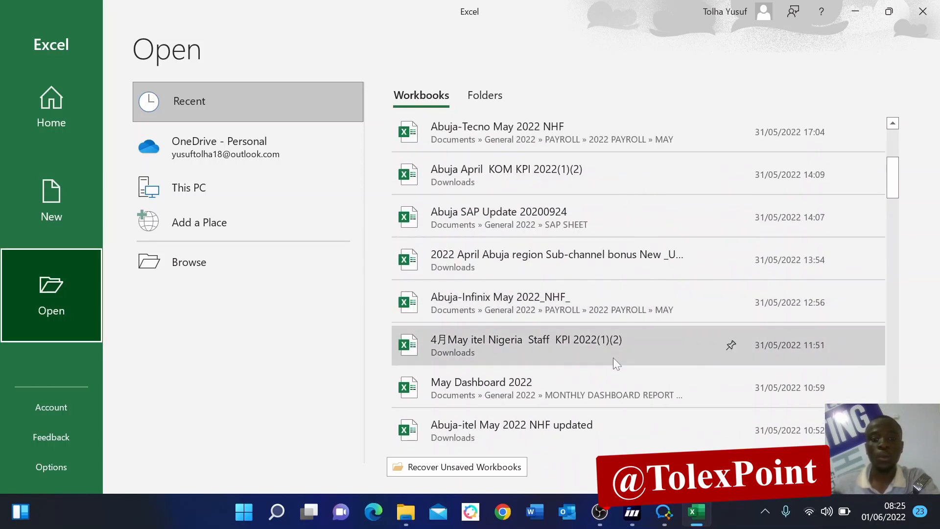
scroll(613, 358, up, 2)
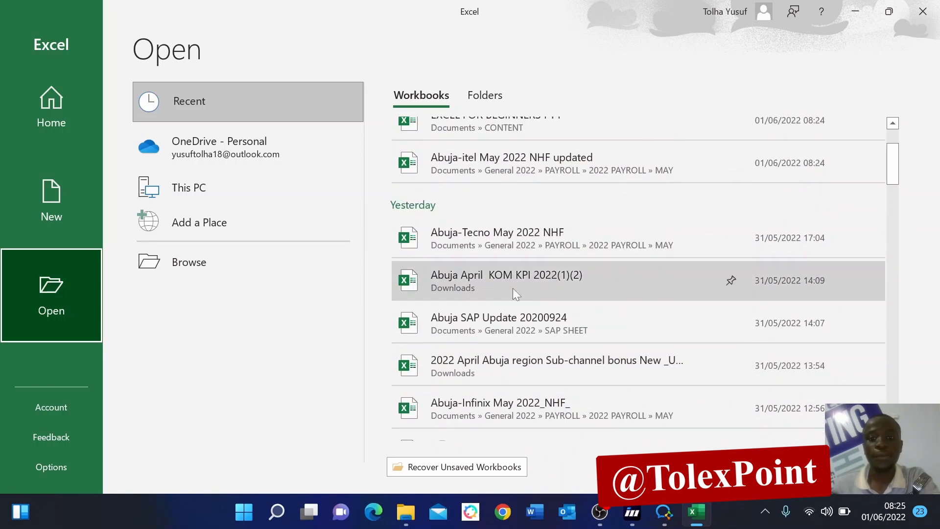
click(36, 104)
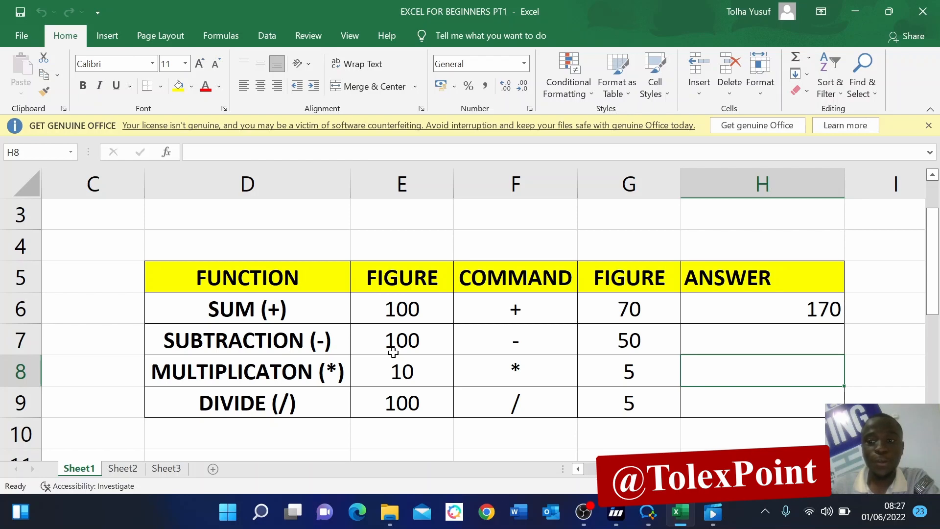
Clear the answer in cell H6 of the SUM (+) row
click(743, 308)
key(BackSpace)
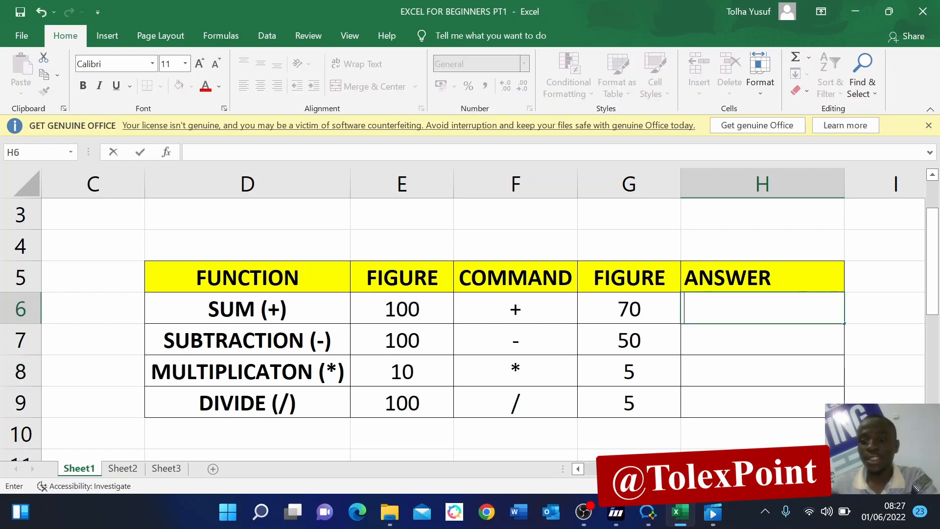
click(706, 339)
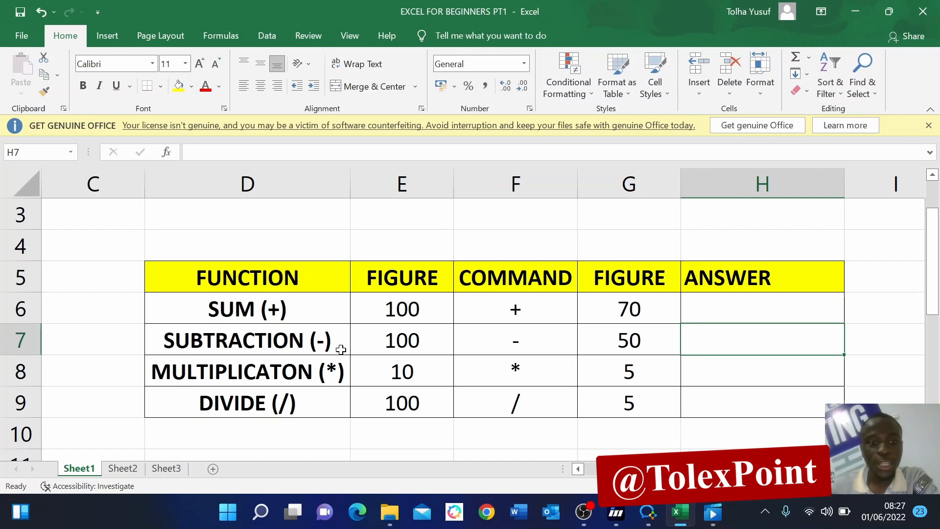
Go through the function labels in cells D6 to D9 and the multiplication command symbol in F8
click(266, 311)
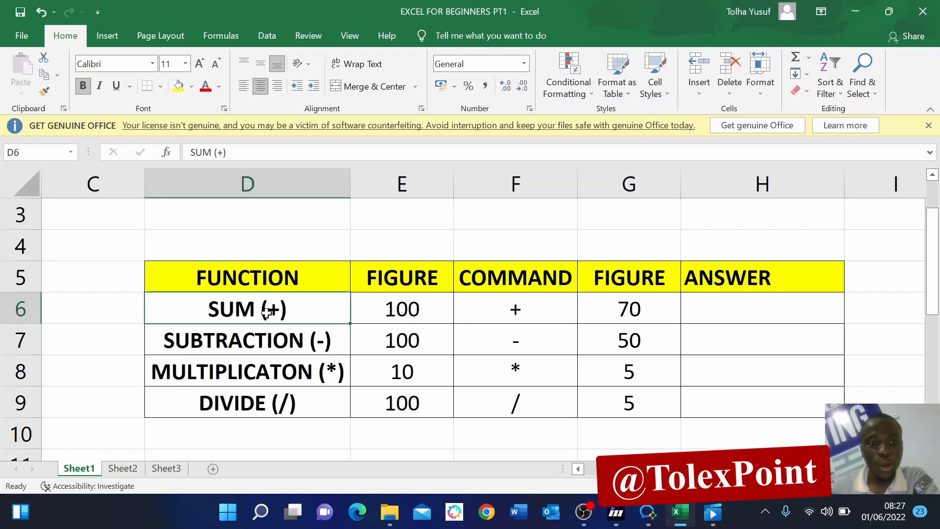
click(244, 337)
click(273, 371)
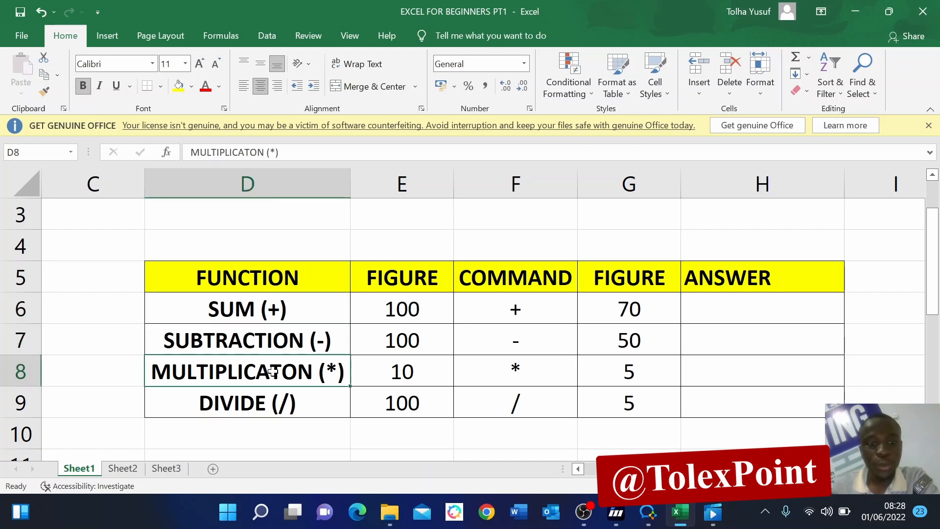
click(283, 413)
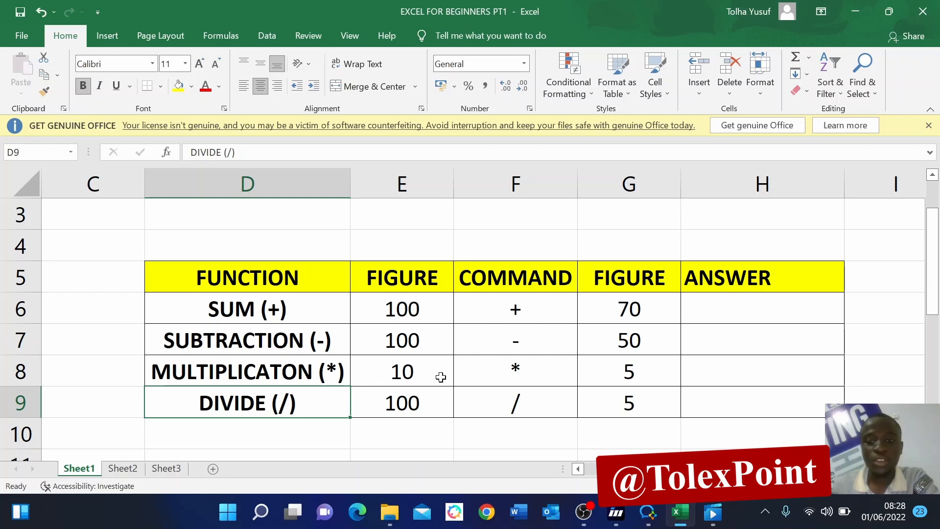
click(481, 371)
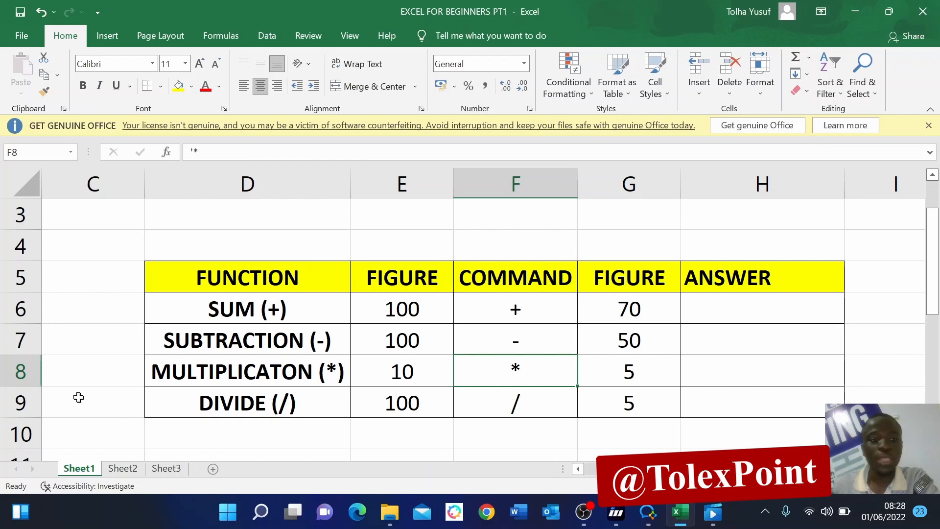
Look at the contents of Sheet2 and Sheet3 by switching between the workbook's worksheets
click(120, 468)
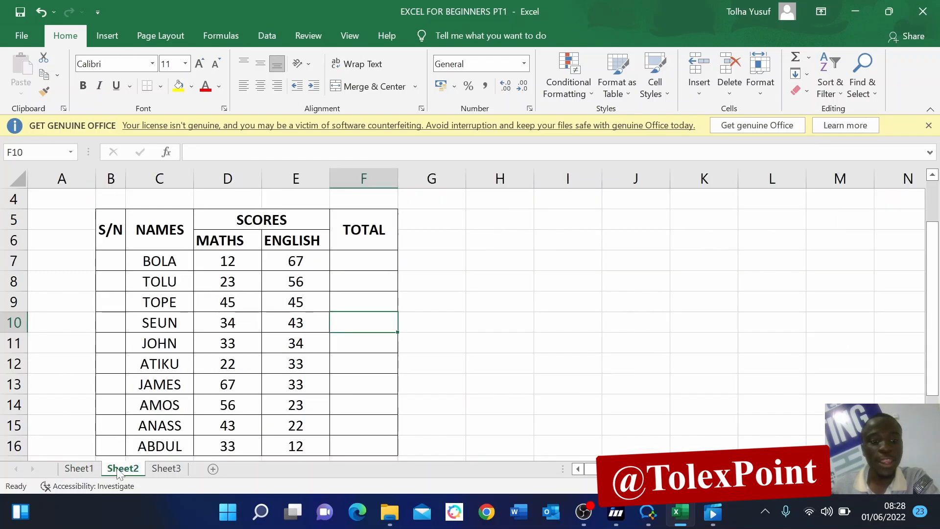
click(164, 468)
click(130, 468)
click(93, 468)
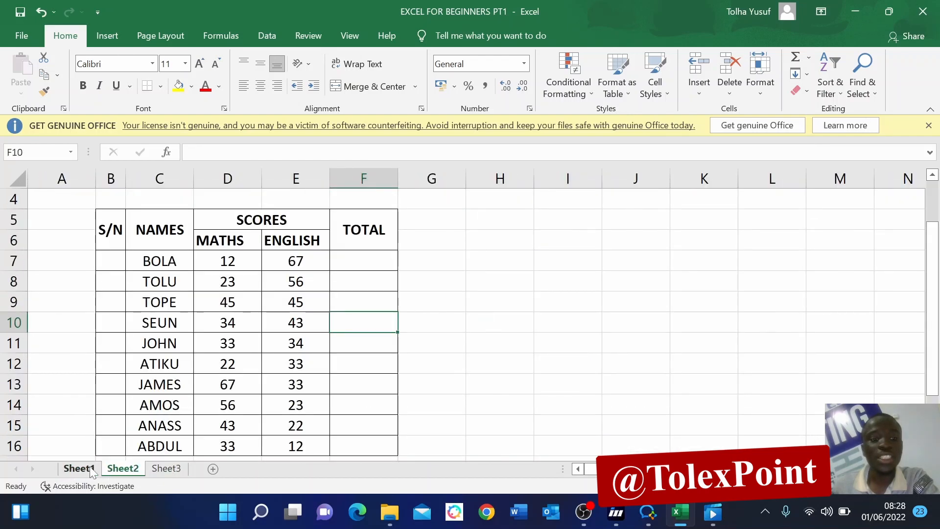
click(123, 469)
click(166, 468)
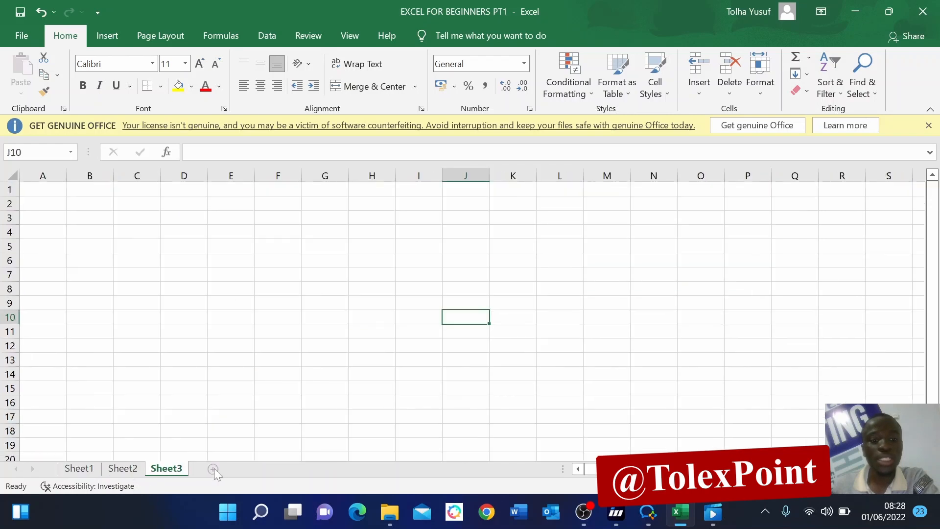
Add four new blank worksheets after Sheet3
click(213, 469)
click(257, 469)
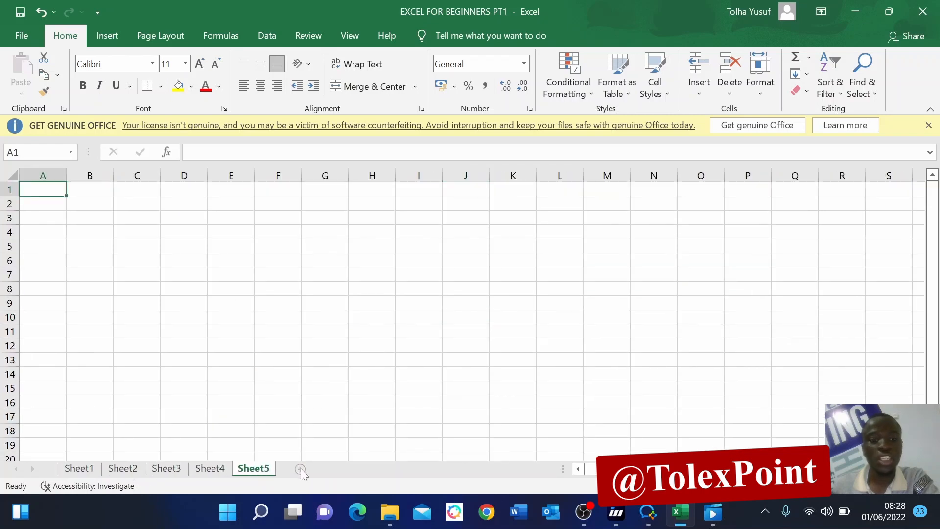
click(300, 468)
click(344, 469)
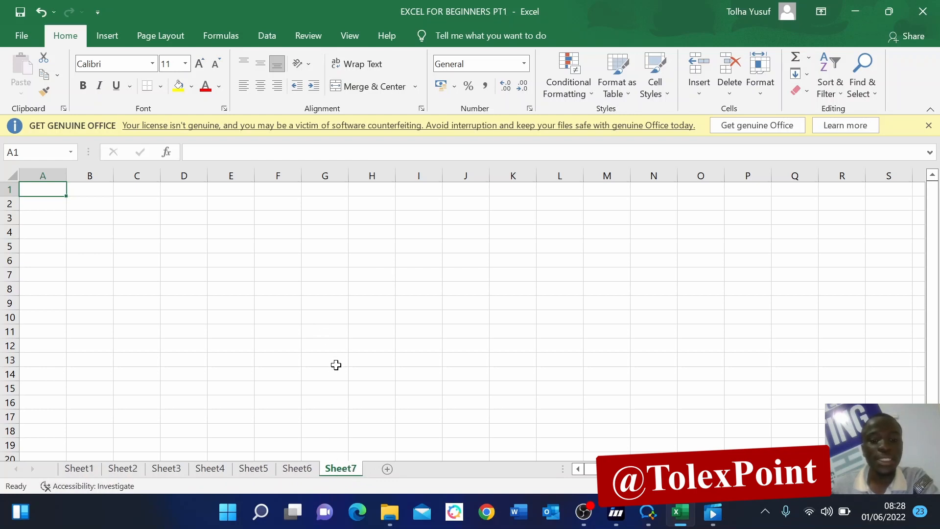
Delete the worksheets Sheet7, Sheet6, Sheet5 and Sheet4 one after another
right_click(344, 473)
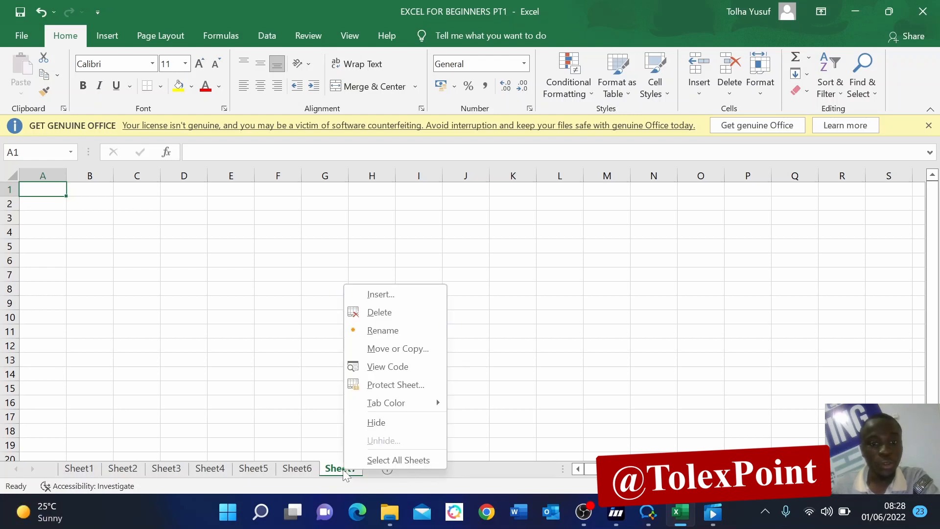
click(379, 313)
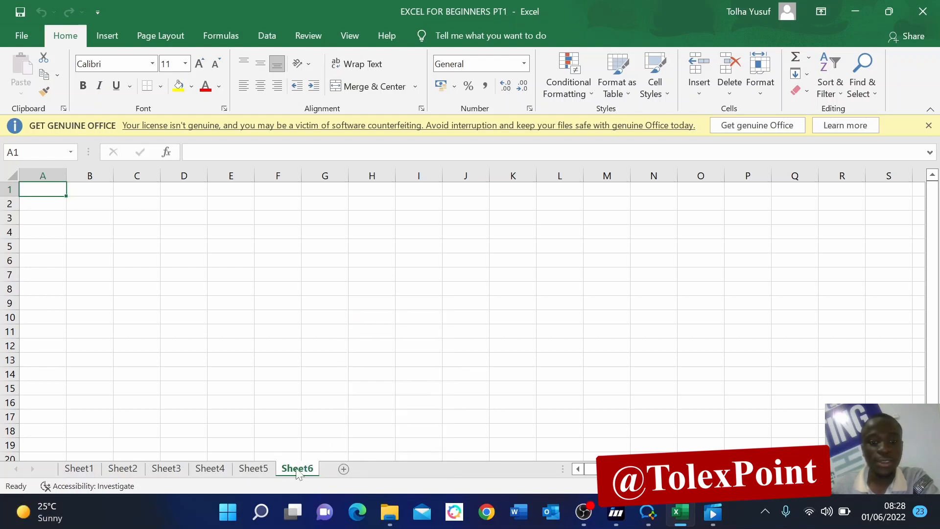
right_click(296, 474)
click(330, 313)
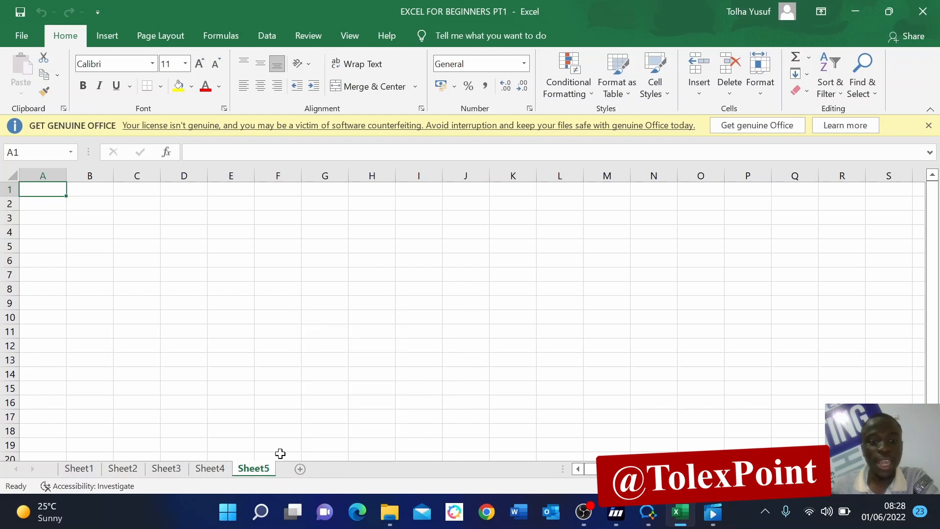
right_click(250, 474)
click(283, 313)
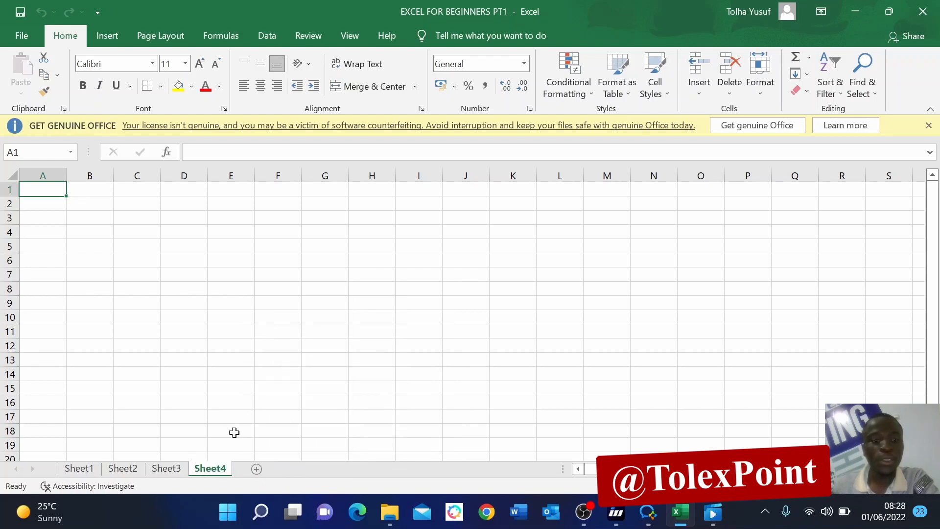
right_click(222, 469)
click(256, 304)
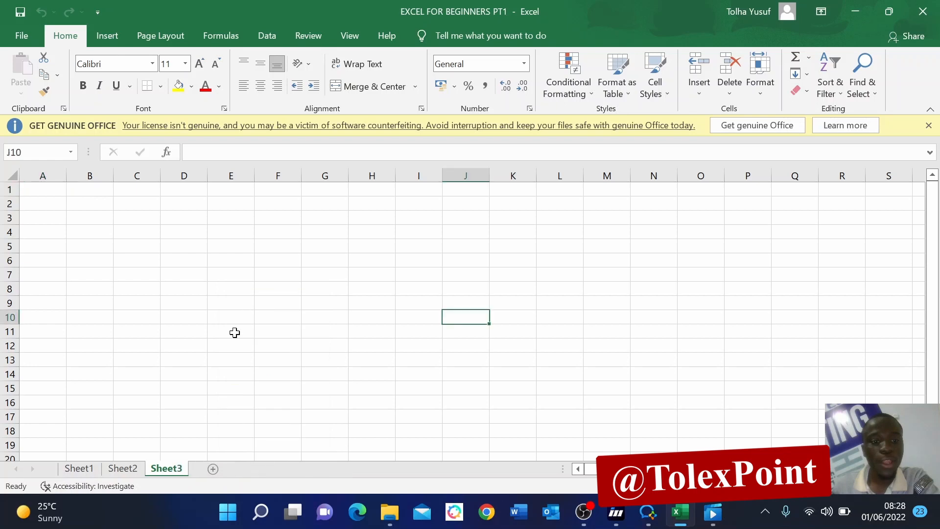
Return to Sheet1 and rename that worksheet as formula
click(76, 469)
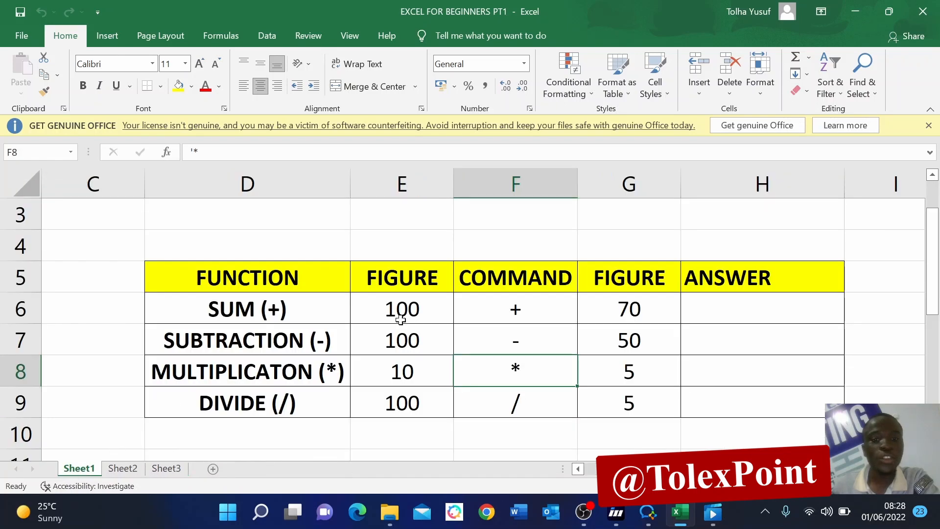
double_click(86, 471)
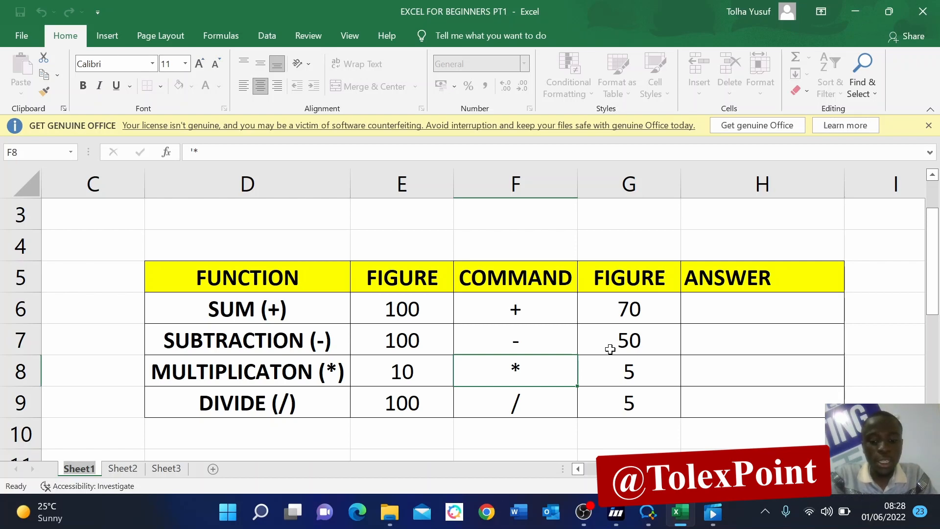
text(formula)
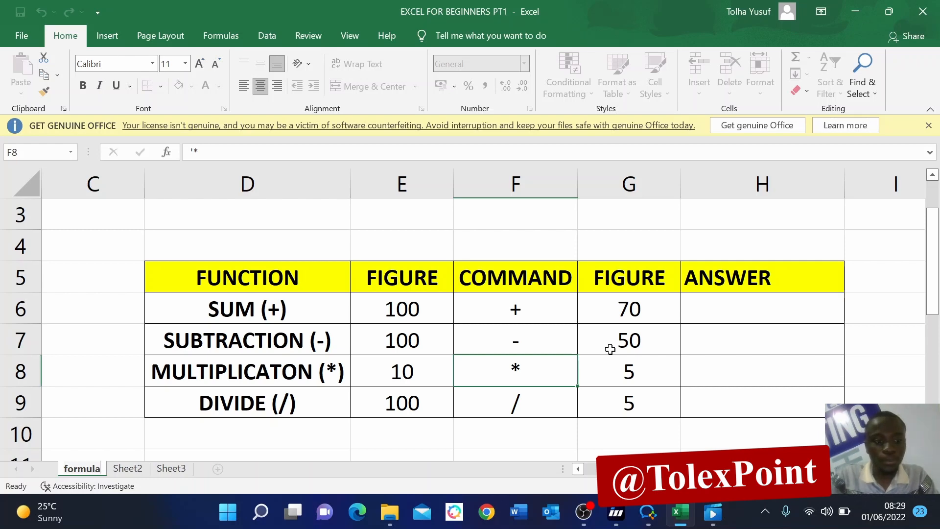
click(125, 265)
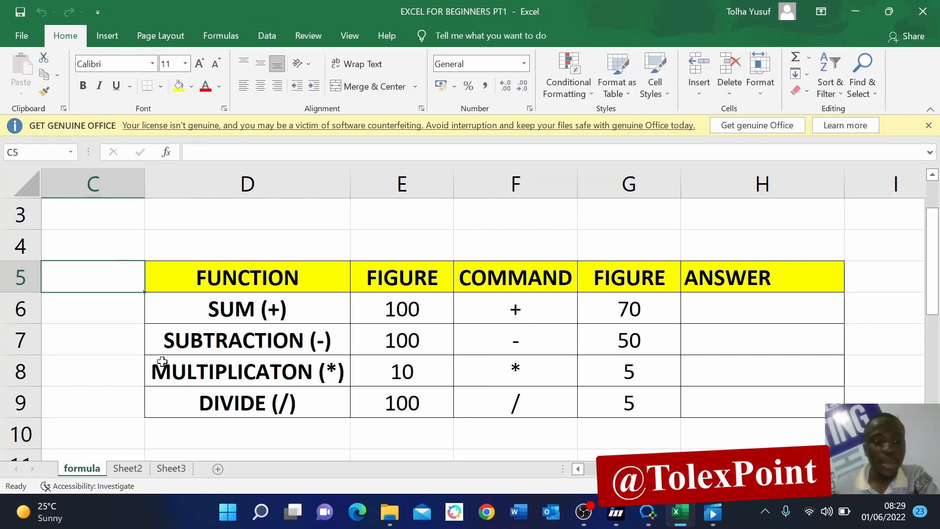
click(113, 370)
click(118, 411)
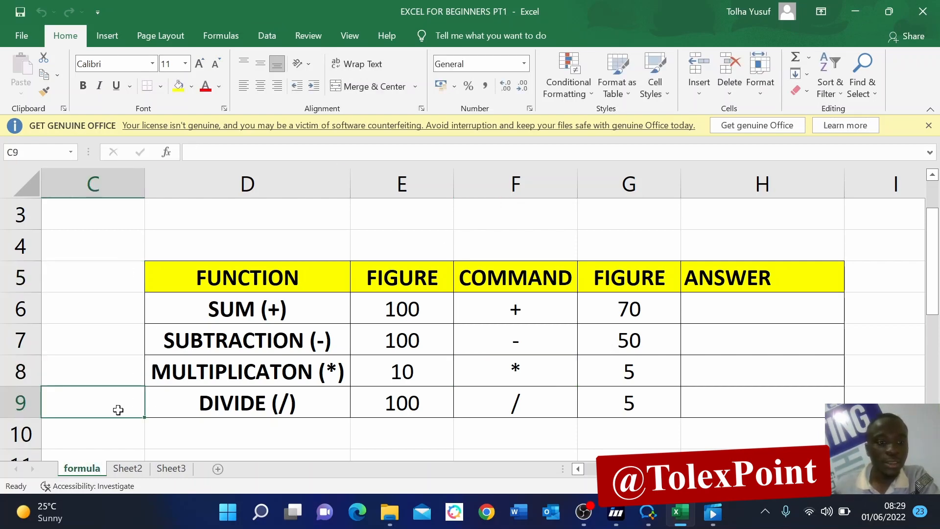
Rename the Sheet2 worksheet with the student scores as Formular
click(128, 468)
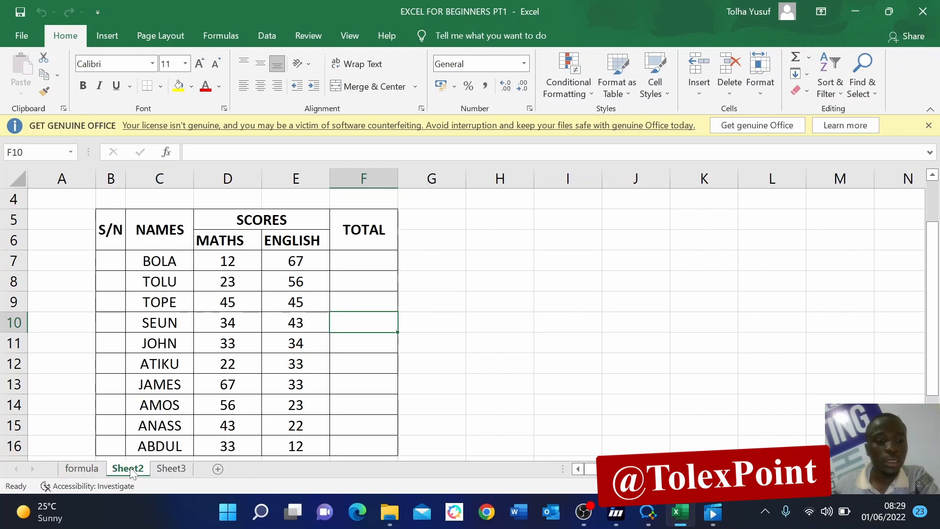
right_click(83, 471)
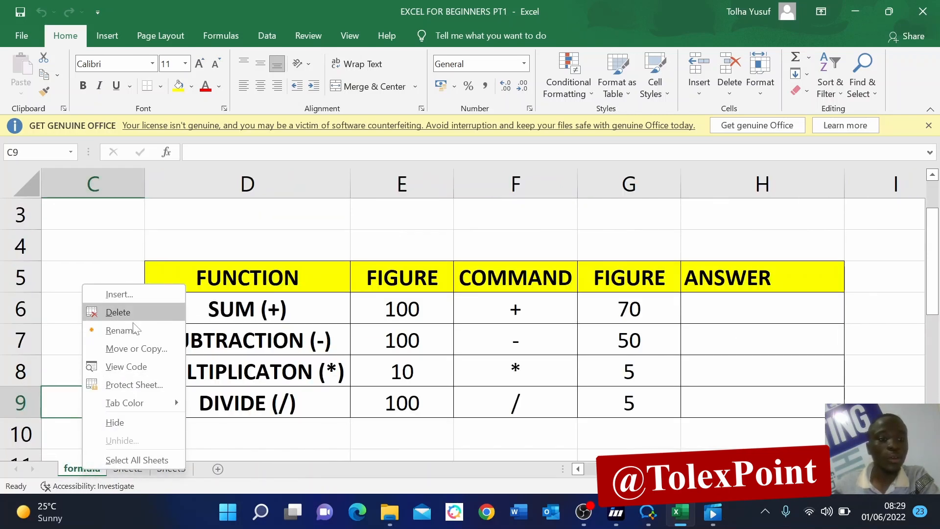
click(70, 338)
click(122, 471)
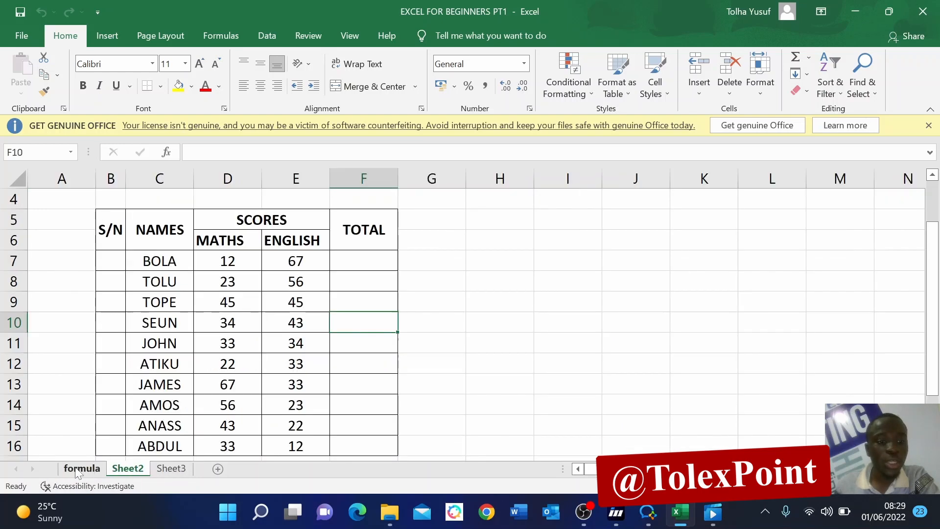
click(78, 470)
click(127, 468)
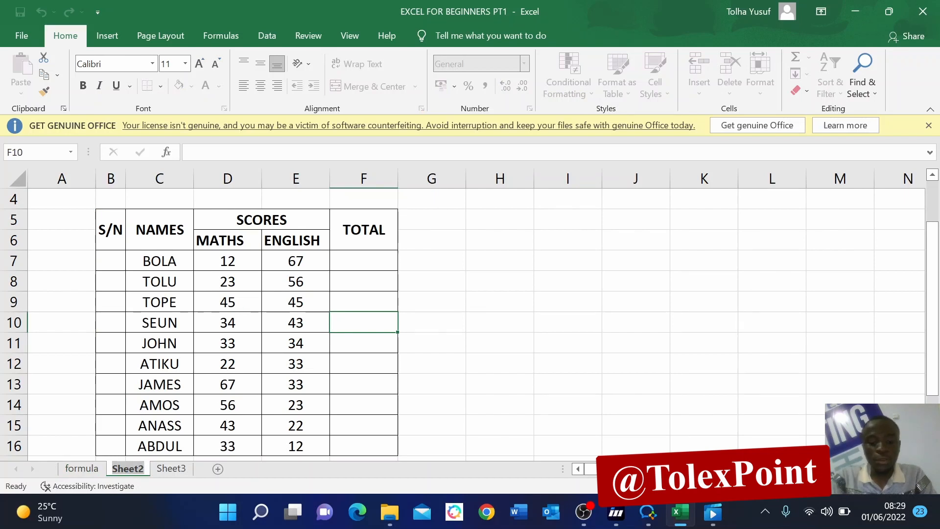
text(Formulare)
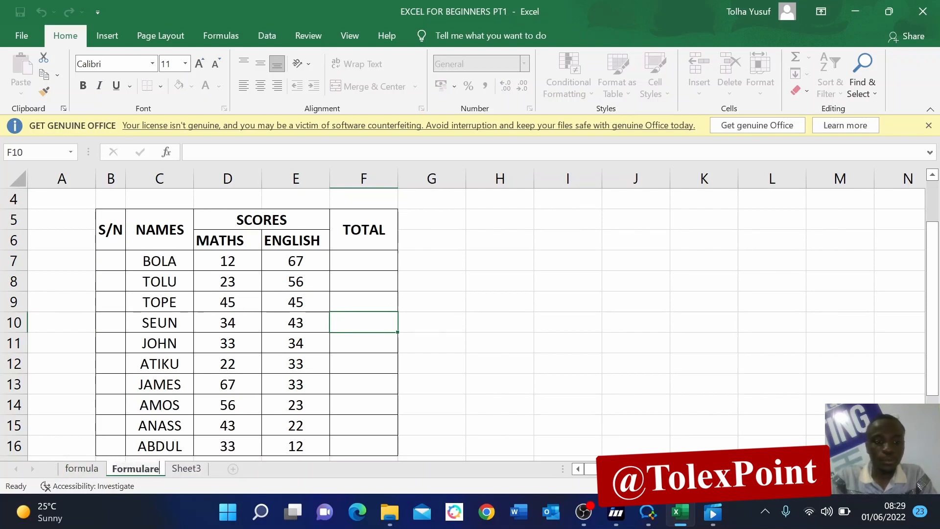
key(BackSpace)
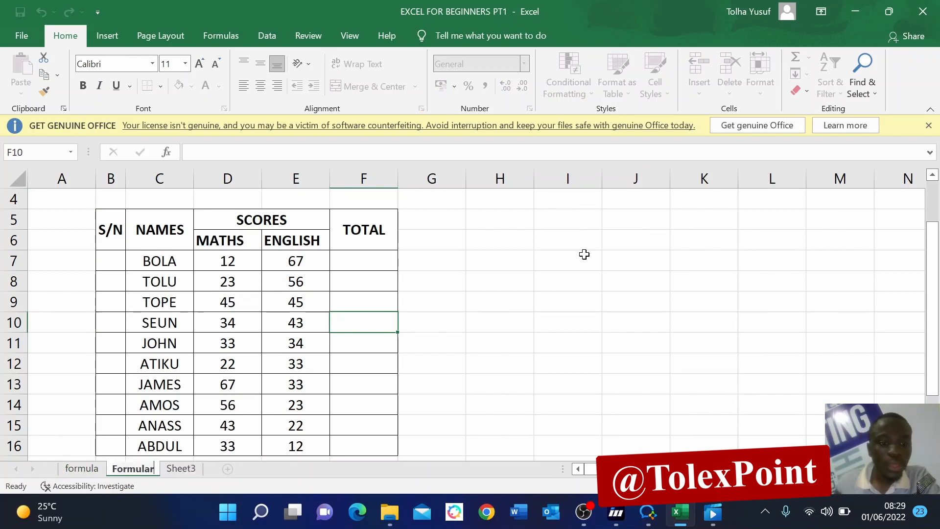
click(500, 301)
Return to the formula worksheet and look over the commands available for inserting objects
click(82, 469)
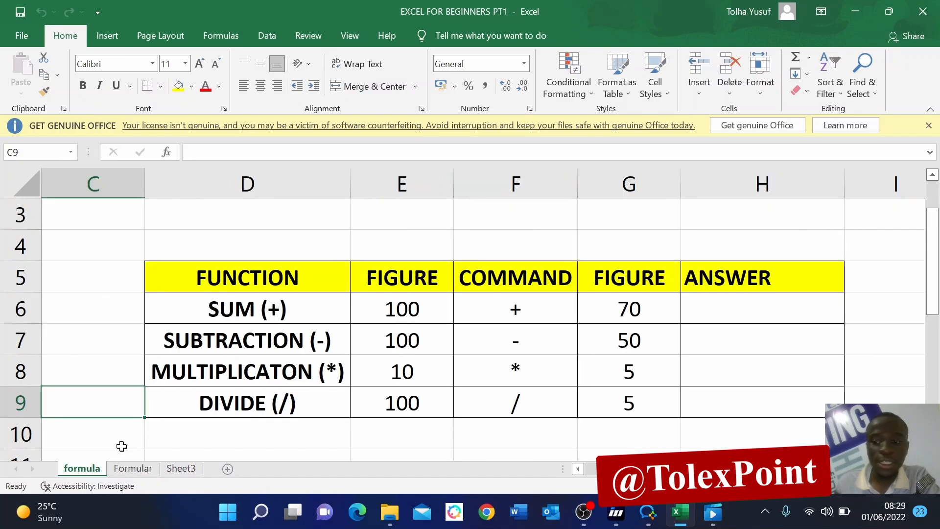
click(482, 231)
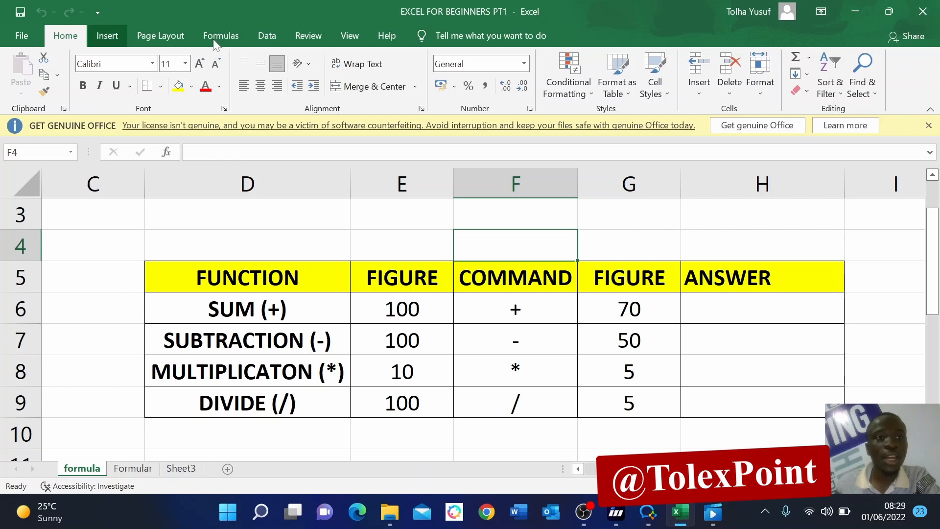
click(103, 37)
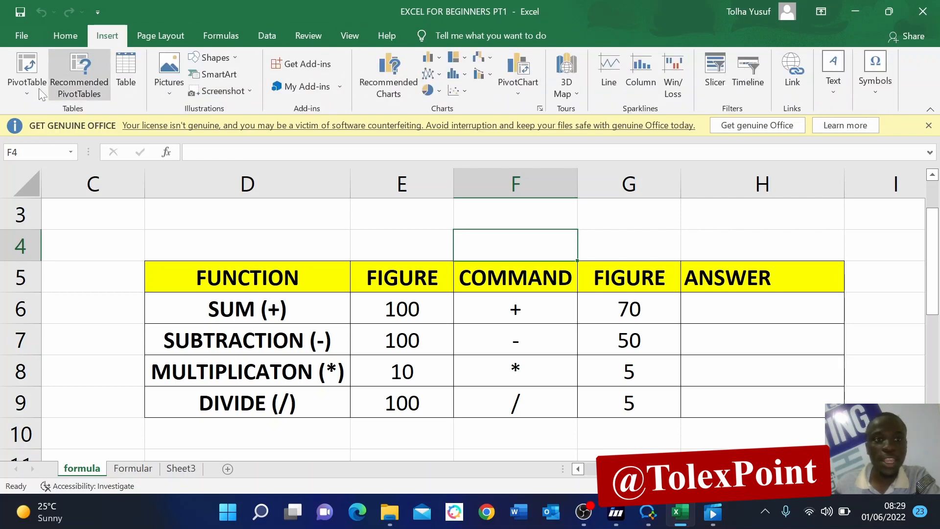
click(59, 35)
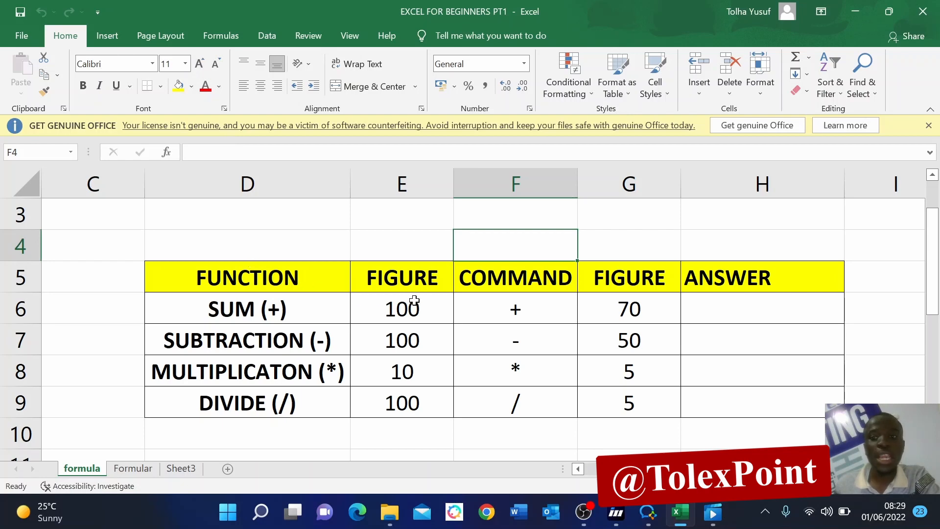
Point out individual cells by selecting E7 and the blank cells D4, E4 and F4 above the table
click(421, 335)
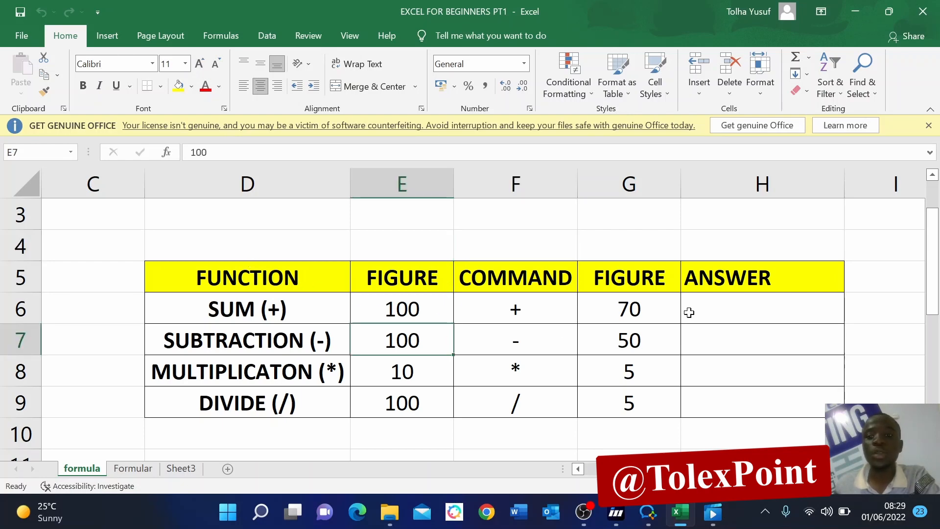
click(514, 246)
click(423, 236)
click(236, 245)
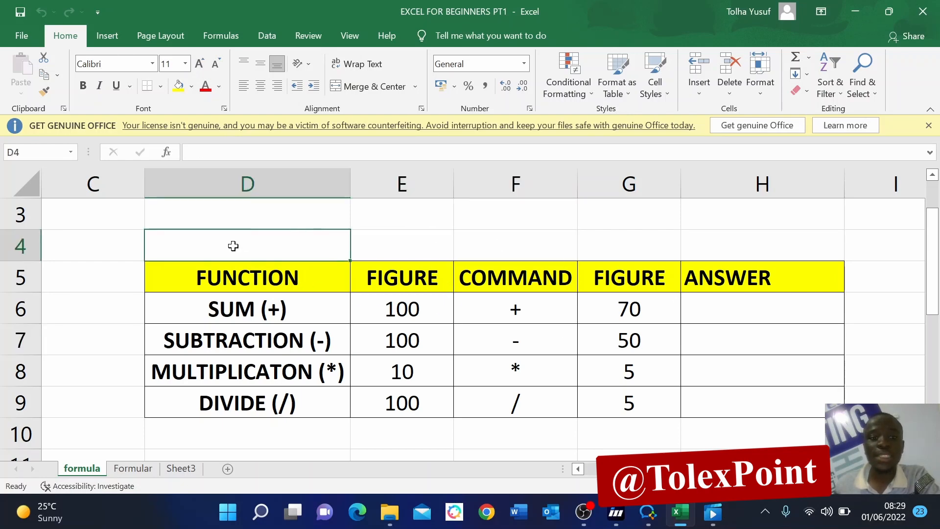
click(414, 239)
click(541, 235)
click(386, 235)
click(313, 239)
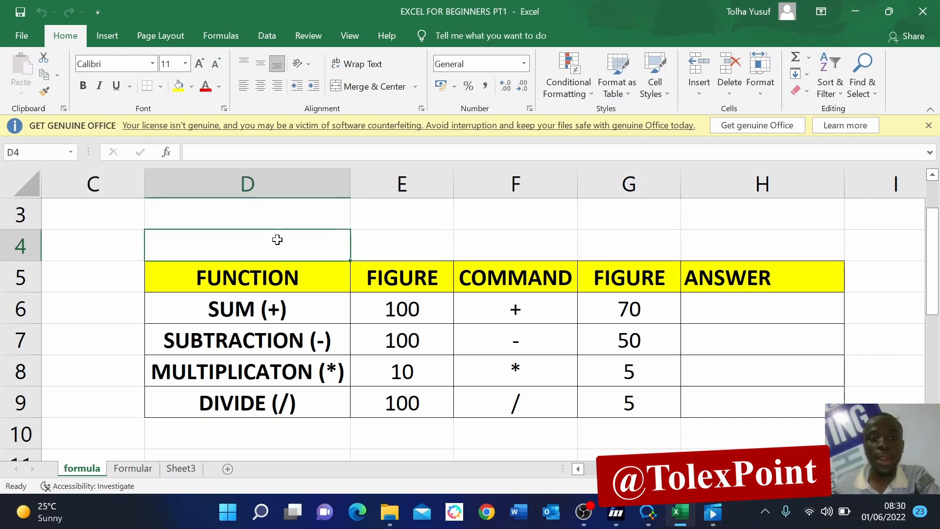
click(430, 248)
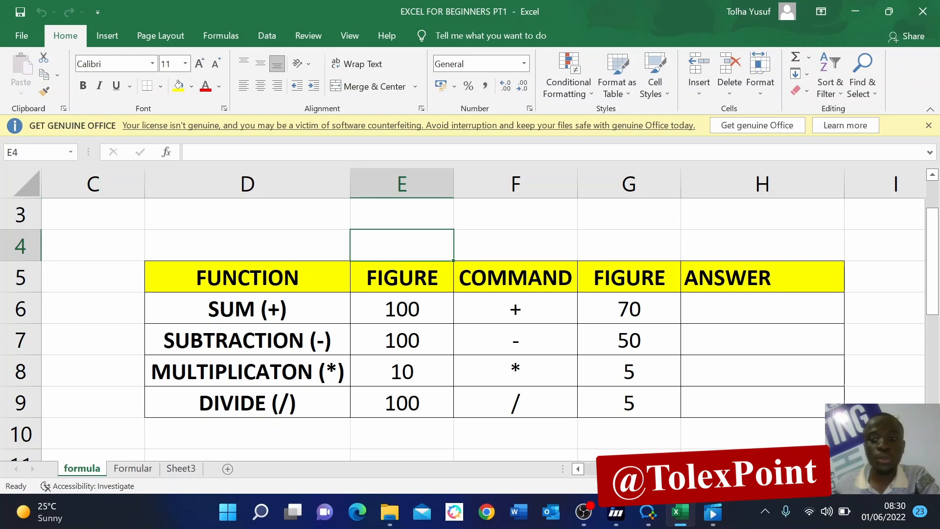
Show what columns are by highlighting columns A, B, C and D one after another
scroll(227, 223, left, 2)
drag(94, 182, 700, 198)
click(117, 172)
click(201, 176)
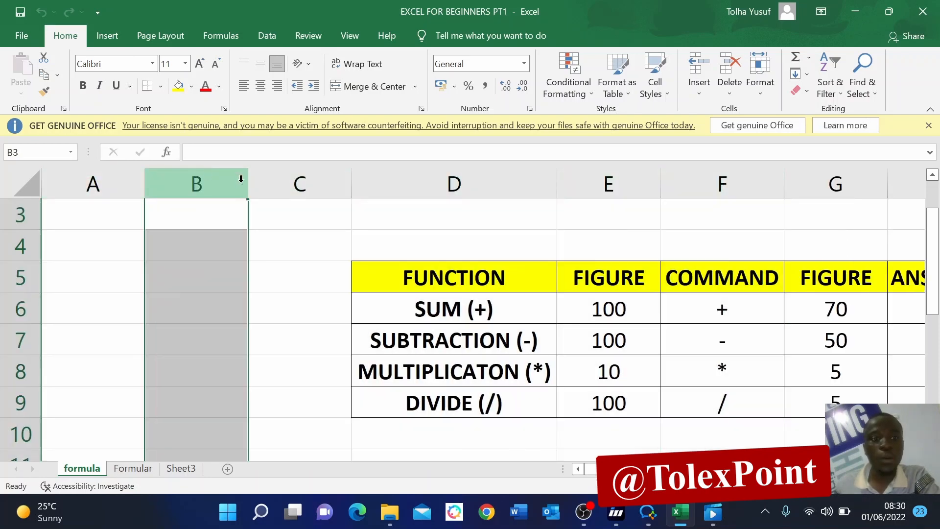
click(324, 177)
click(478, 171)
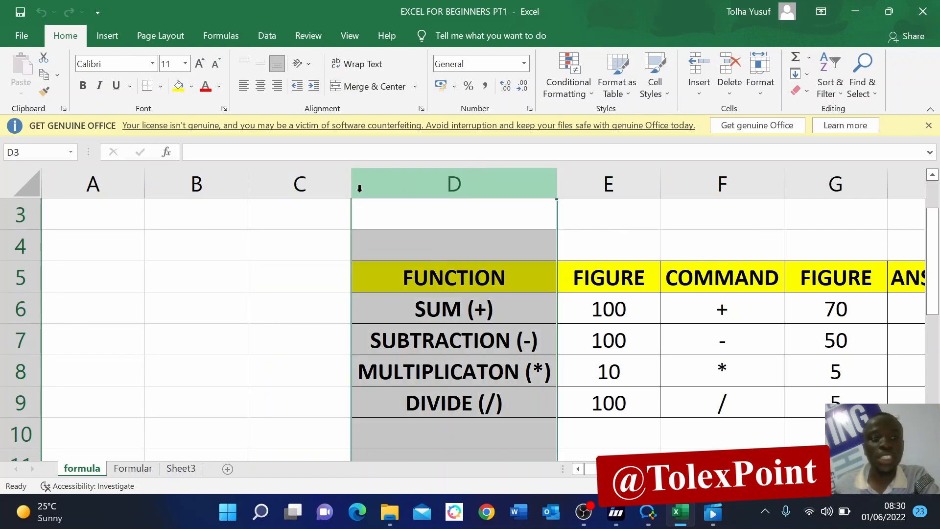
Show what rows are by highlighting rows 1, 2, 3 and 4 one after another
scroll(139, 269, up, 2)
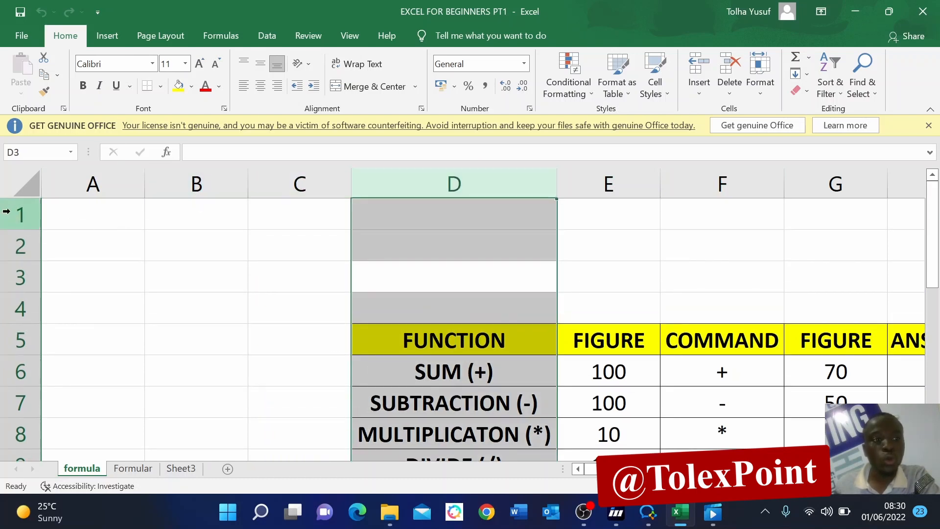
click(6, 211)
click(12, 245)
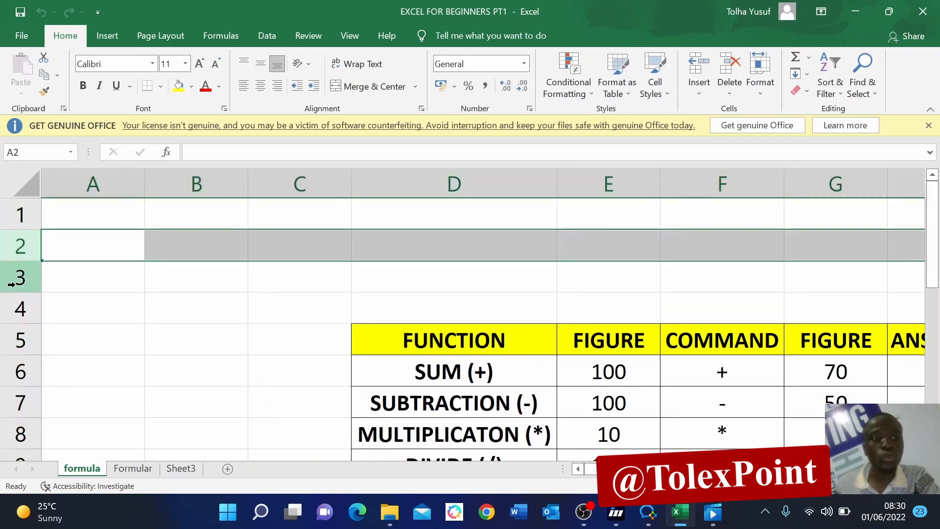
click(11, 279)
click(16, 308)
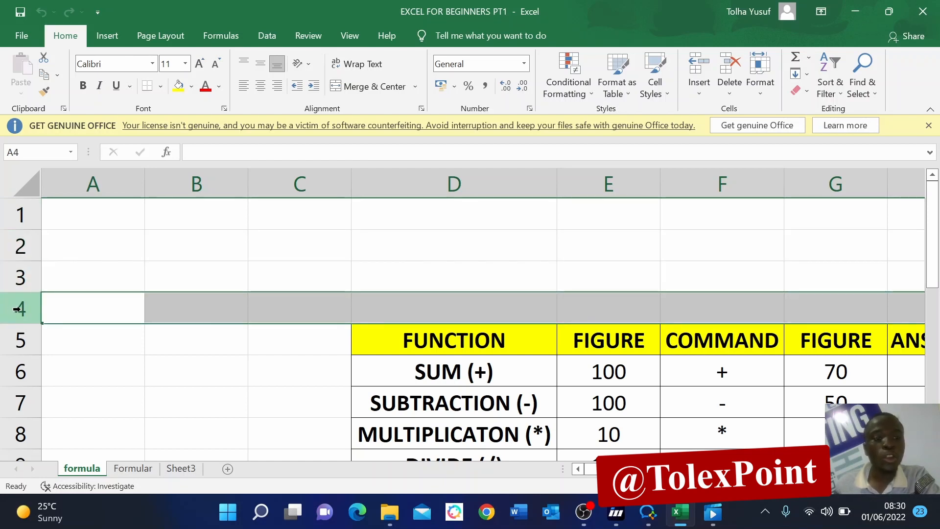
click(252, 348)
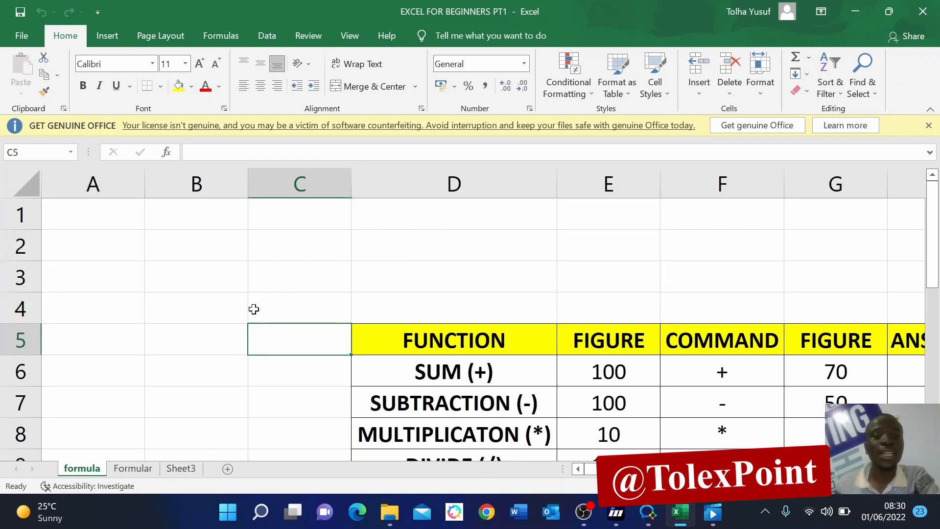
Compare a column with a row by highlighting column C and row 2, and finish on cell C4
click(300, 170)
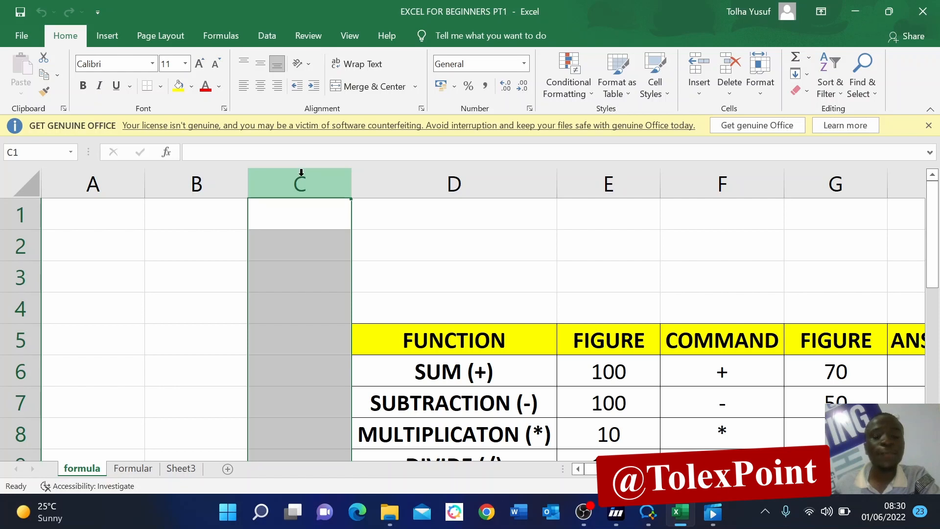
click(18, 244)
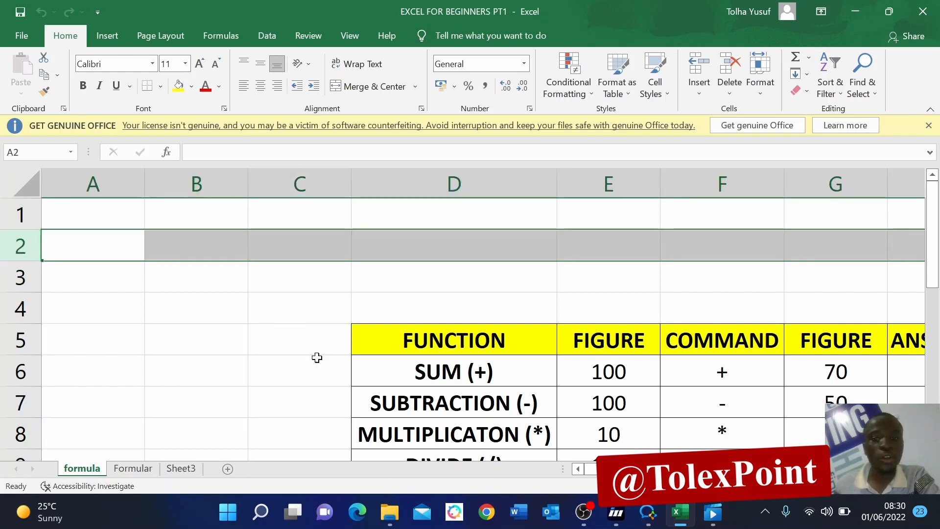
click(241, 314)
click(268, 305)
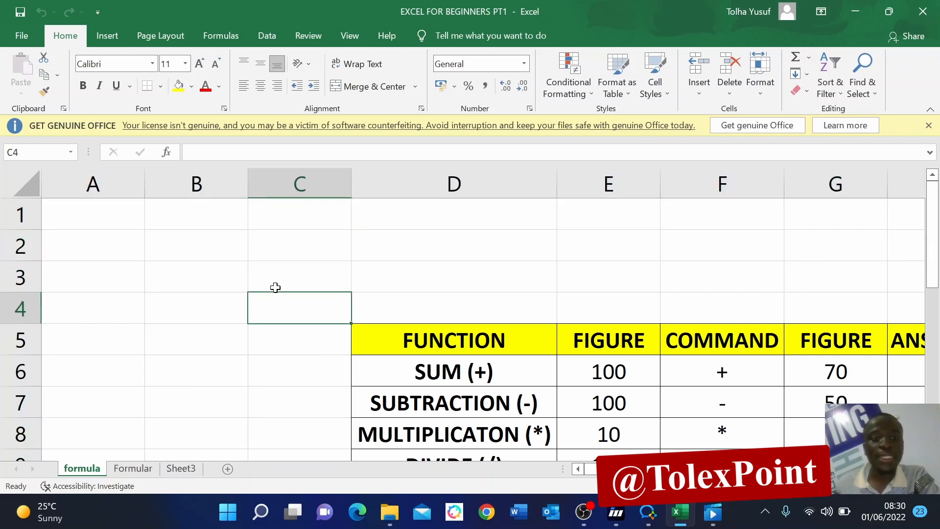
Show how a cell relates to its column and row by selecting C3, C4, D3, D2 and E2 in turn
click(284, 280)
click(367, 281)
click(310, 279)
click(353, 287)
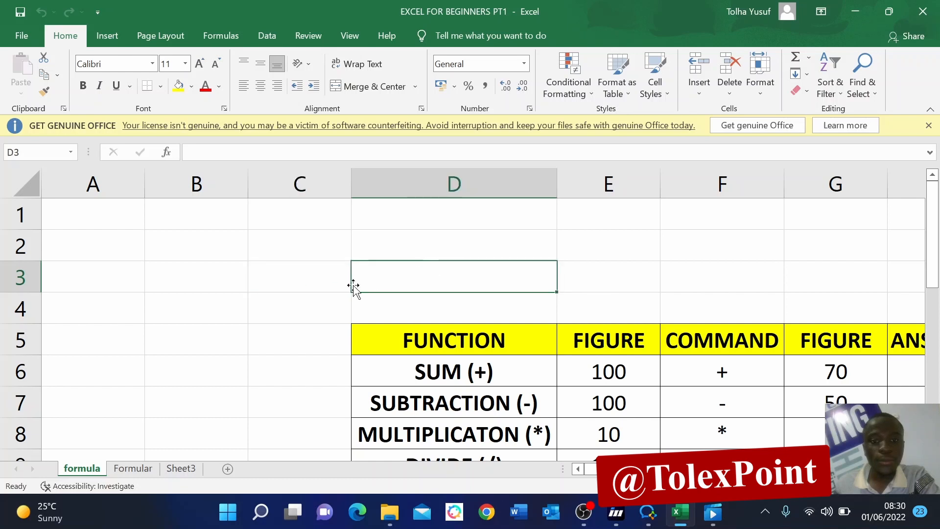
click(348, 283)
click(367, 276)
click(317, 283)
click(306, 313)
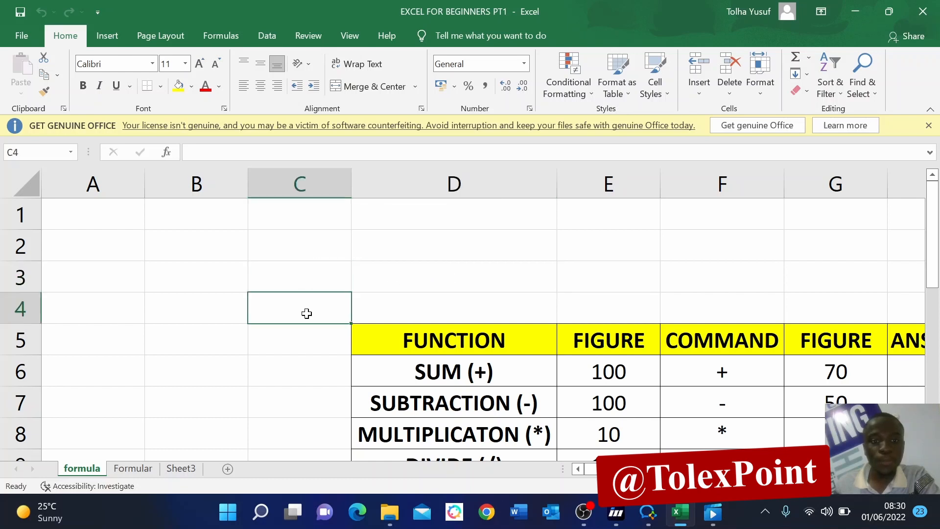
click(290, 272)
click(298, 302)
click(288, 274)
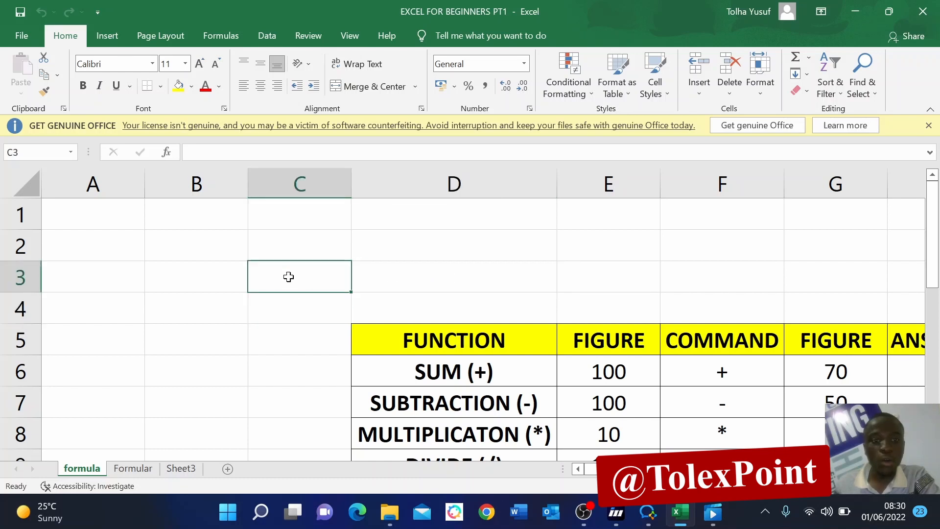
click(447, 273)
click(413, 239)
click(620, 245)
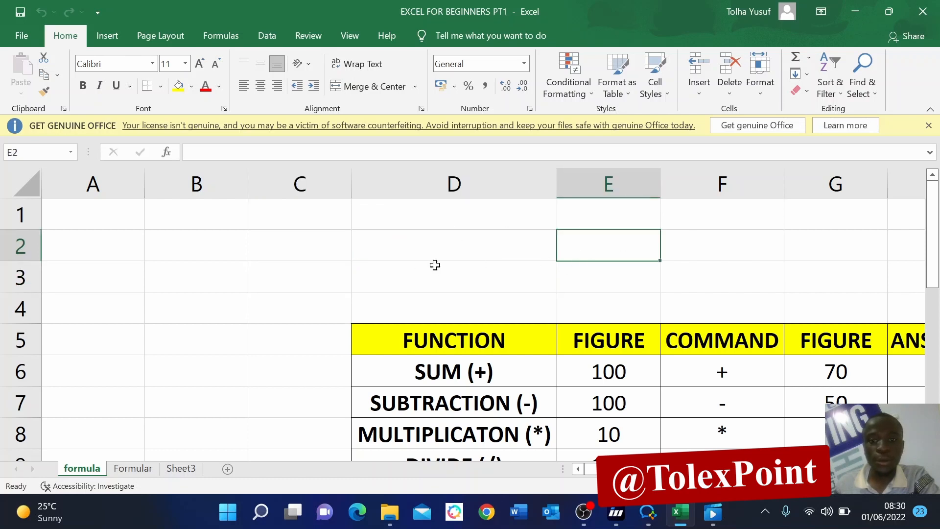
click(397, 272)
click(295, 291)
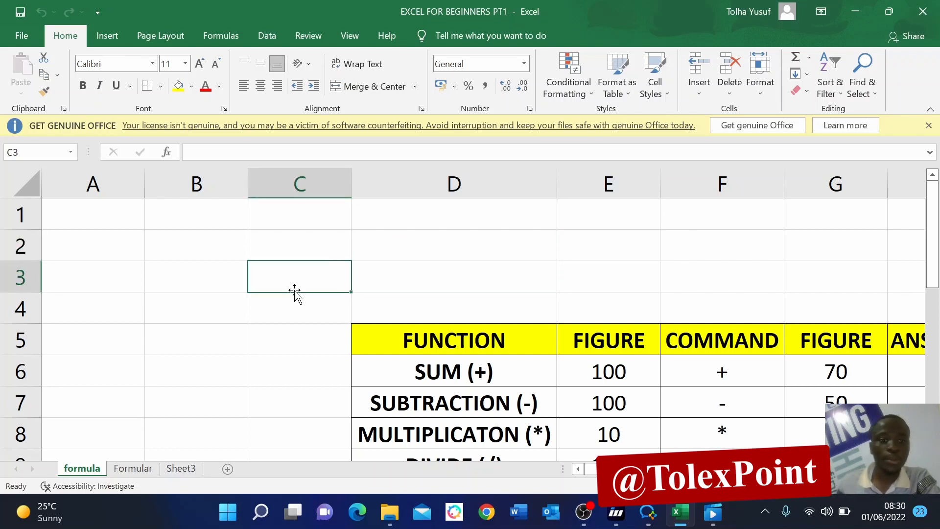
click(305, 317)
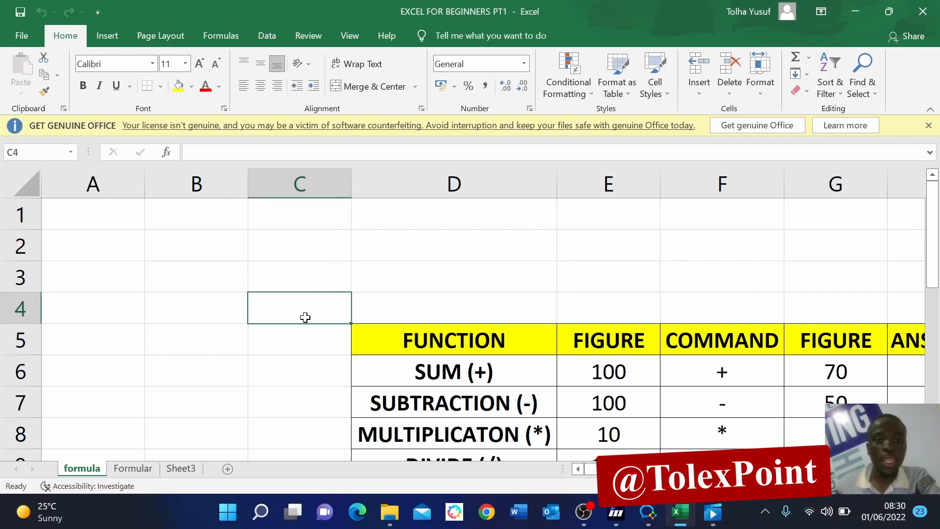
click(276, 277)
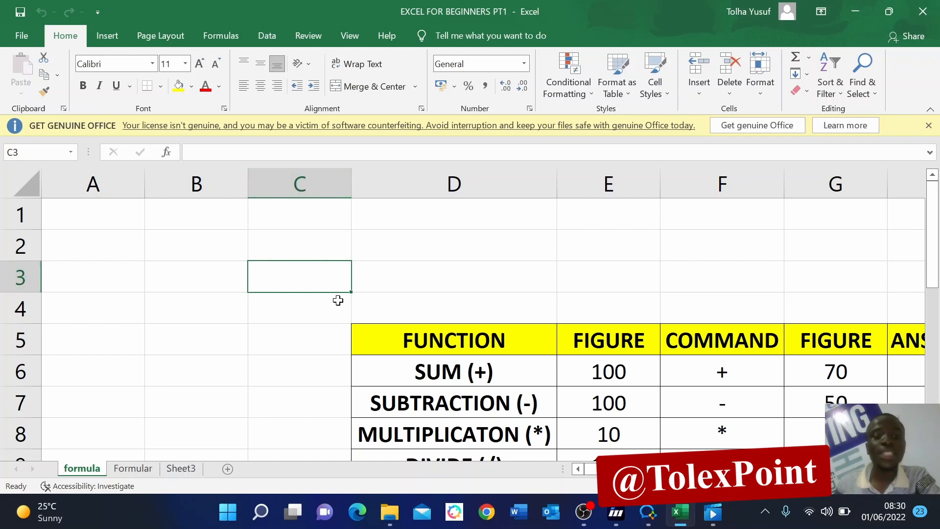
Point out cells D4 and C3, and show the practice table's answer column by selecting H6 and H7
click(409, 301)
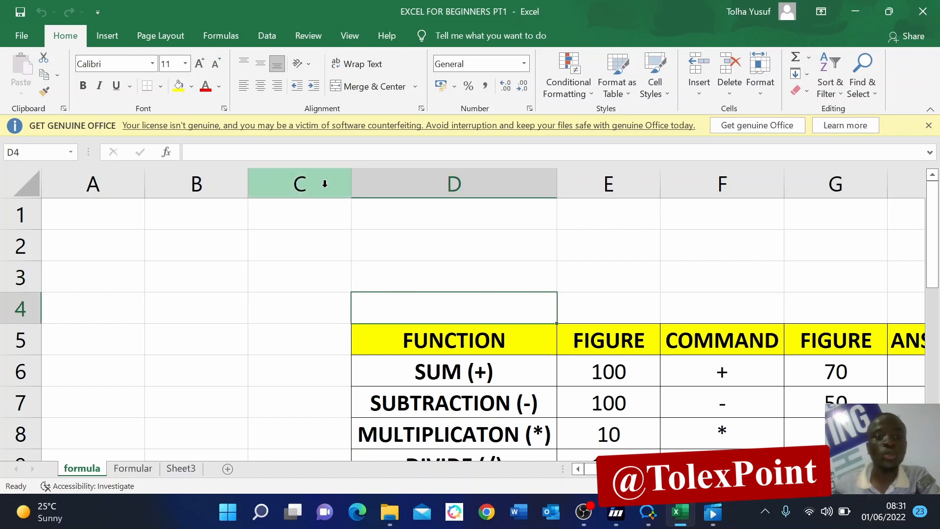
click(294, 275)
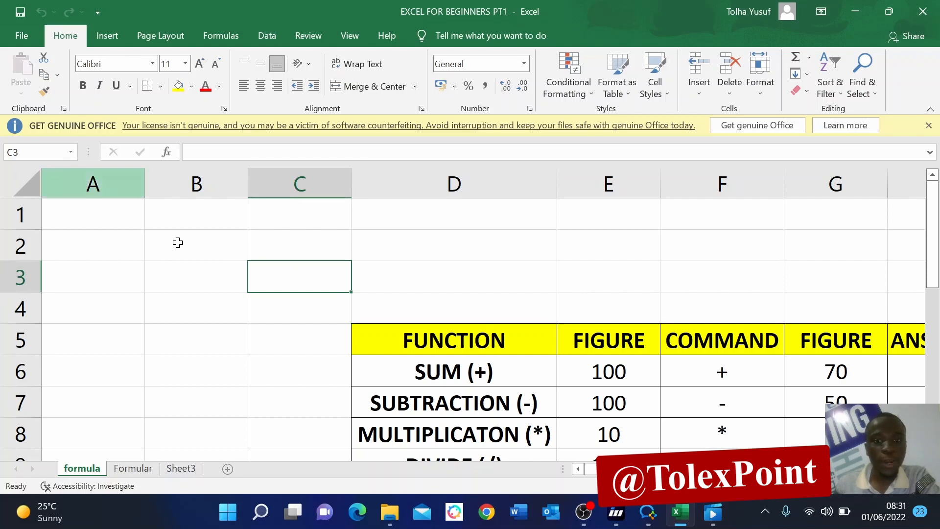
scroll(690, 381, down, 1)
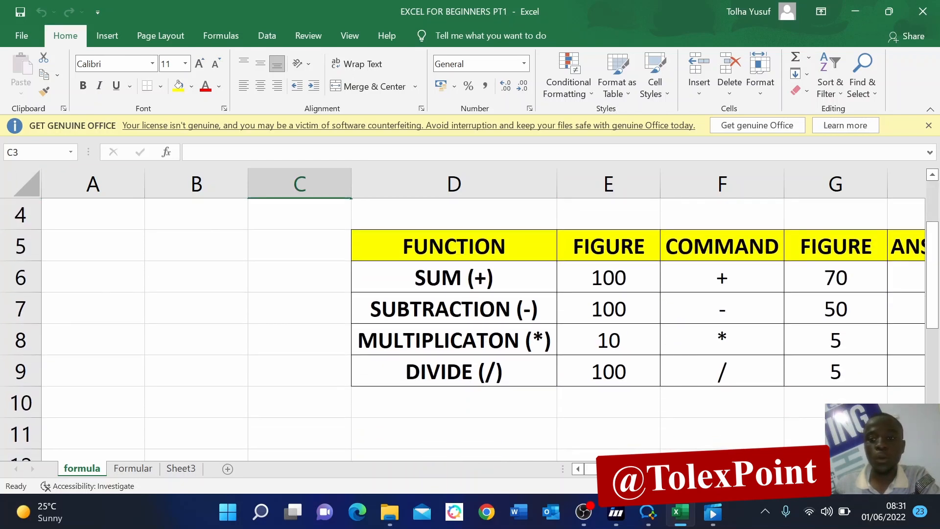
scroll(483, 321, right, 2)
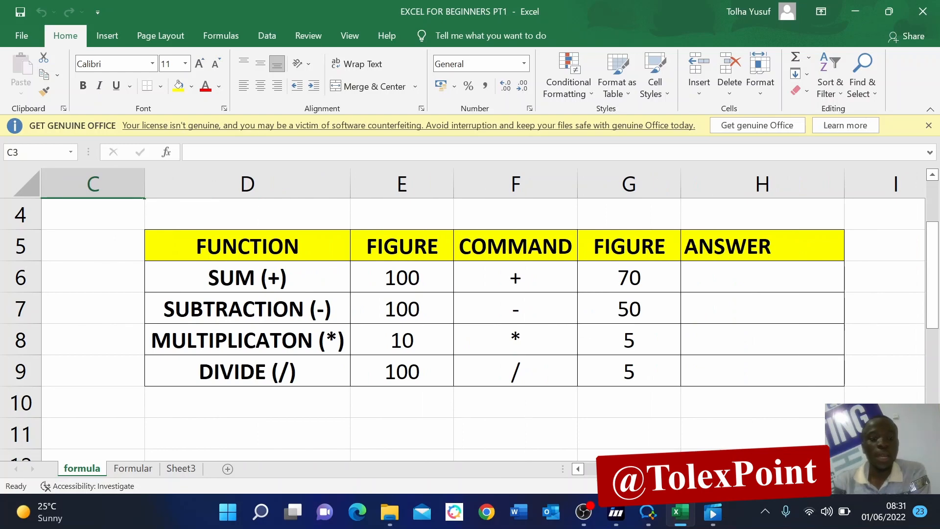
click(773, 270)
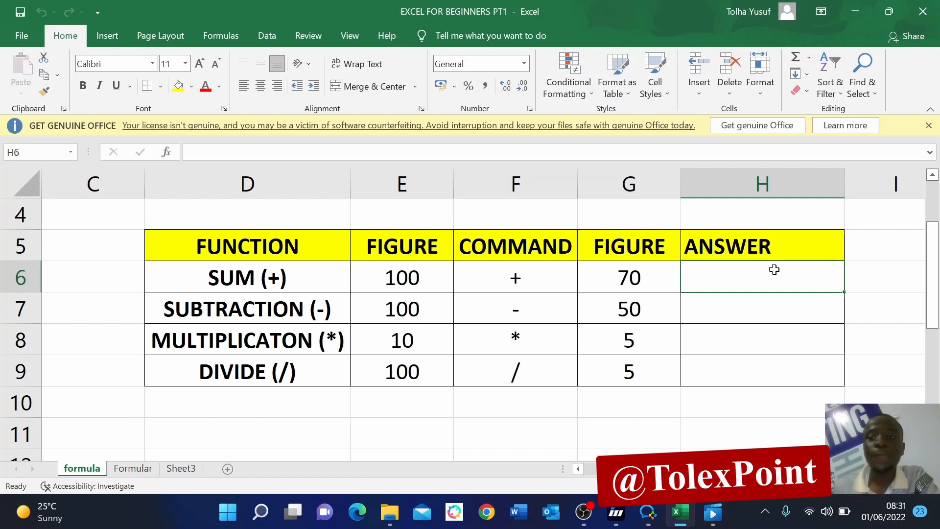
click(744, 306)
click(731, 278)
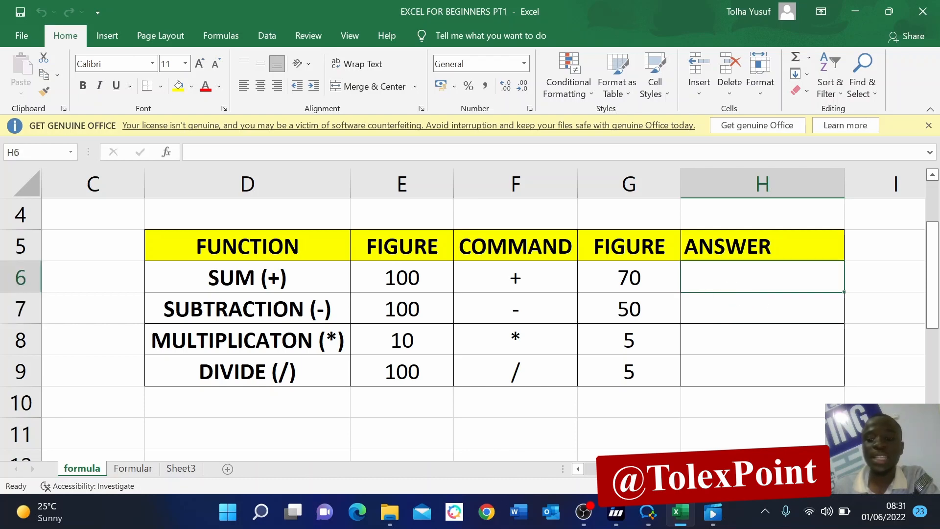
text(=)
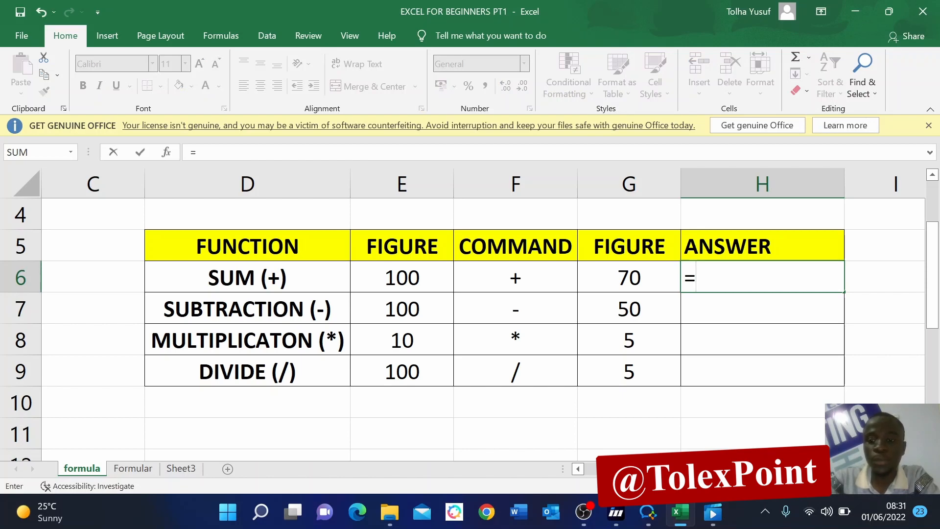
key(BackSpace)
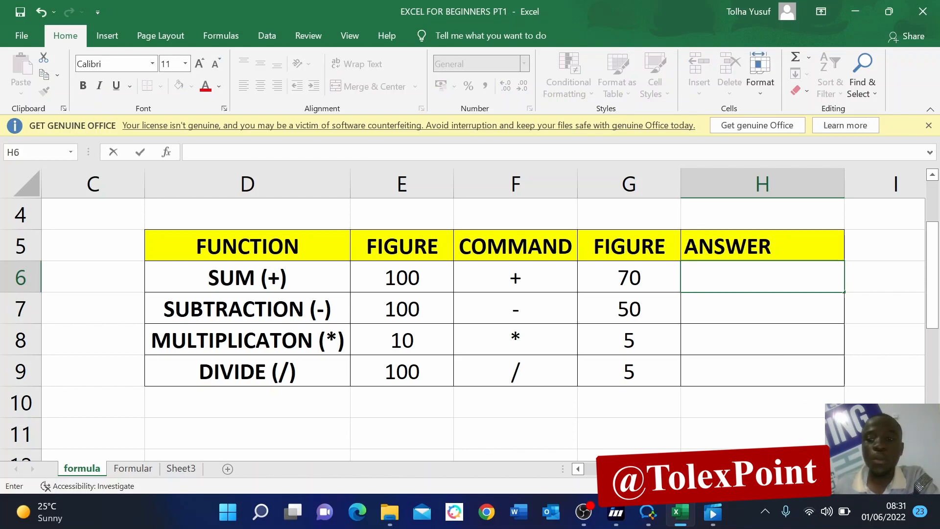
click(744, 301)
click(739, 273)
click(752, 309)
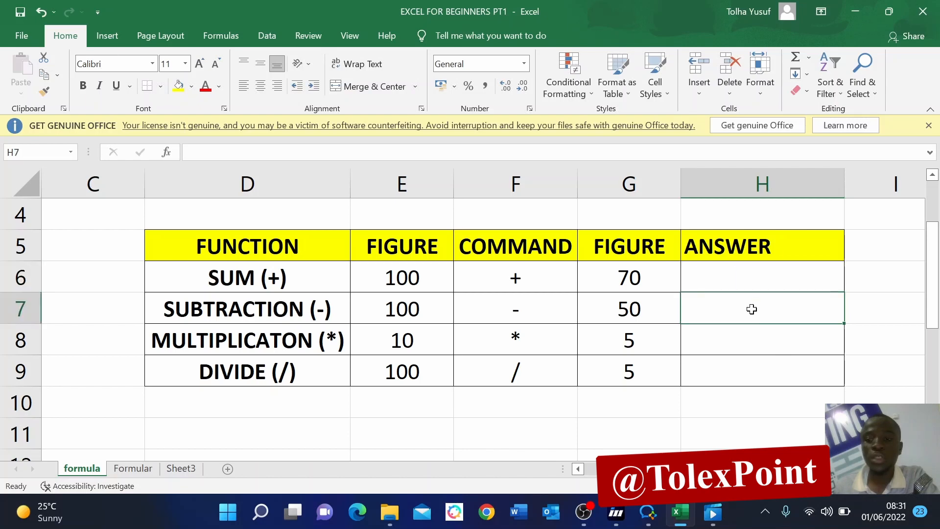
click(739, 273)
click(752, 317)
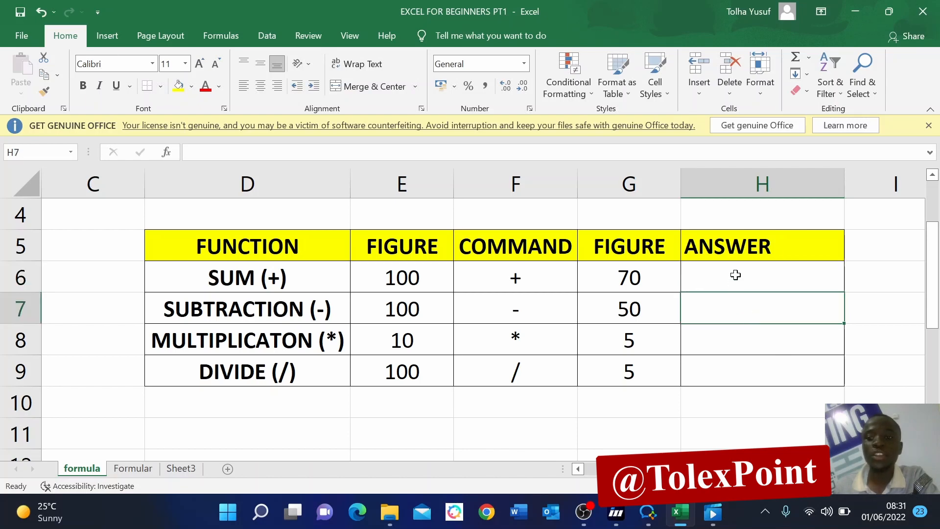
Try entering 100+70 without an equals sign in answer cell H6, and delete the entry
click(737, 275)
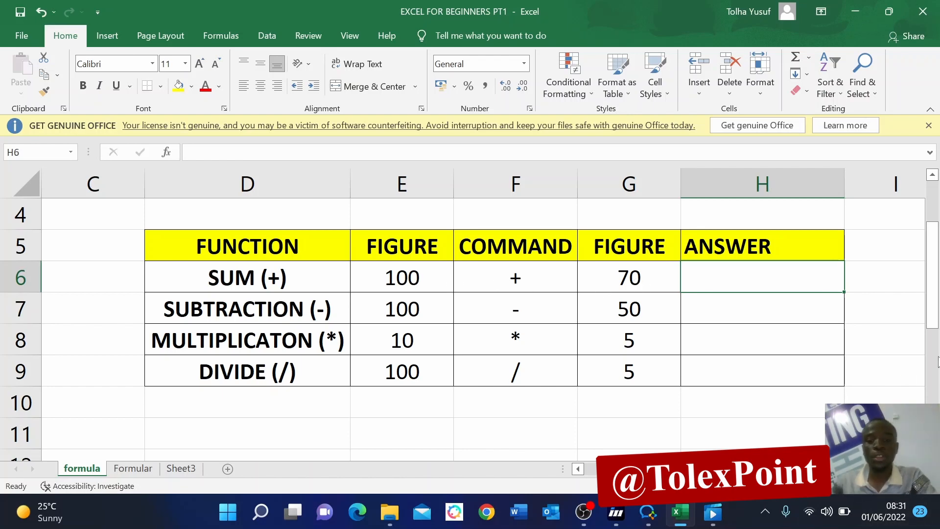
text(100)
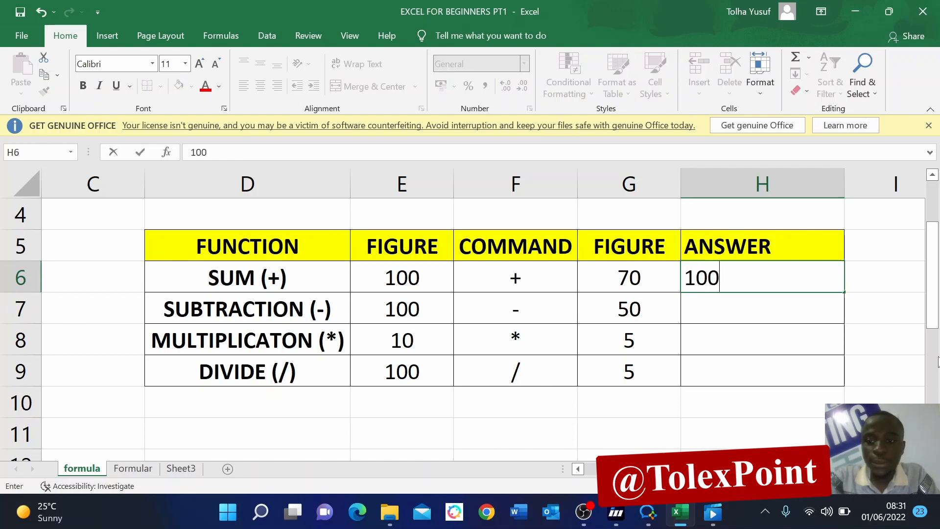
text(+)
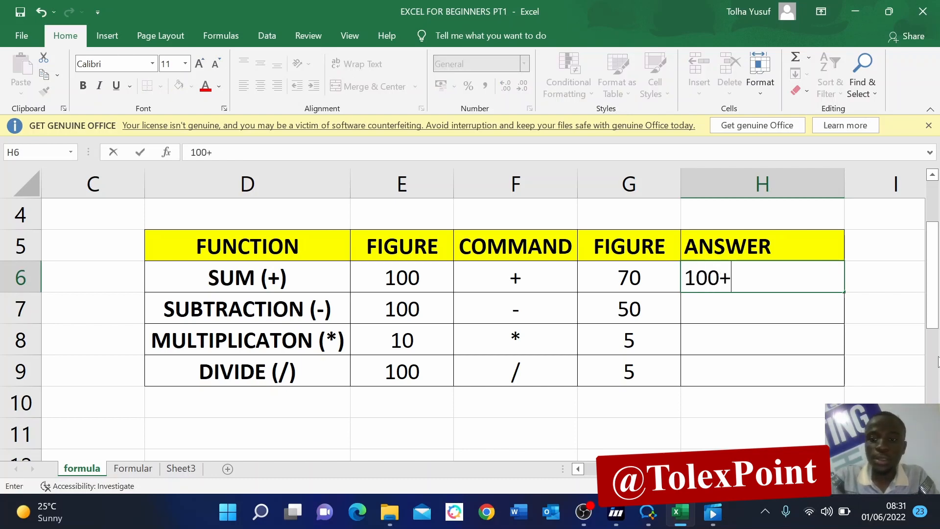
text(70)
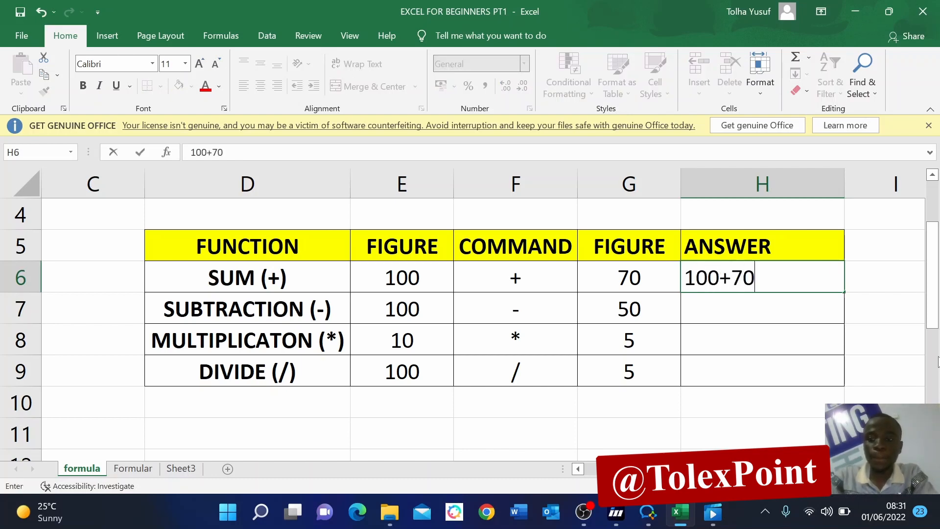
key(Return)
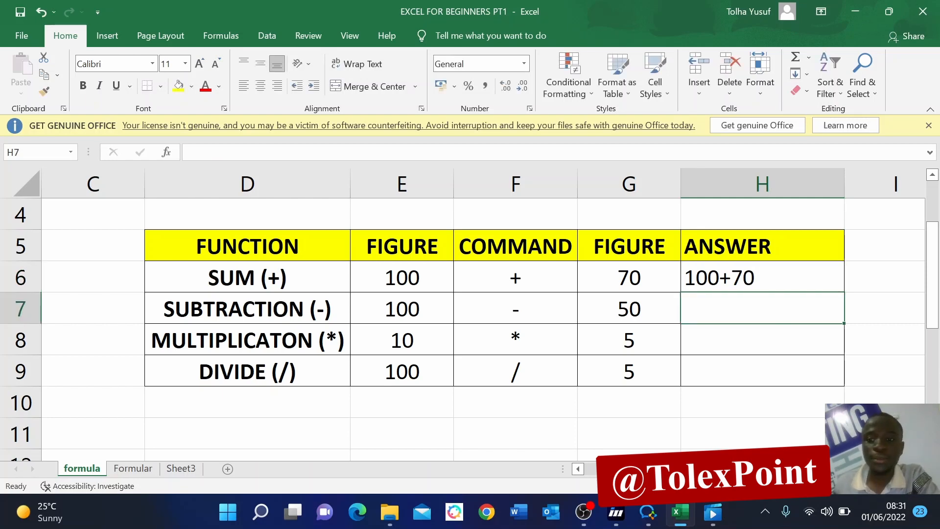
click(748, 275)
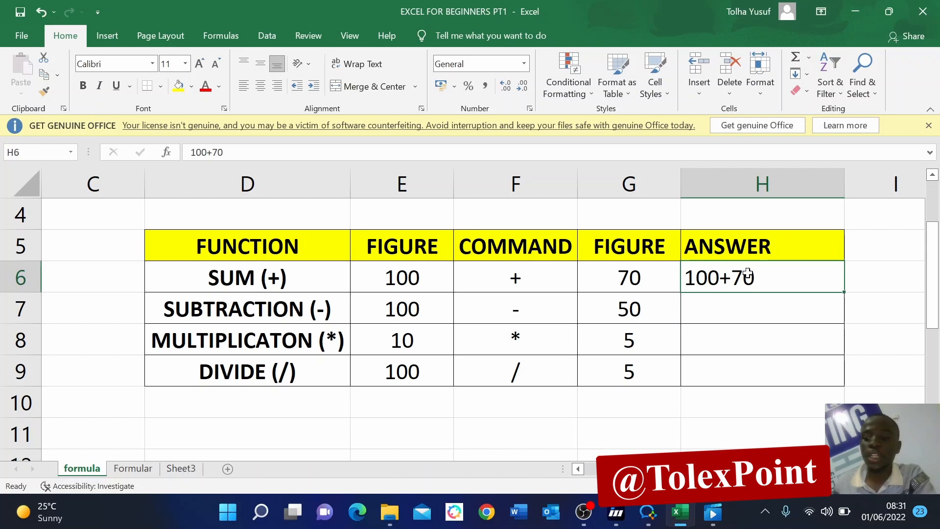
key(Delete)
click(741, 308)
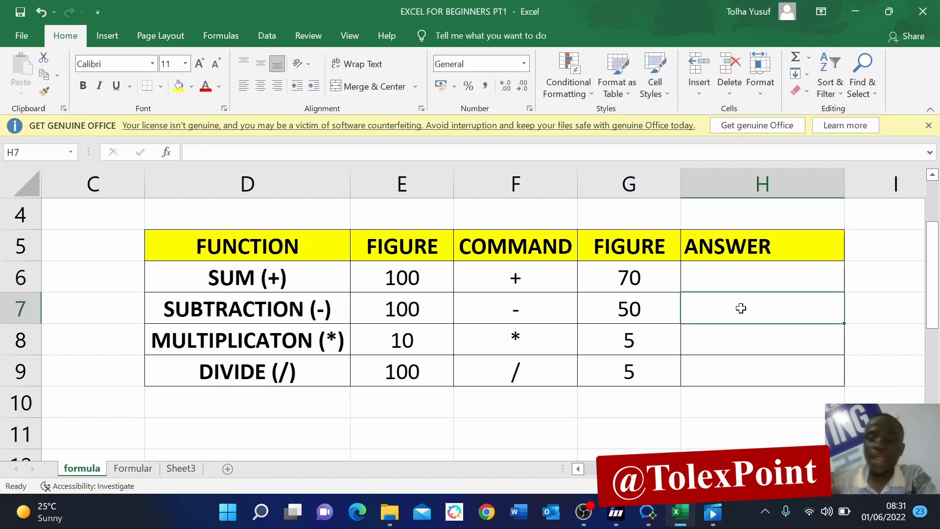
click(742, 273)
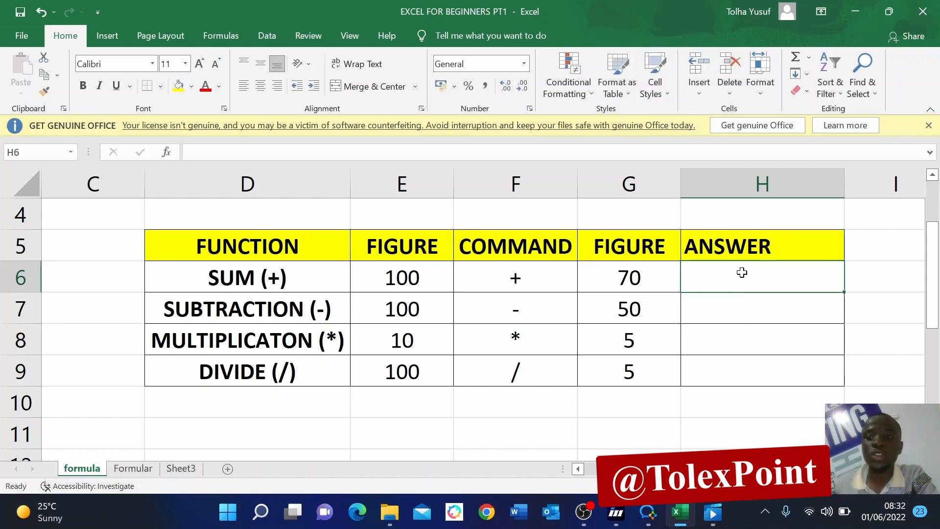
text(=)
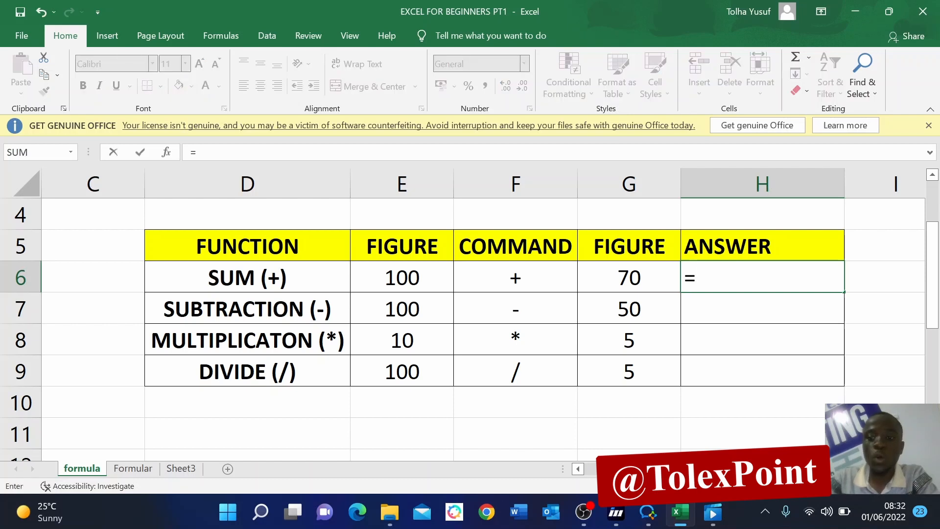
key(BackSpace)
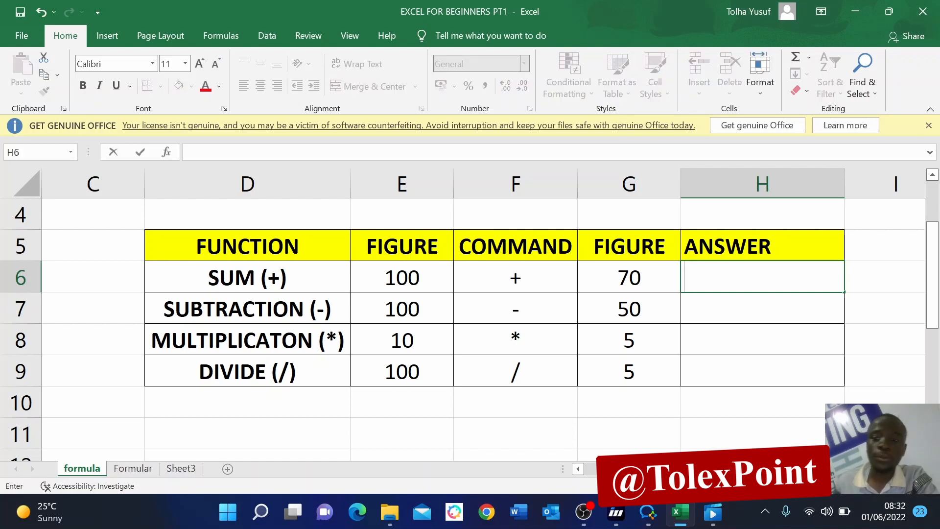
click(744, 302)
Calculate the addition answer in H6 with the formula =100+70
click(742, 275)
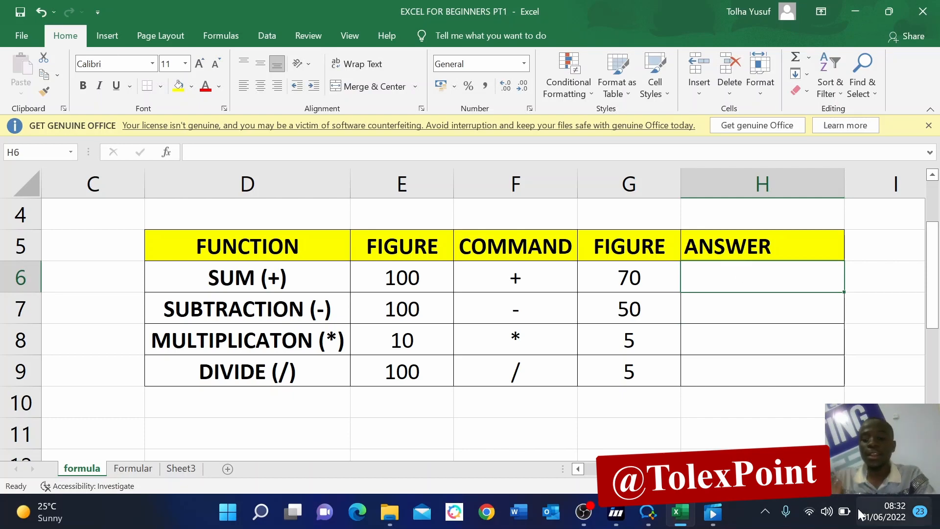
text(=)
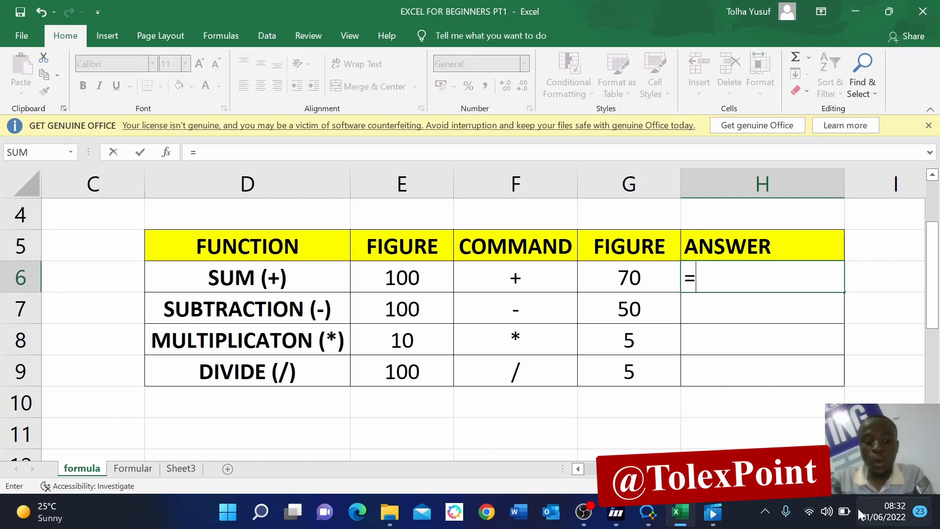
text(100)
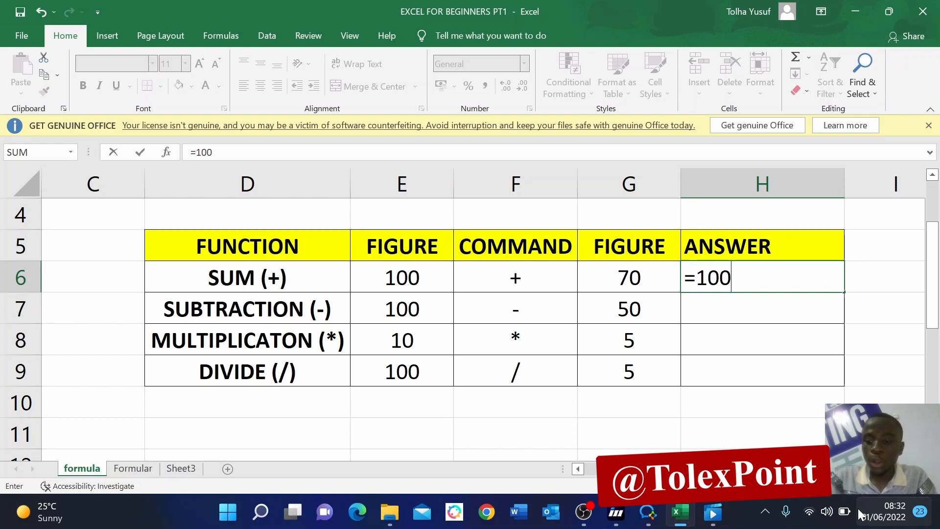
text(+70)
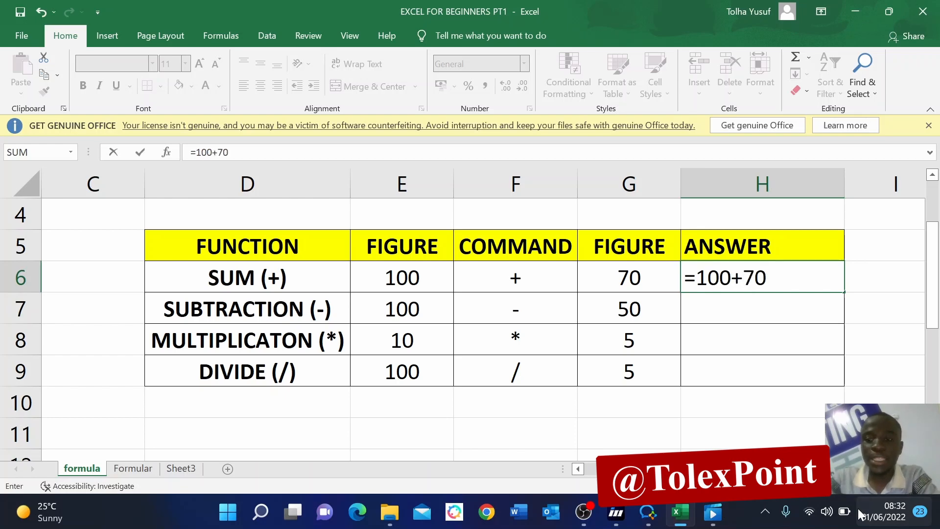
key(Return)
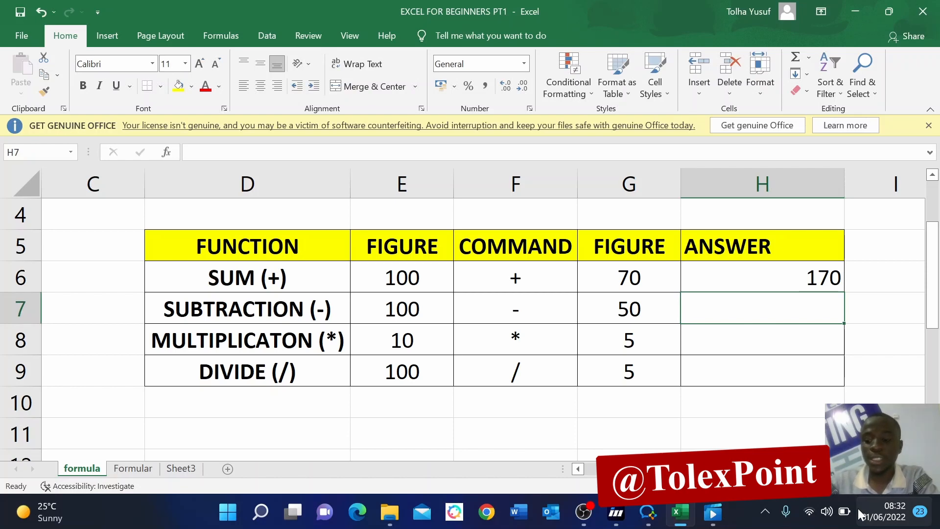
Erase the addition formula from answer cell H6
key(Up)
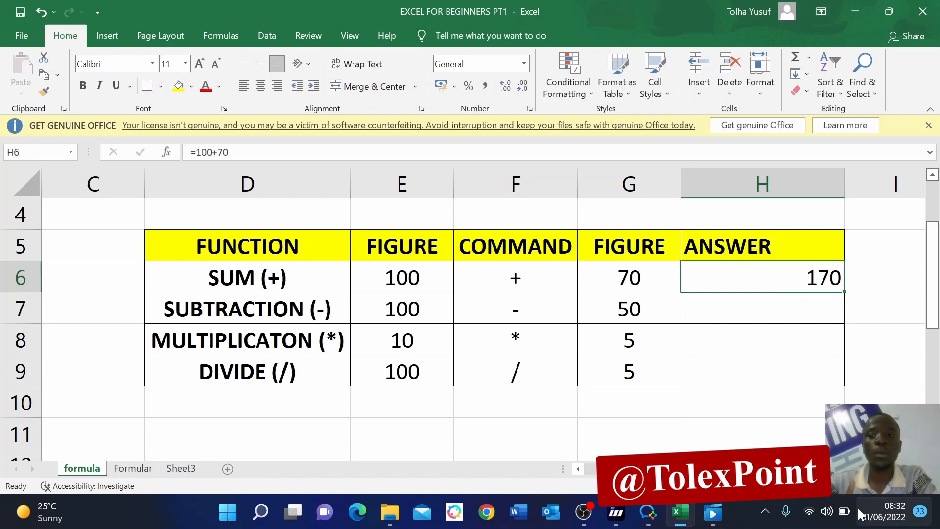
key(F2)
key(BackSpace)
key(BackSpace)
key(BackSpace)
key(BackSpace)
key(BackSpace)
key(BackSpace)
key(BackSpace)
key(Return)
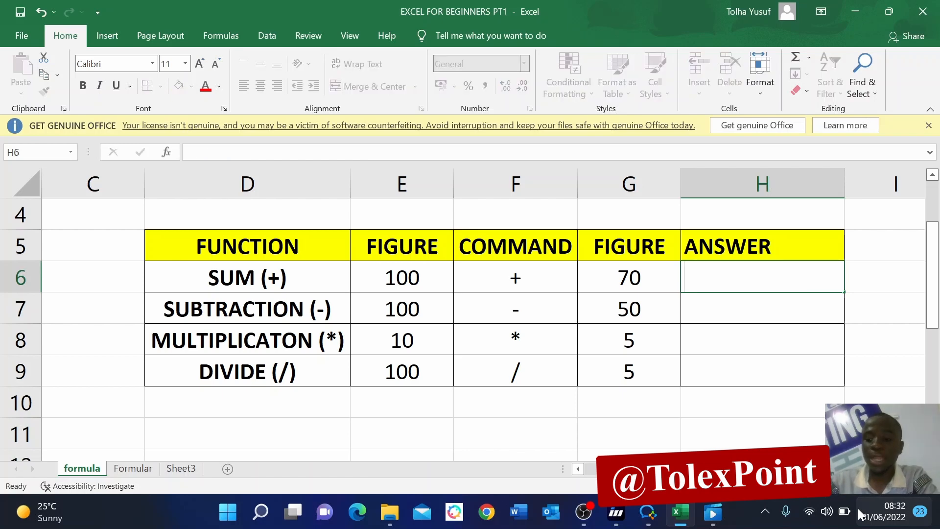
Calculate the addition answer in H6 using the SUM function with 100 and 70 as comma-separated arguments
key(Up)
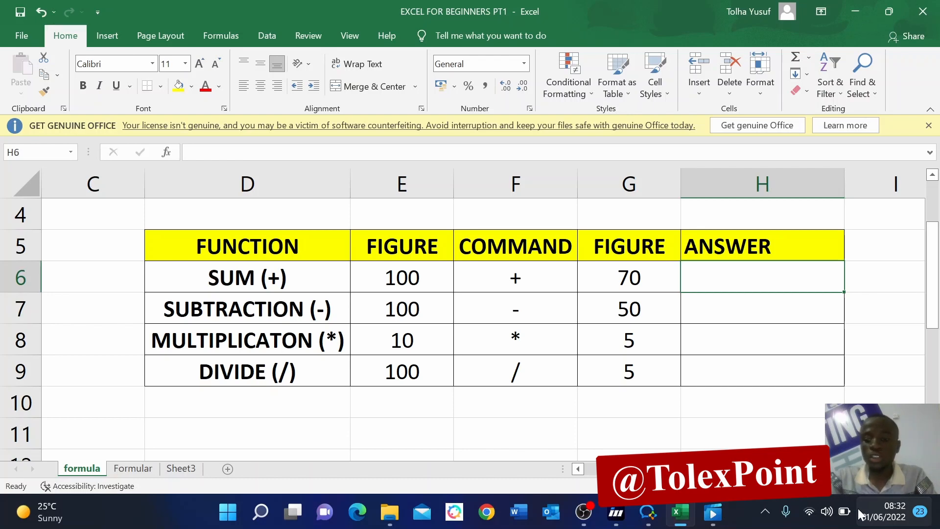
text(=su)
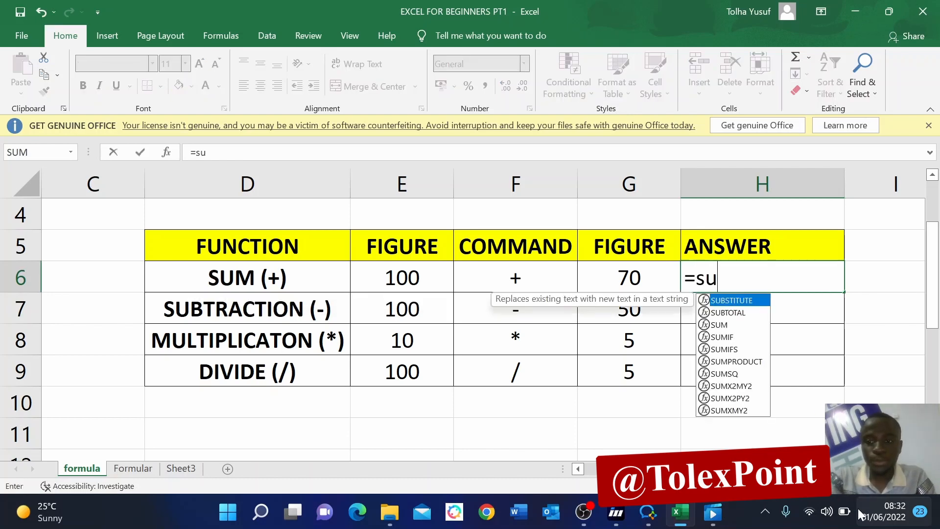
text(m)
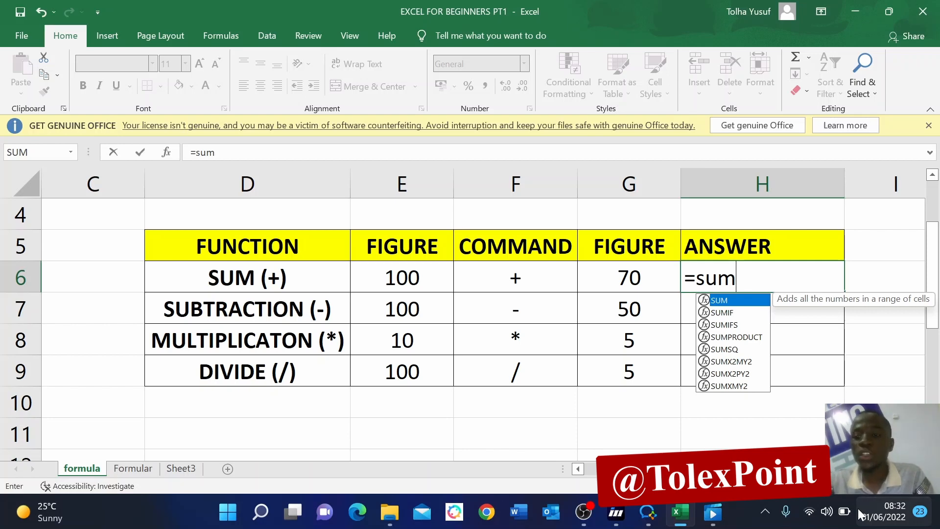
key(Tab)
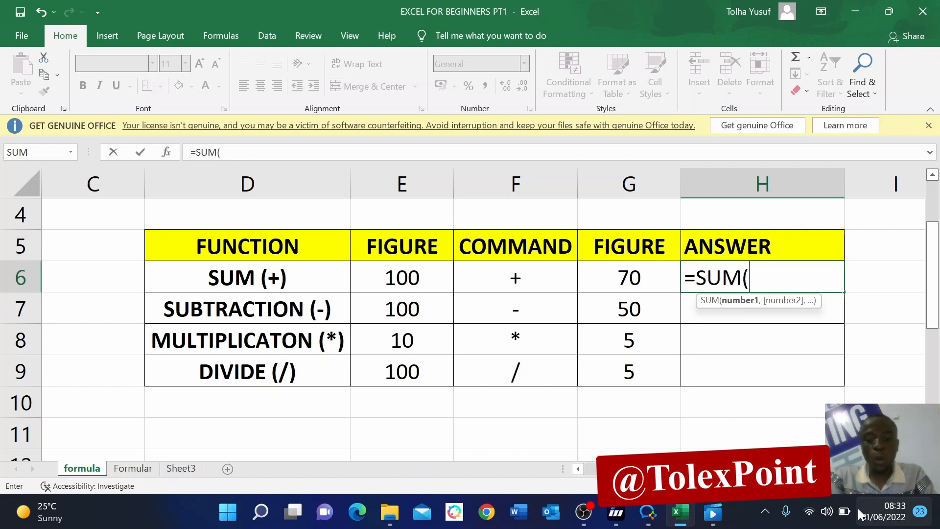
text(100)
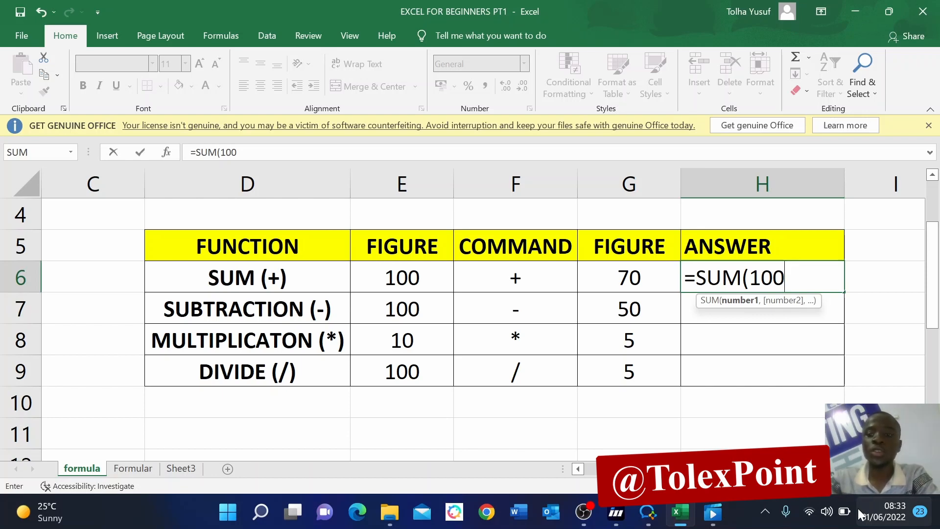
text(,)
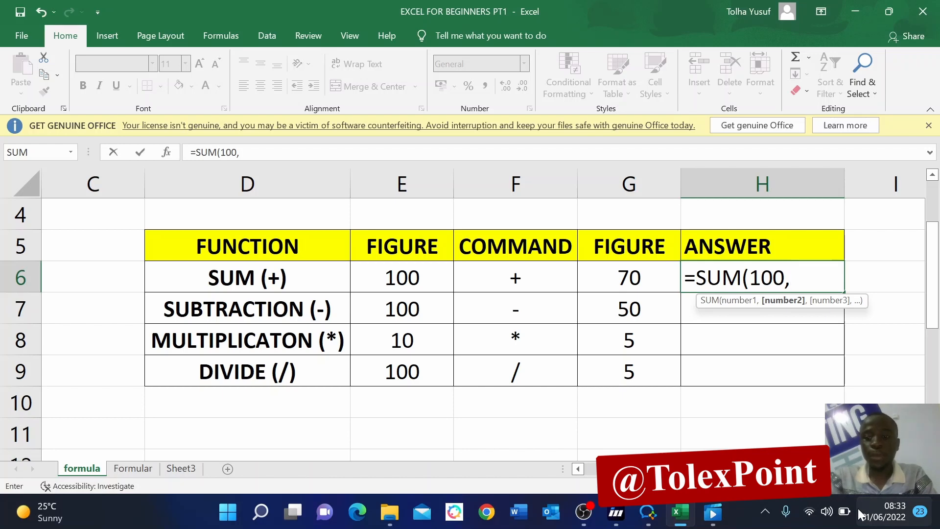
text(70)
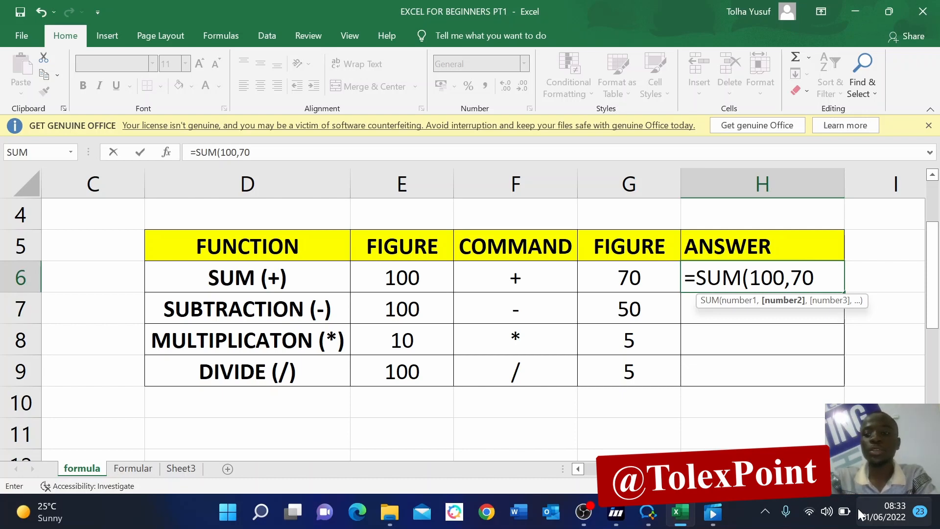
key(Return)
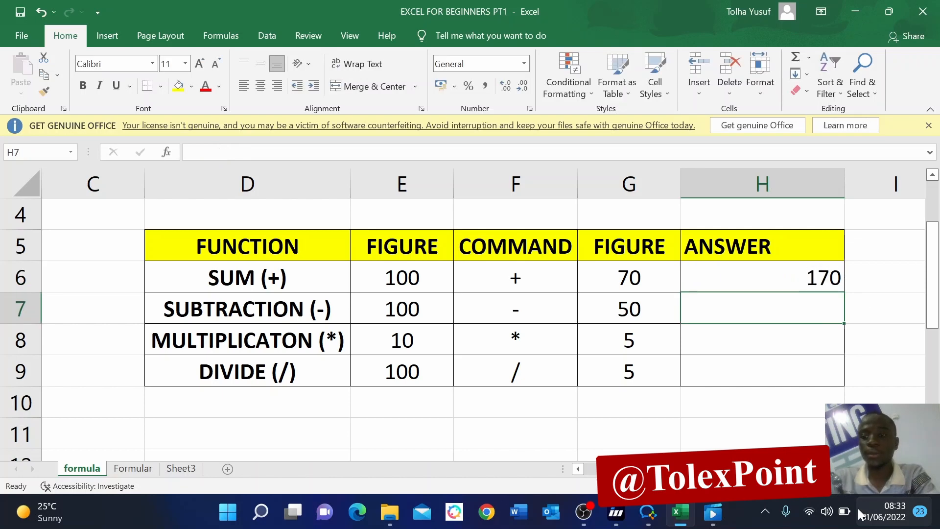
key(Up)
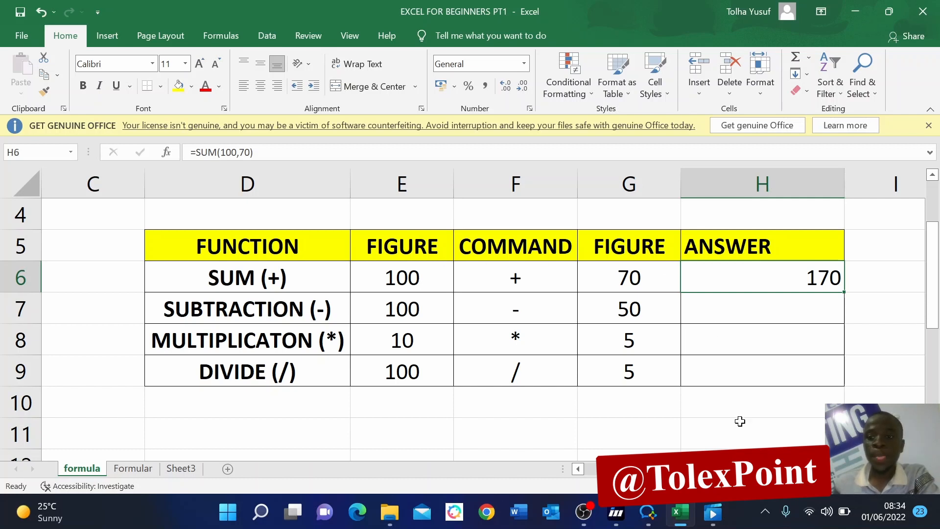
click(753, 316)
click(751, 288)
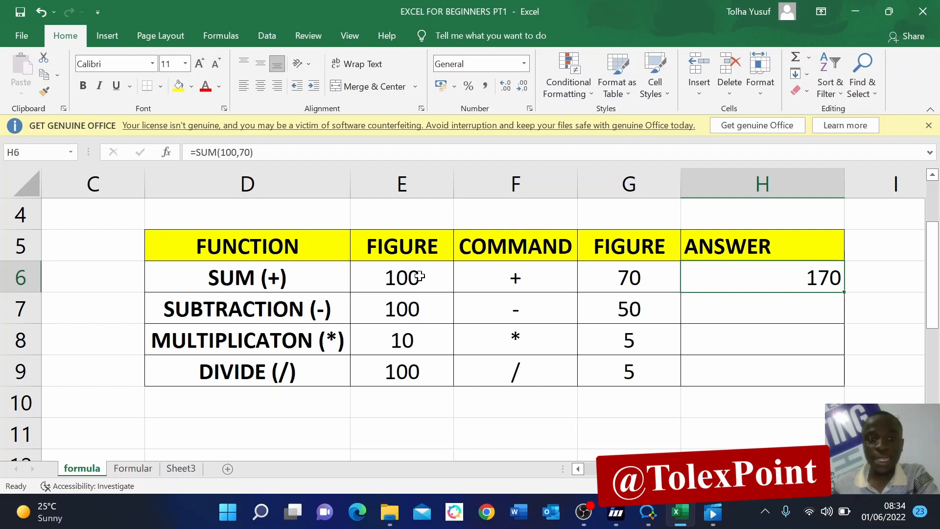
click(745, 309)
click(733, 286)
click(742, 307)
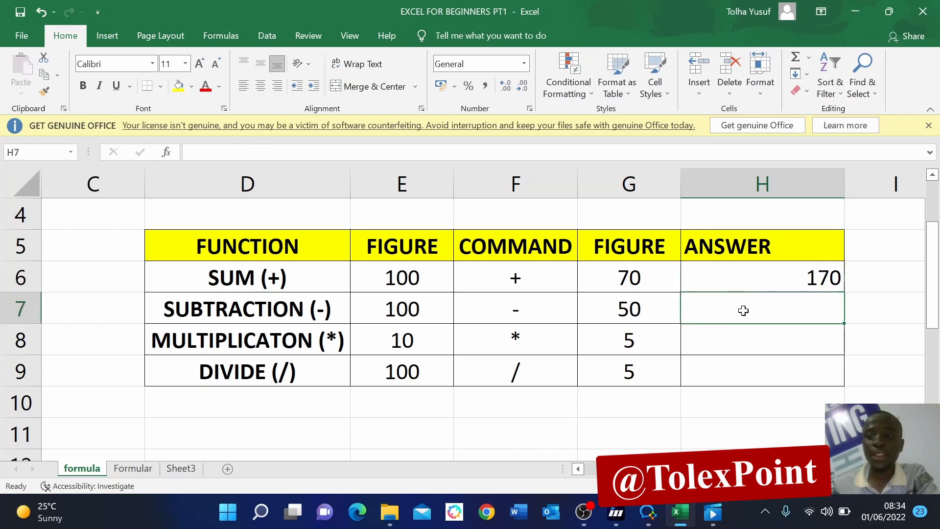
click(732, 280)
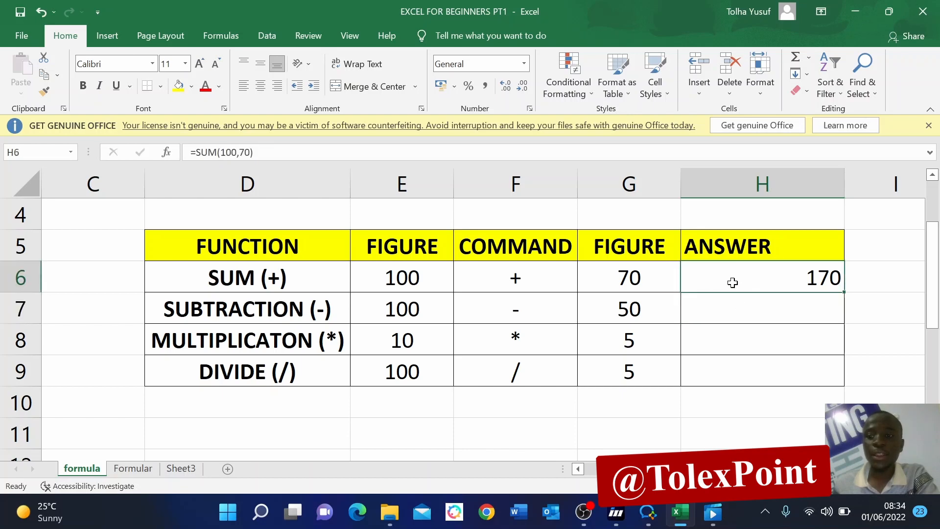
Set the first figure of the SUM row, cell E6, to 90
click(399, 279)
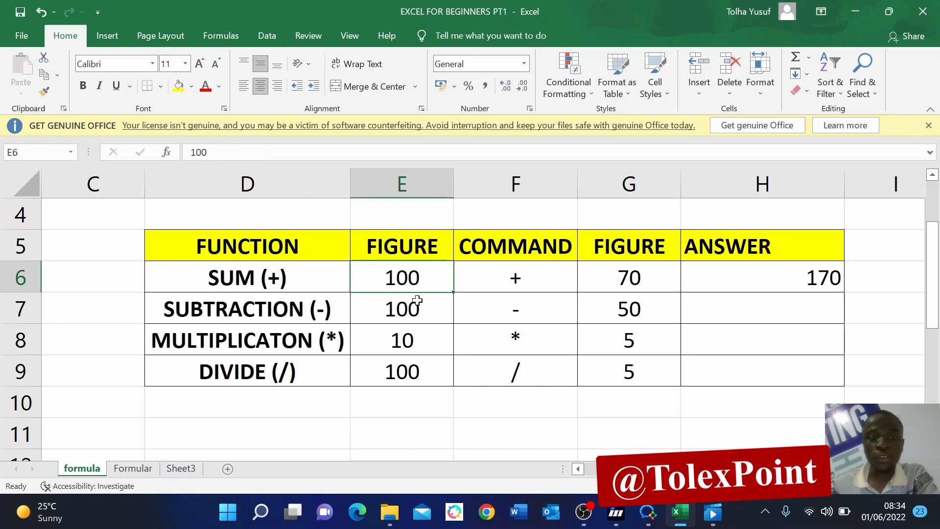
key(BackSpace)
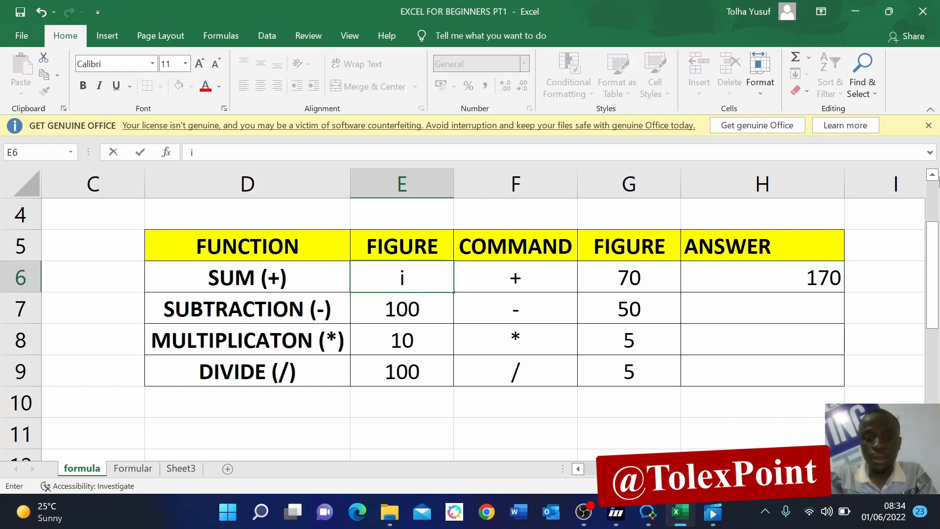
text(90)
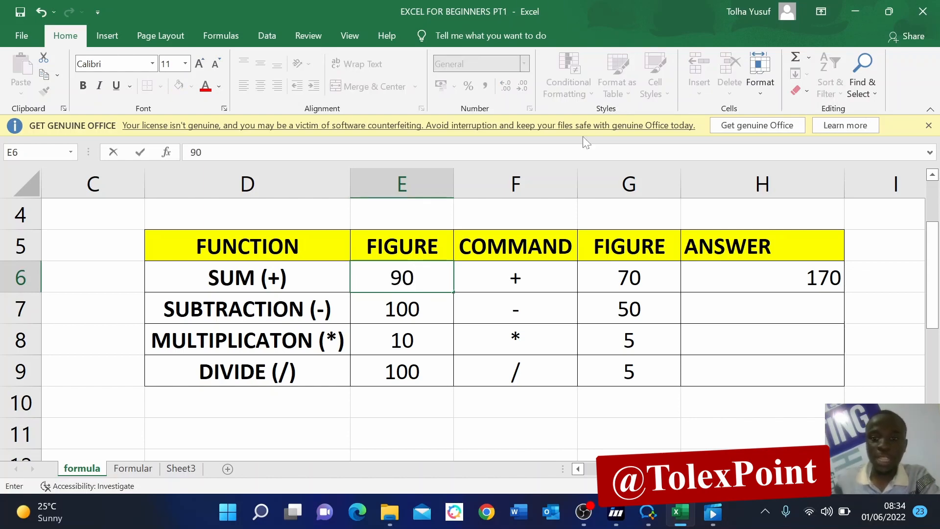
click(634, 358)
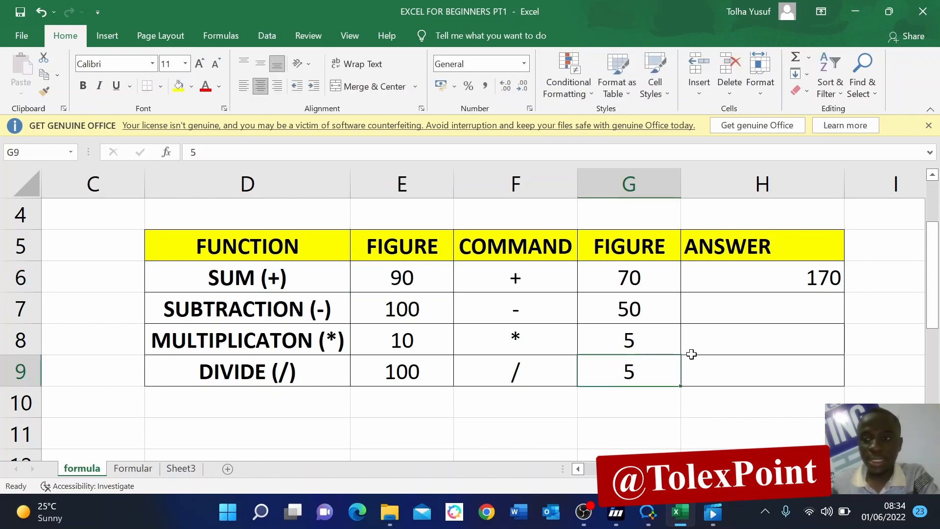
Edit the SUM formula in answer cell H6 so that its first argument is 90
click(797, 280)
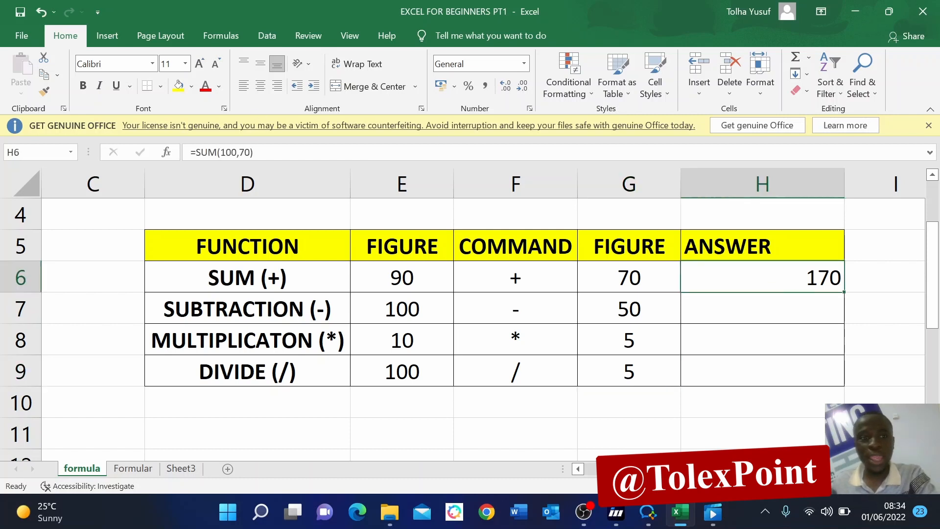
click(237, 152)
key(BackSpace)
key(BackSpace)
key(BackSpace)
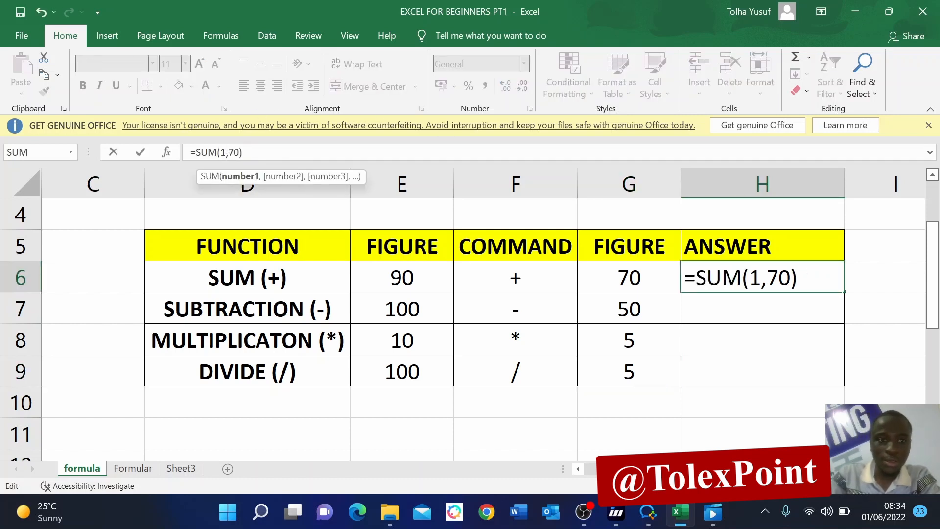
text(90)
key(Return)
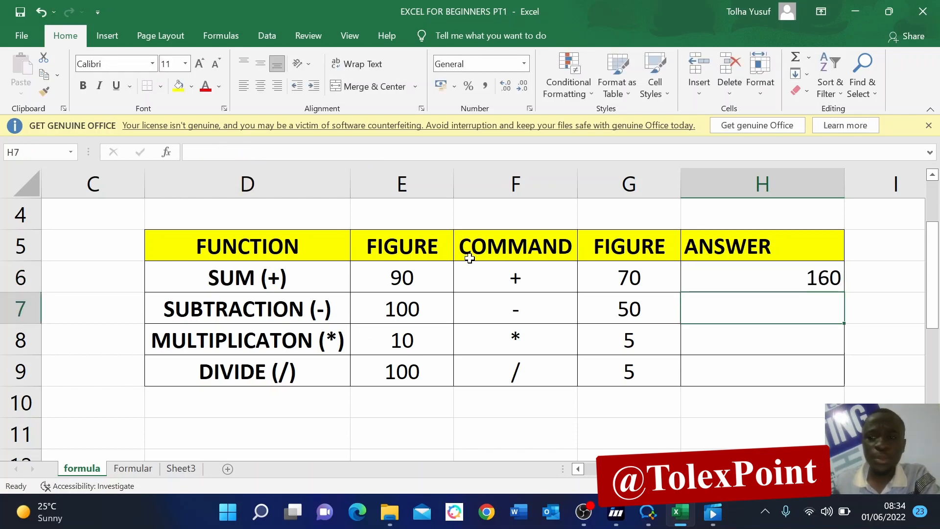
Delete the SUM formula with typed-in numbers from answer cell H6
click(737, 258)
click(737, 272)
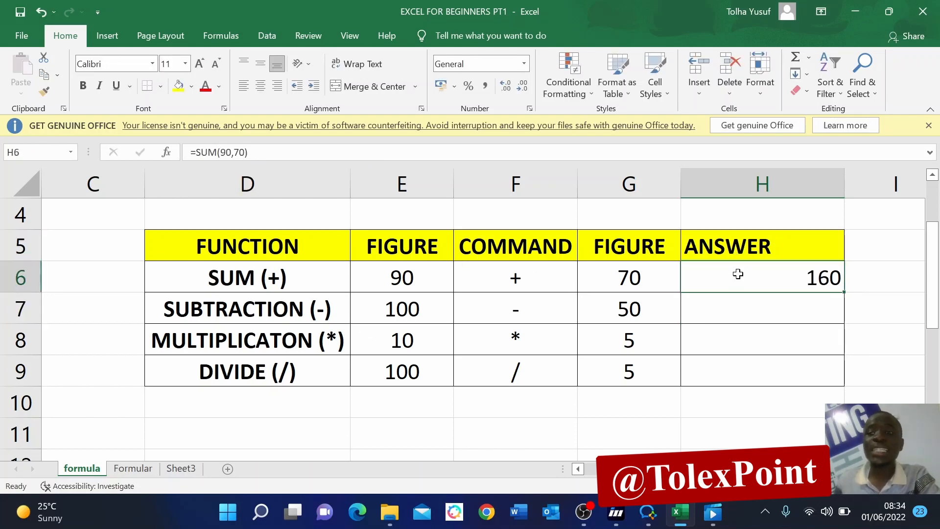
key(Delete)
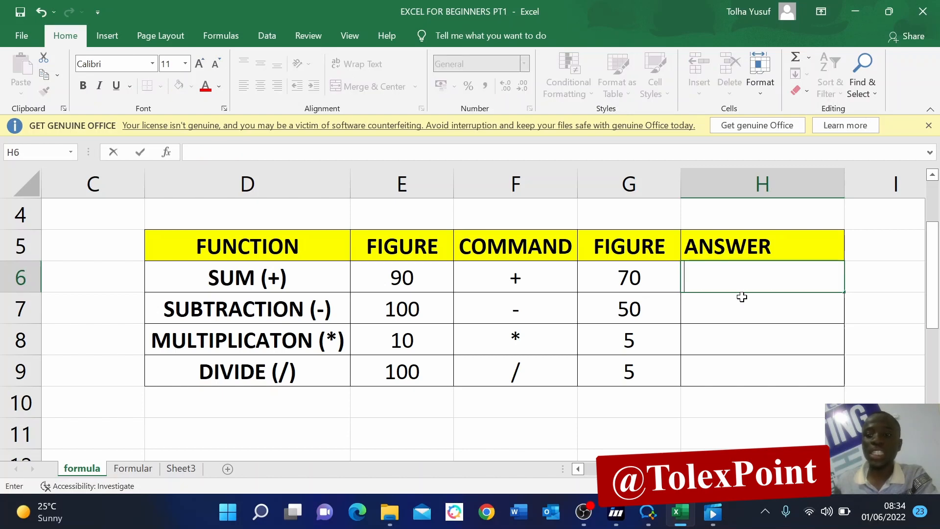
click(742, 306)
click(736, 273)
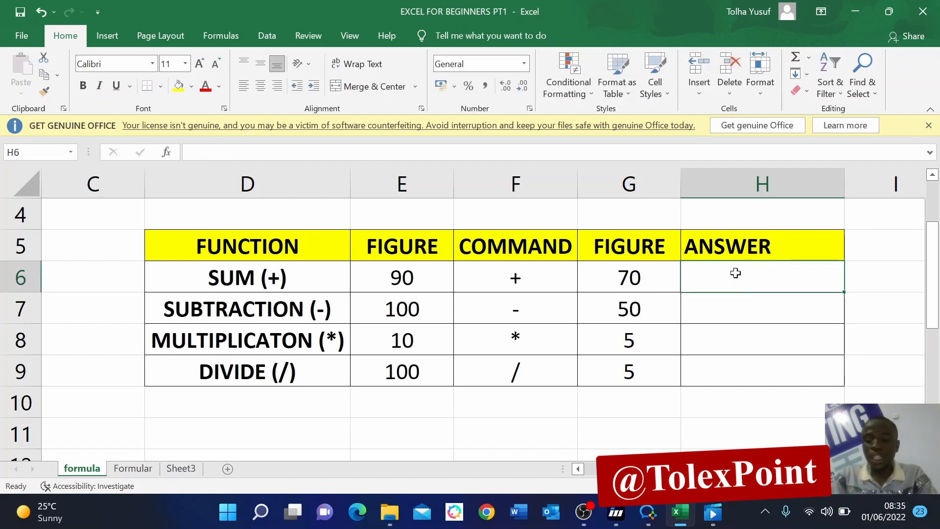
text(=sum)
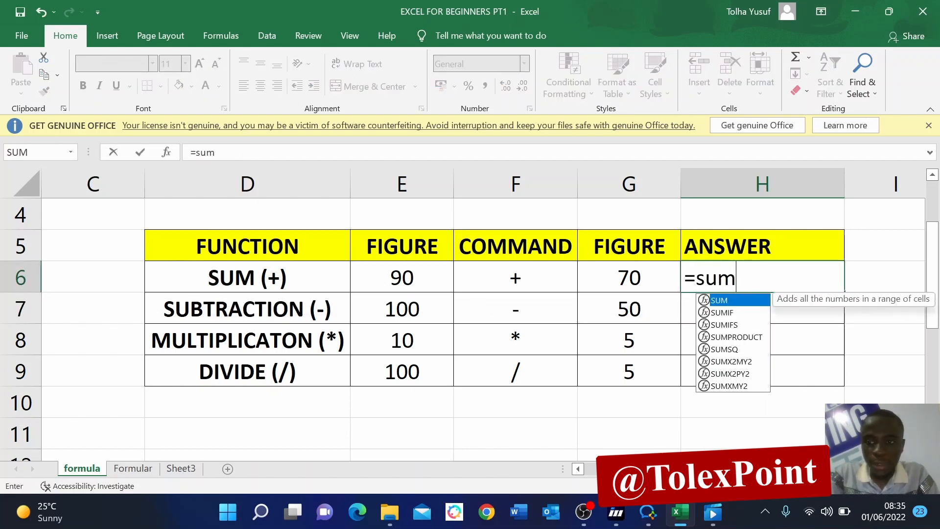
key(Tab)
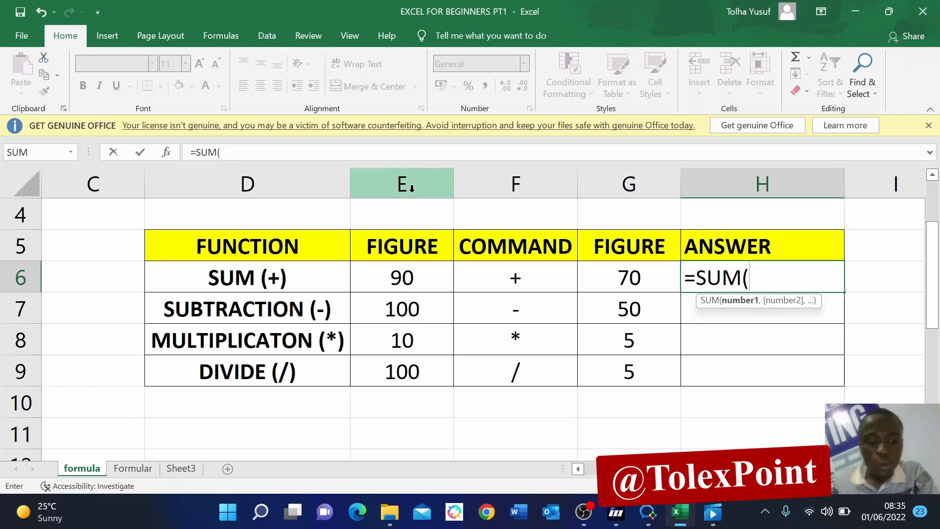
key(Escape)
Undo the formula deletion and argument edit in H6 and the figure change in E6
click(404, 279)
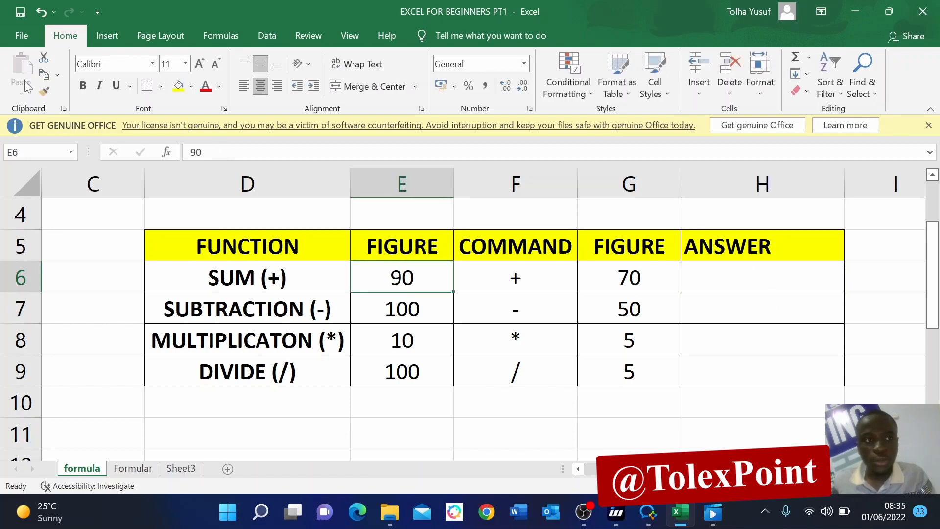
click(41, 13)
click(40, 13)
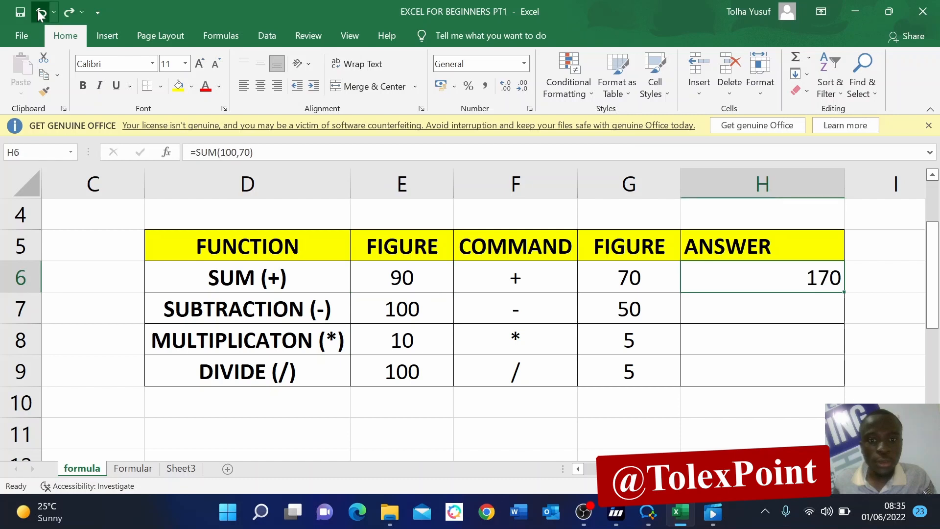
click(40, 12)
Clear the SUM formula with fixed numbers from answer cell H6
click(729, 278)
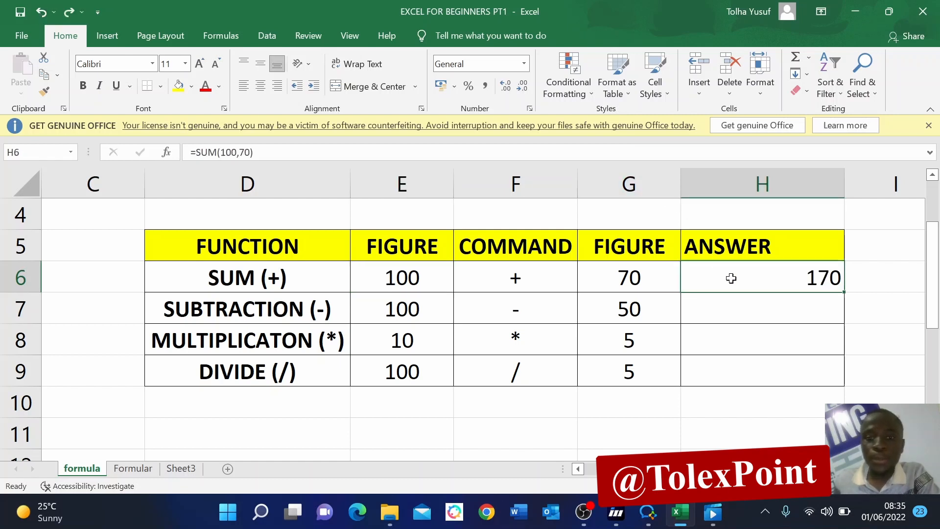
key(BackSpace)
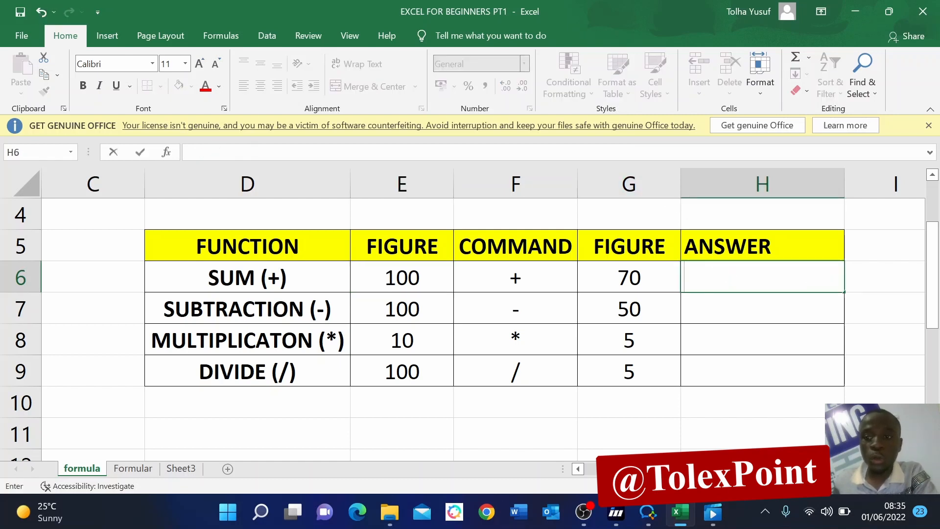
click(731, 305)
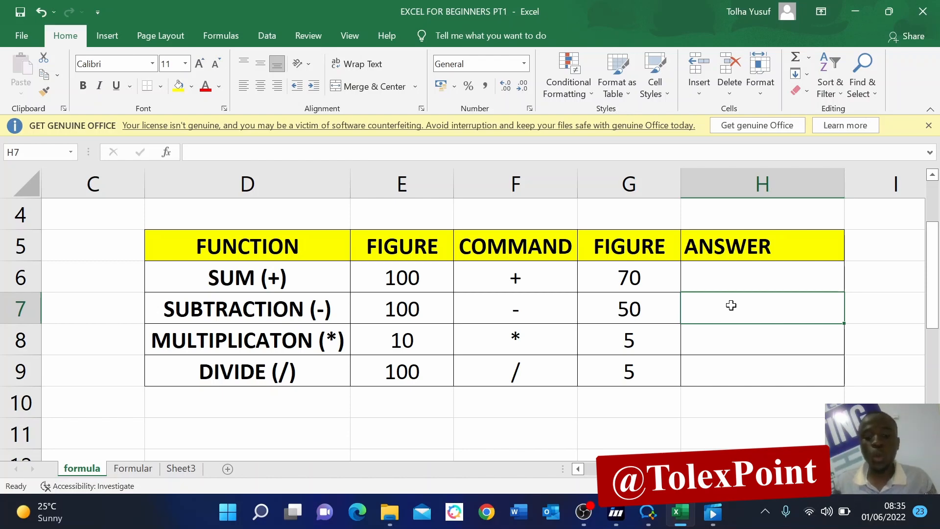
key(alt+h)
key(d)
key(s)
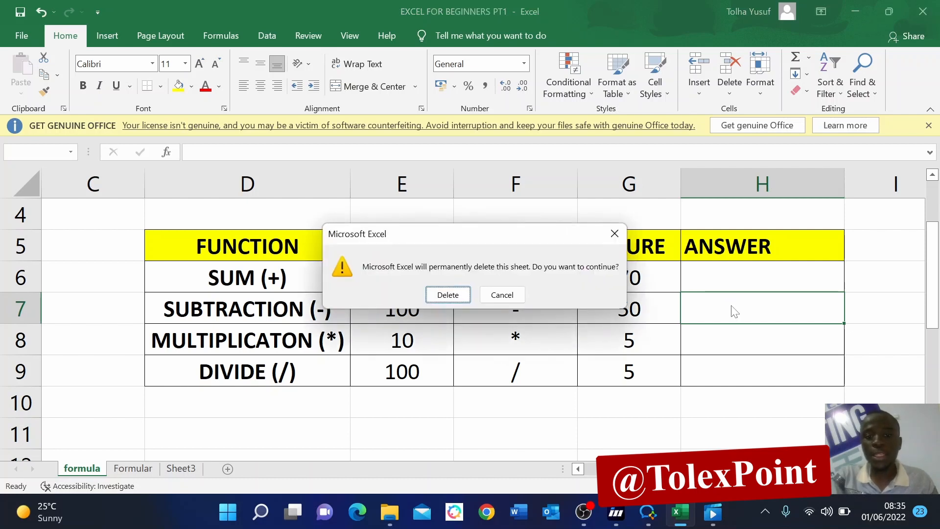
key(Escape)
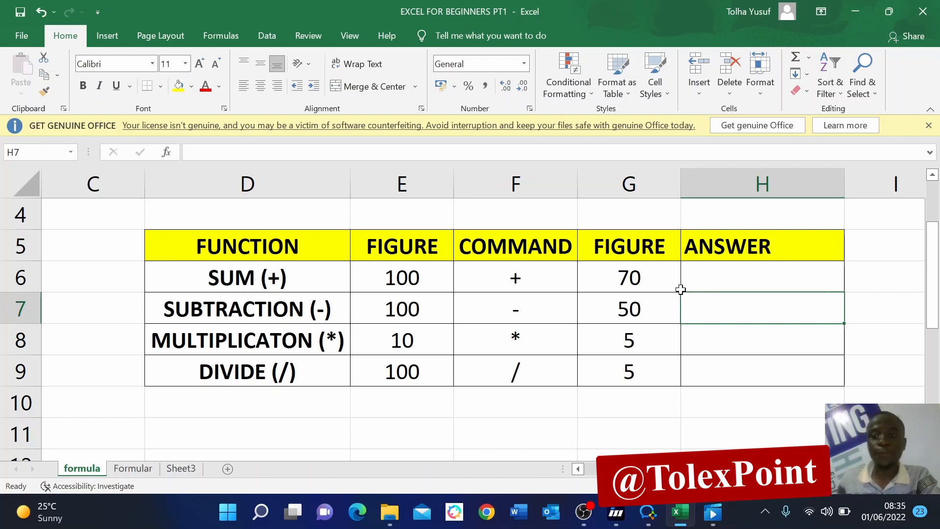
Calculate the addition answer in H6 using the SUM function with cell references E6 and G6 separated by a comma
click(723, 275)
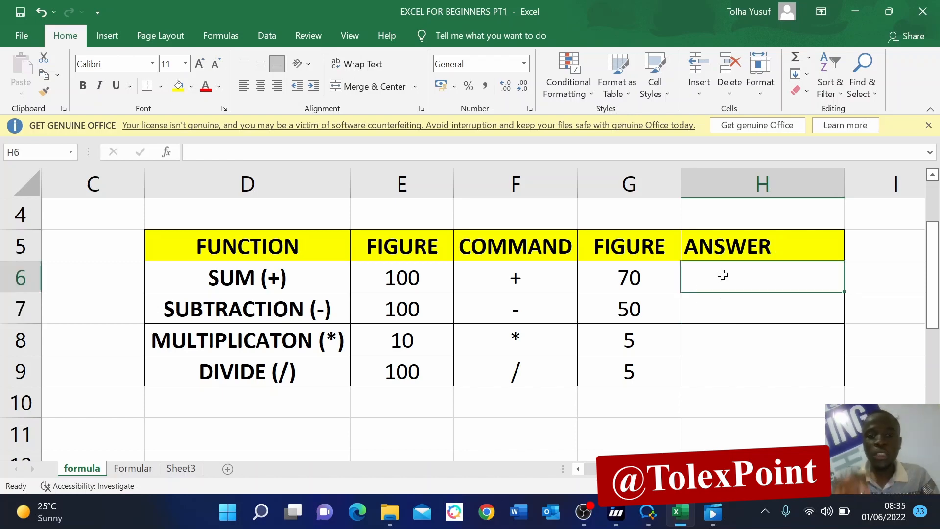
text(=sum)
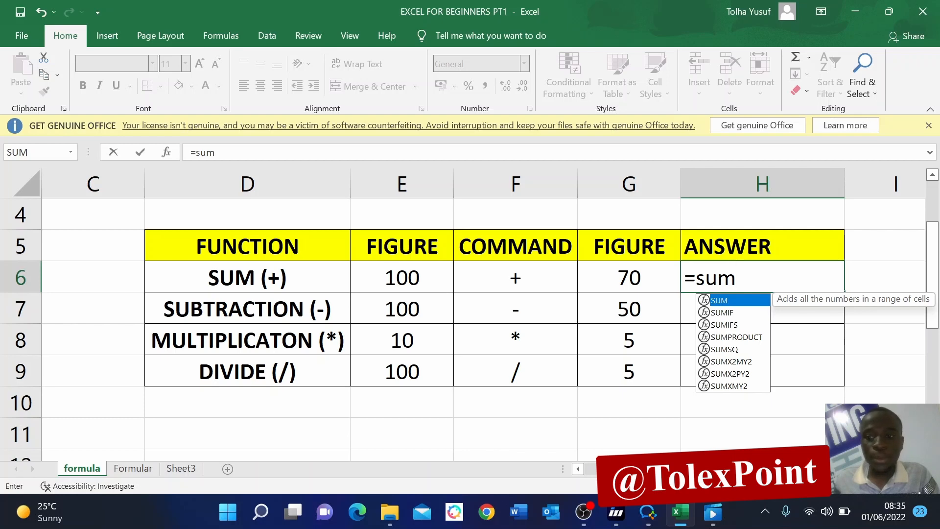
key(Tab)
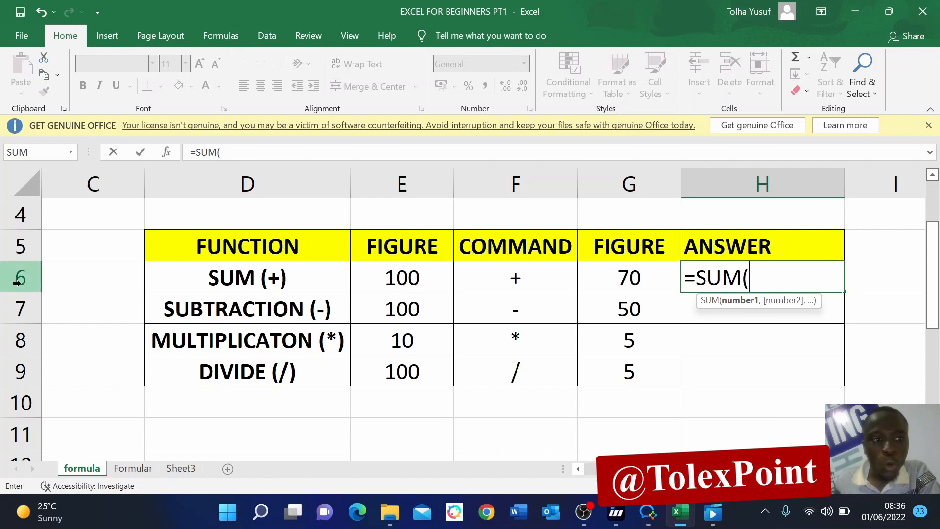
click(403, 278)
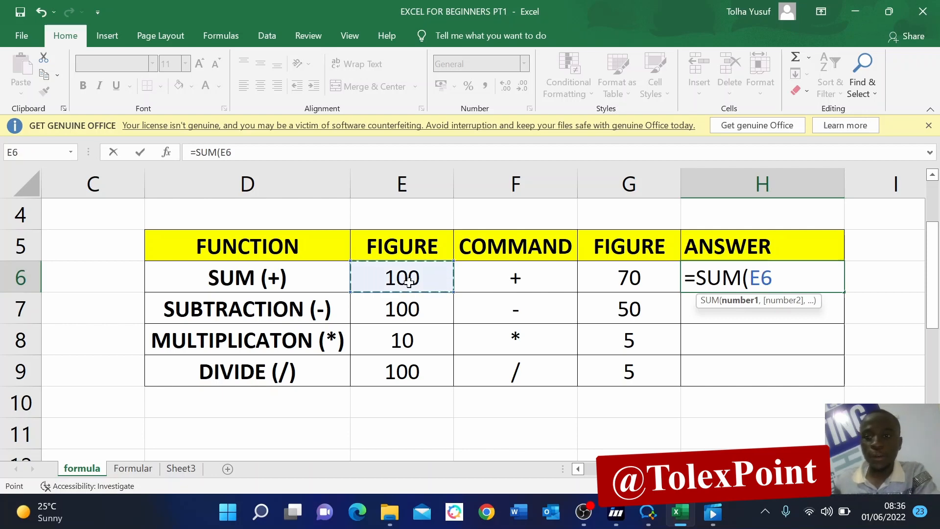
text(,)
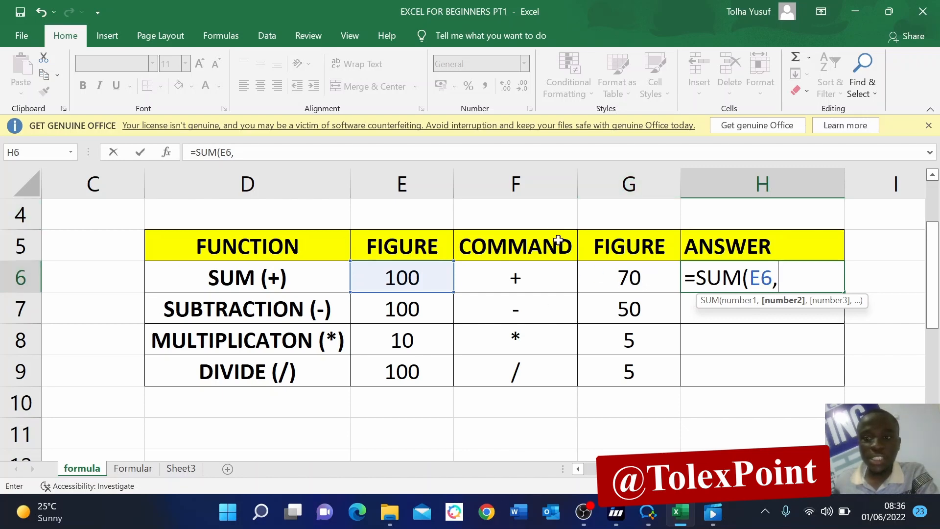
click(628, 279)
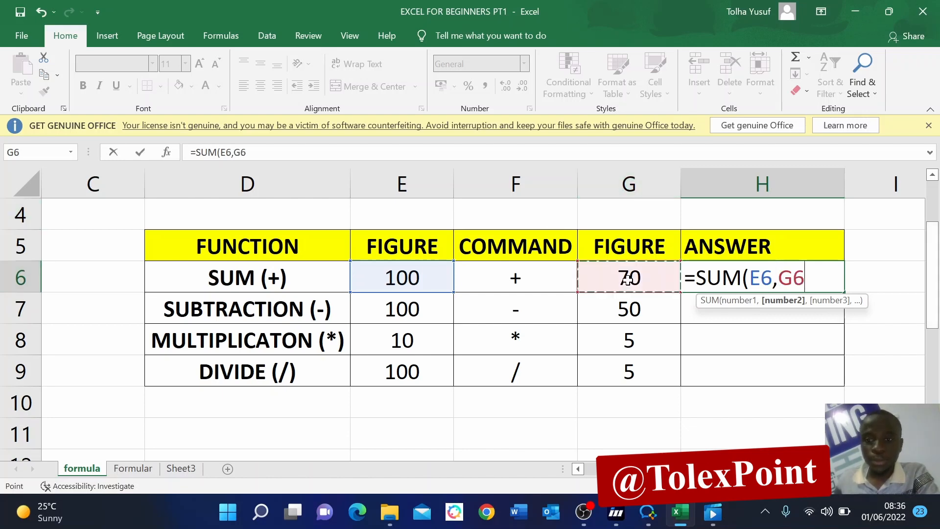
key(Return)
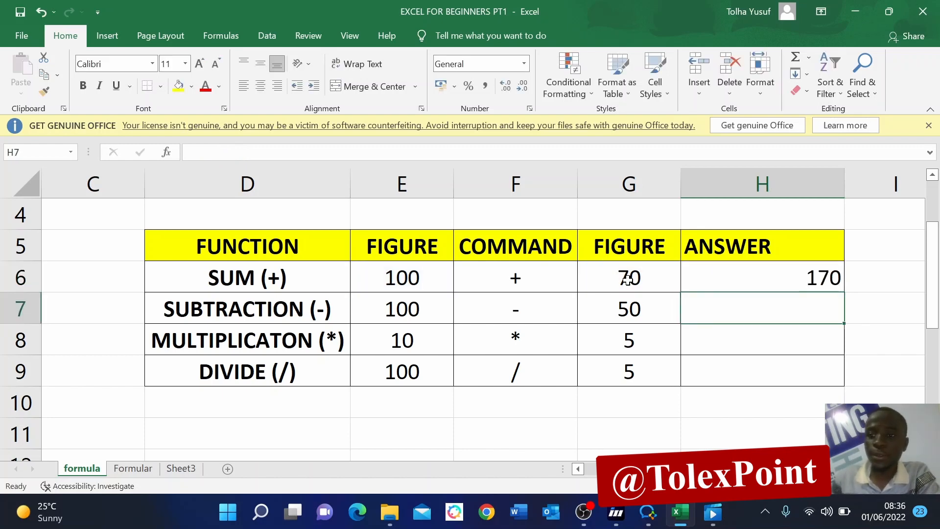
Set the addition row's first figure in E6 to 90 and check the answer in H6
click(758, 273)
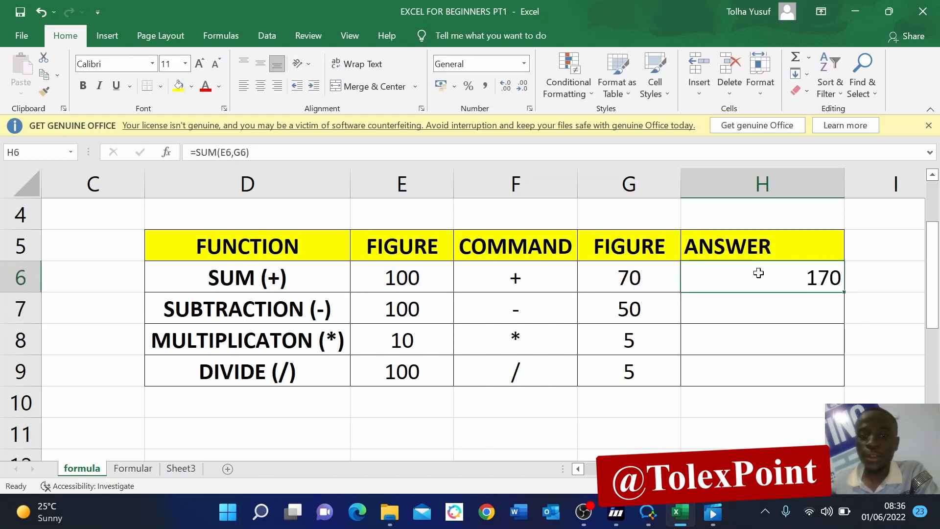
click(398, 283)
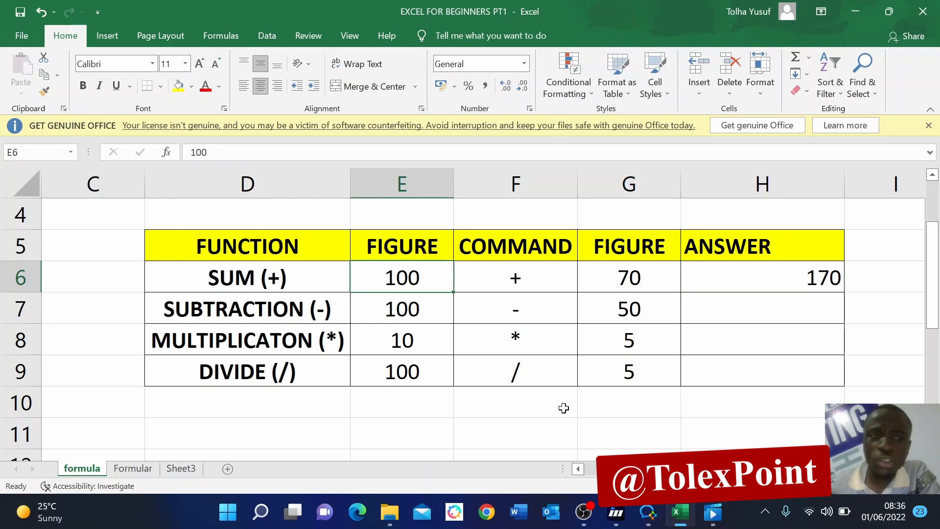
text(90)
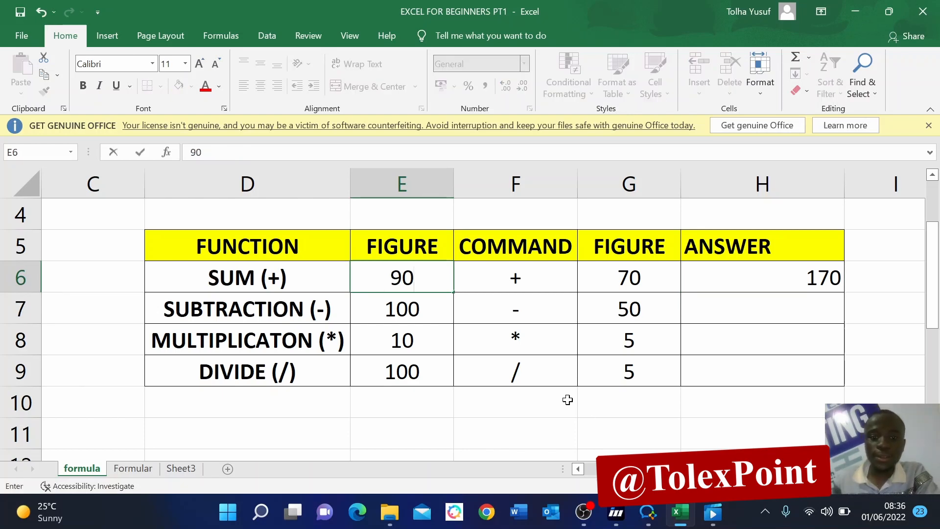
click(808, 331)
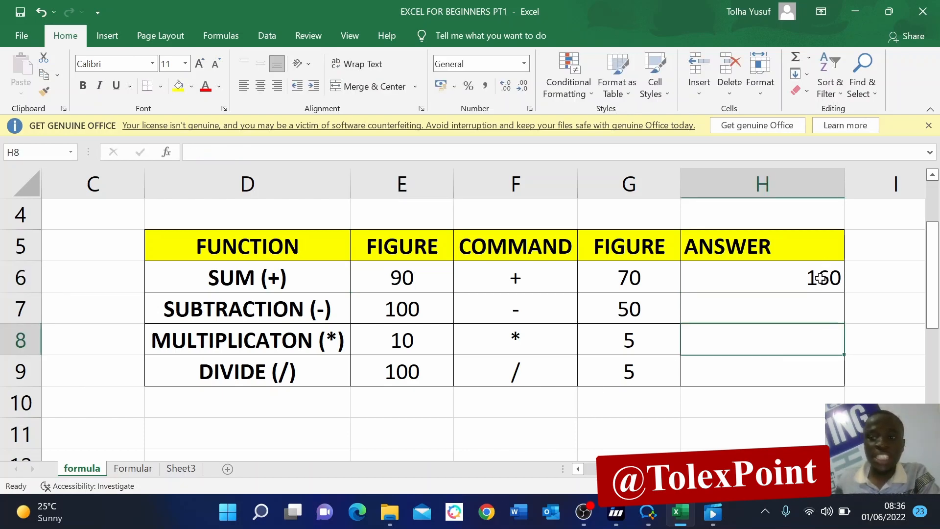
click(761, 281)
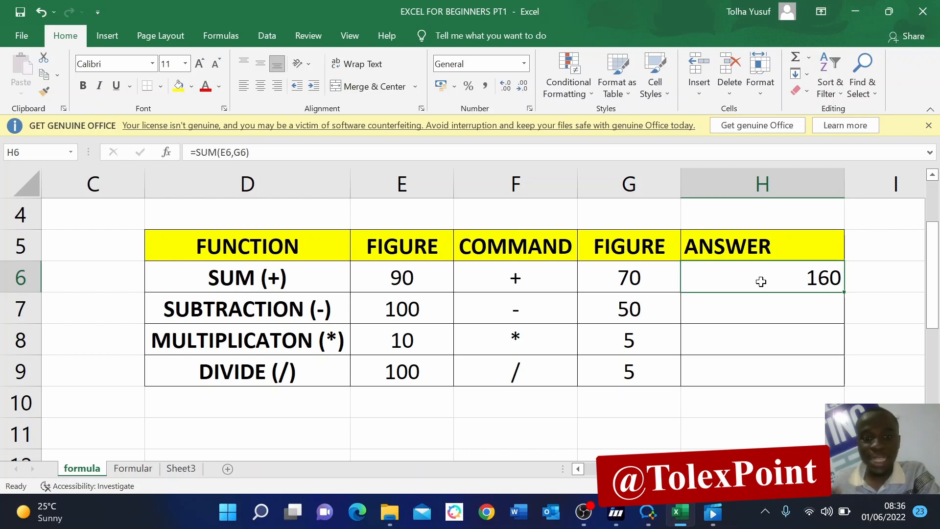
Calculate the subtraction answer in H7 with the fixed-number formula =100-50 and check the formula
click(732, 313)
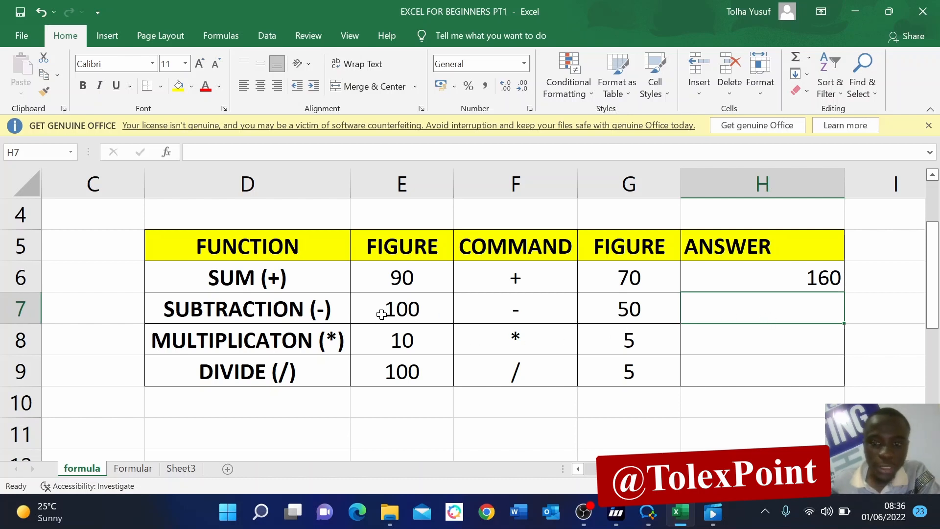
text(=)
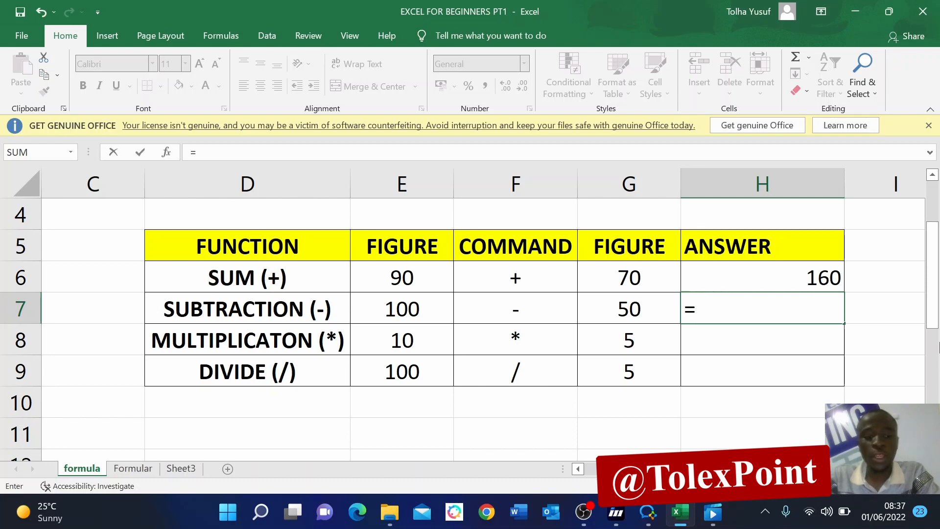
text(100)
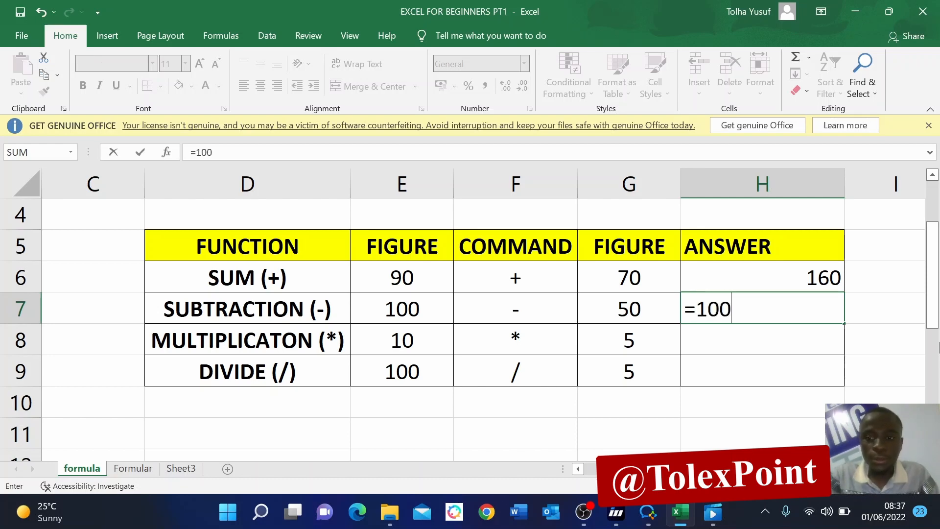
text(-)
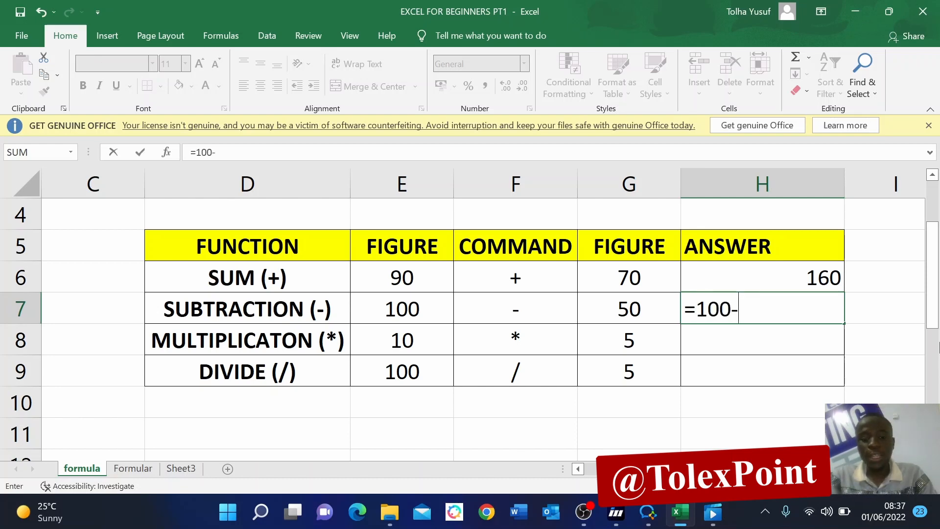
text(50)
key(Return)
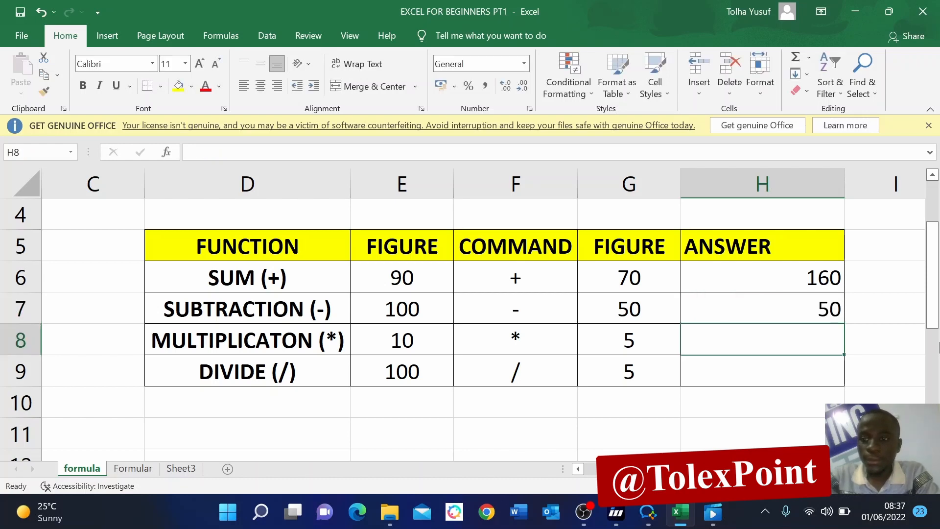
key(Up)
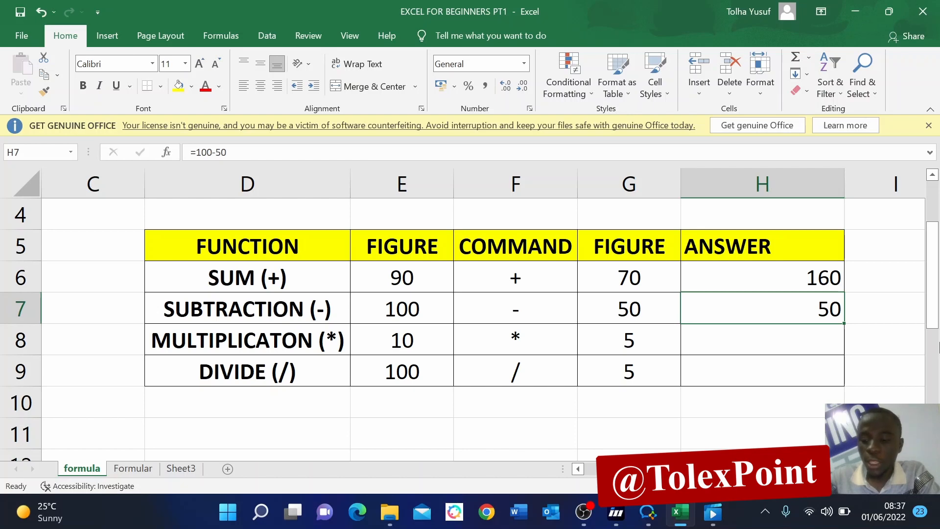
Calculate the multiplication answer in H8 with the fixed-number formula =10*5
key(Down)
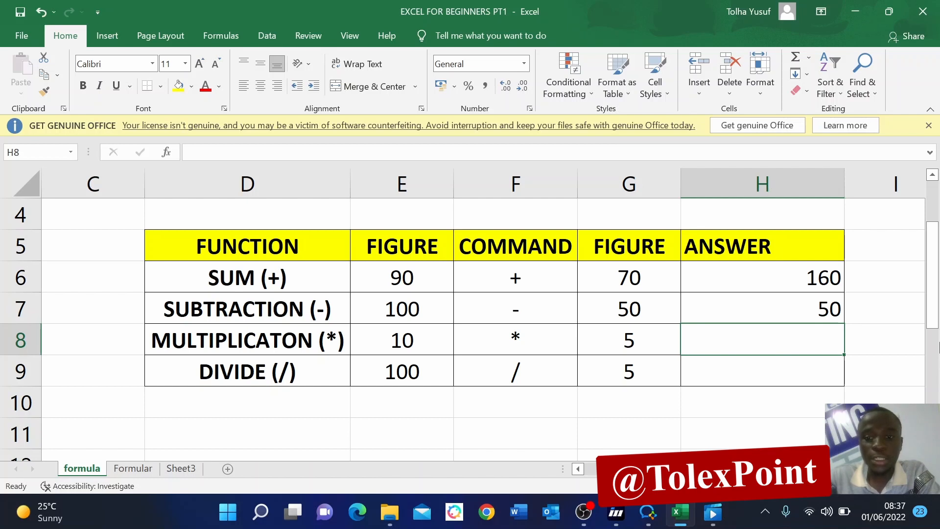
text(=)
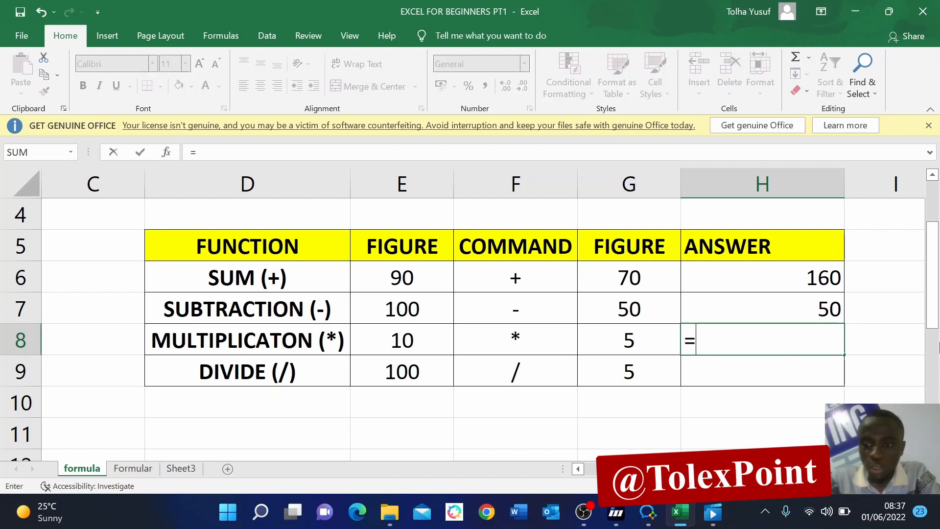
text(10)
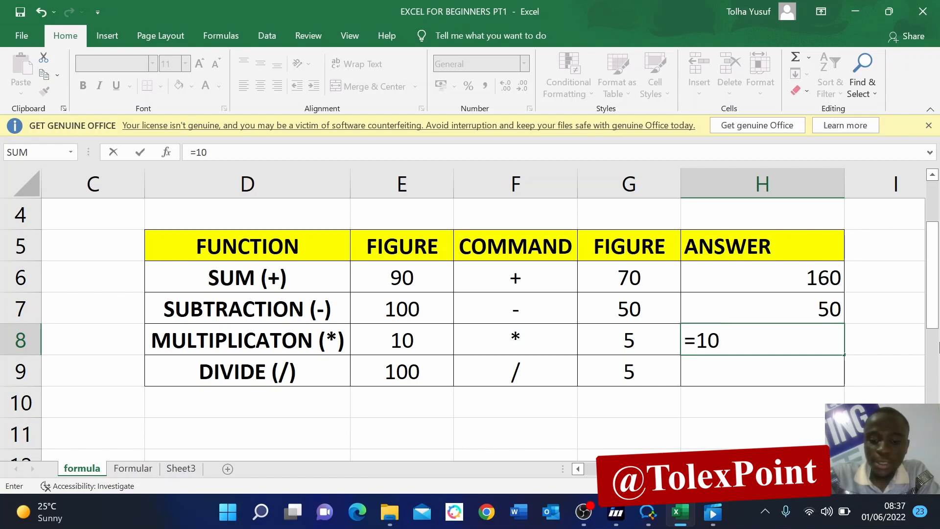
text(*)
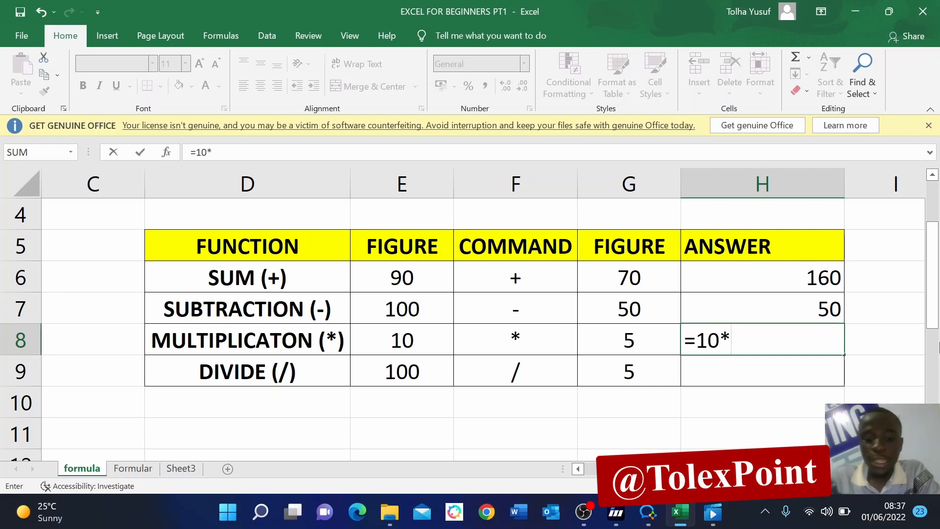
text(5)
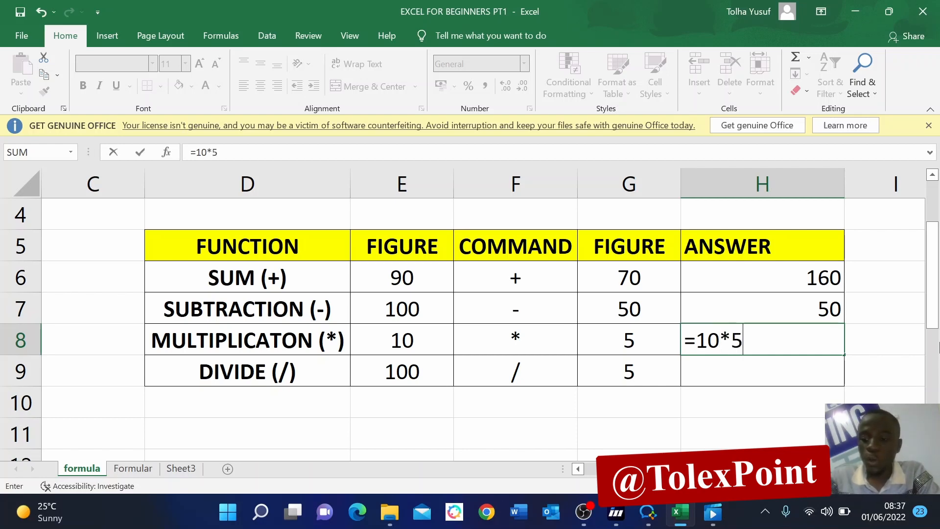
key(Return)
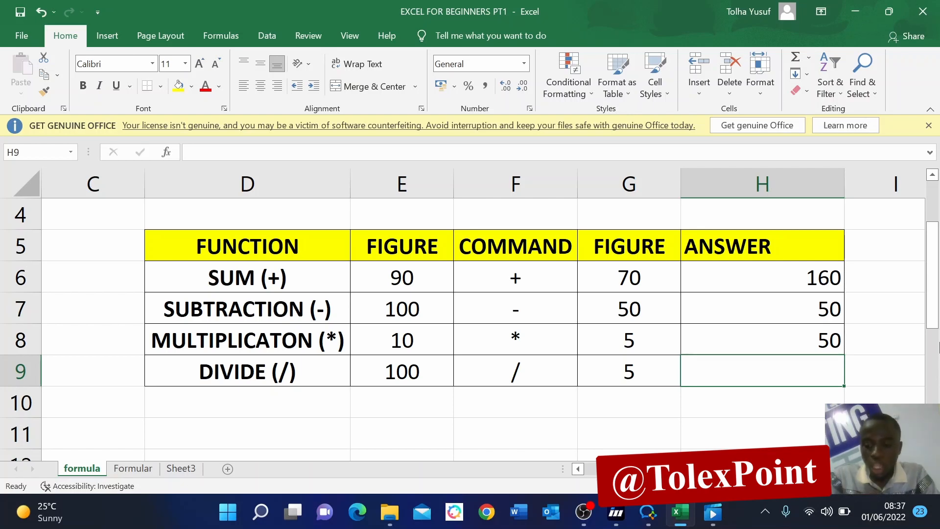
Calculate the division answer in H9 with the fixed-number formula =100/5
text(=1)
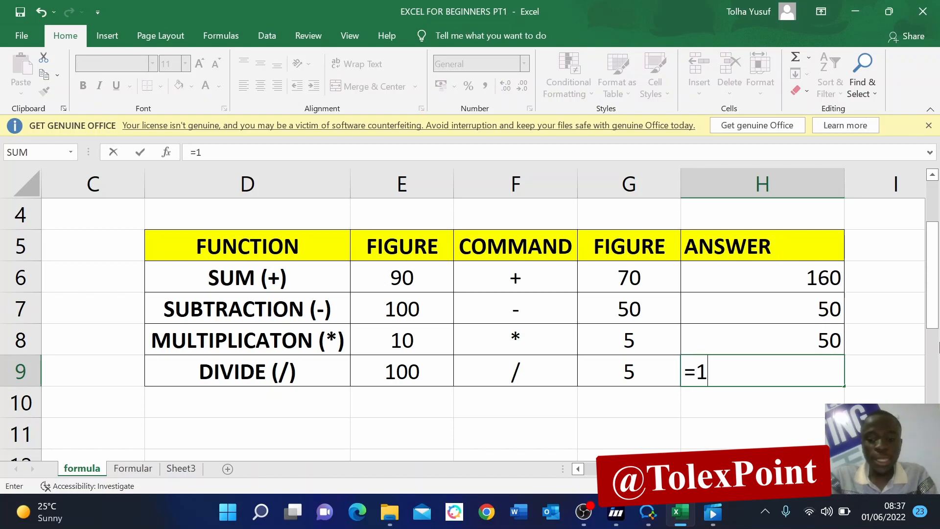
text(00/)
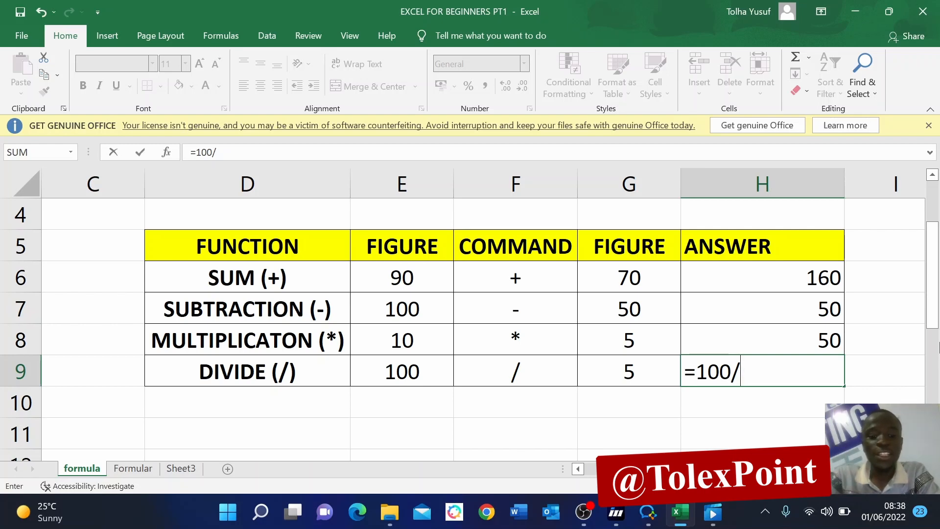
text(5)
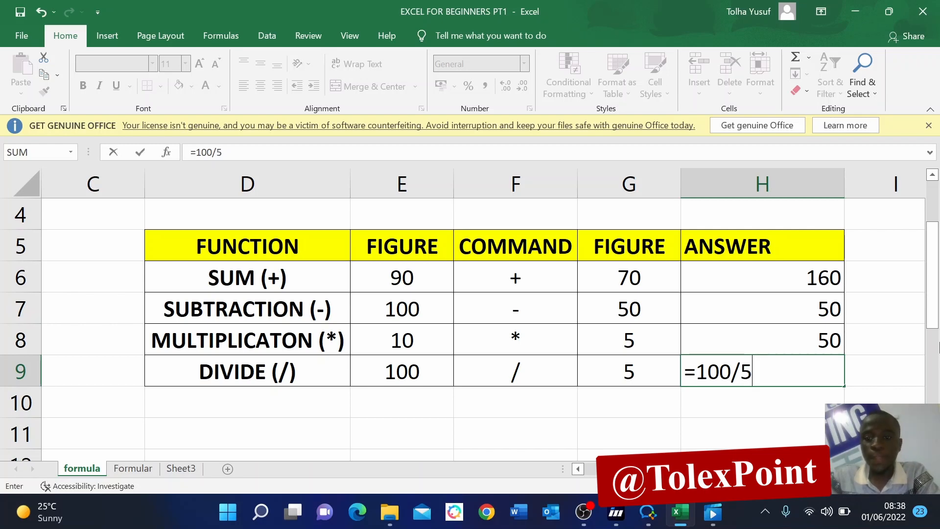
key(Return)
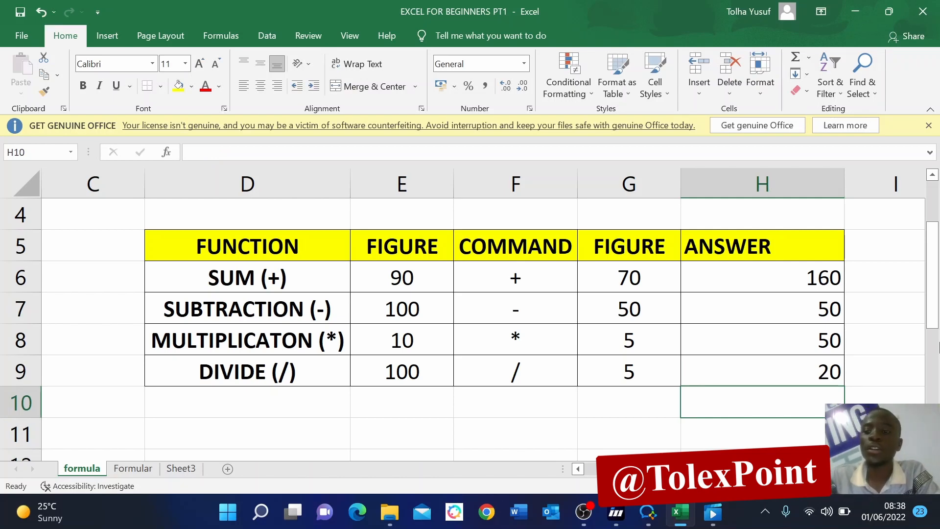
Review the formulas behind the four results in the ANSWER column, ending on the addition answer in H6
key(Up)
key(Up)
key(Up)
key(Down)
key(Down)
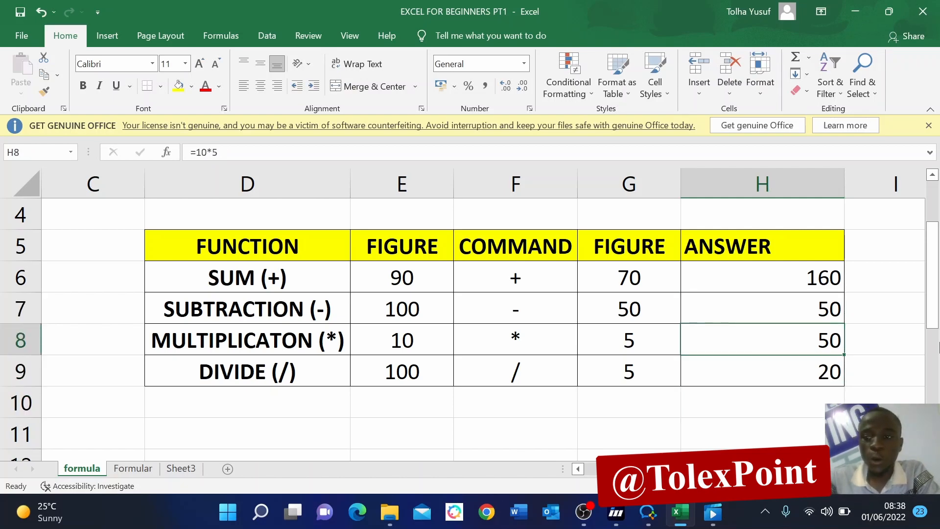
key(Up)
key(Up)
key(Up)
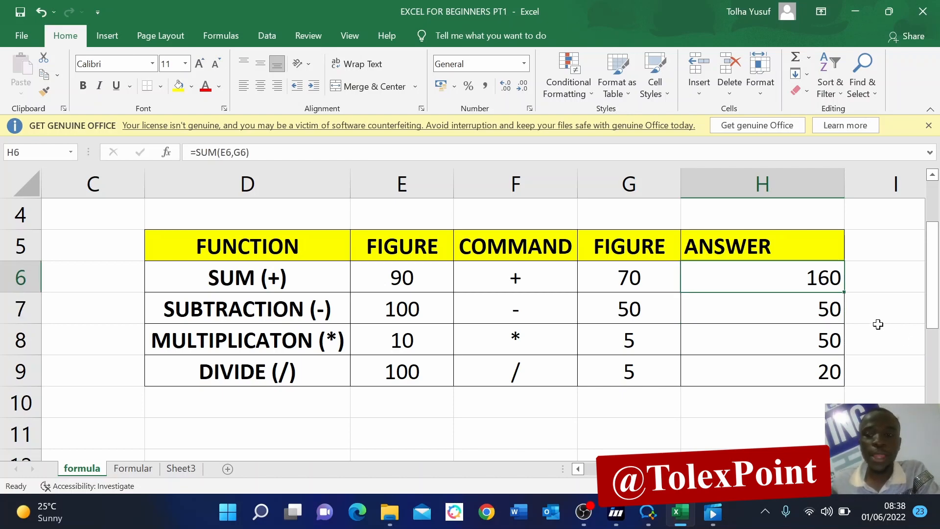
Switch to the Formular sheet, look over the score table and select the first TOTAL cell, F7
click(133, 469)
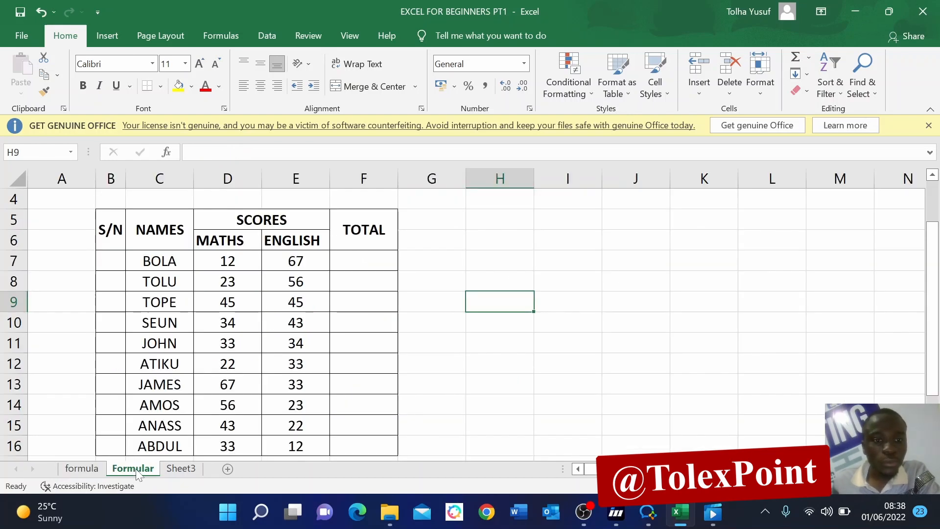
scroll(449, 394, down, 1)
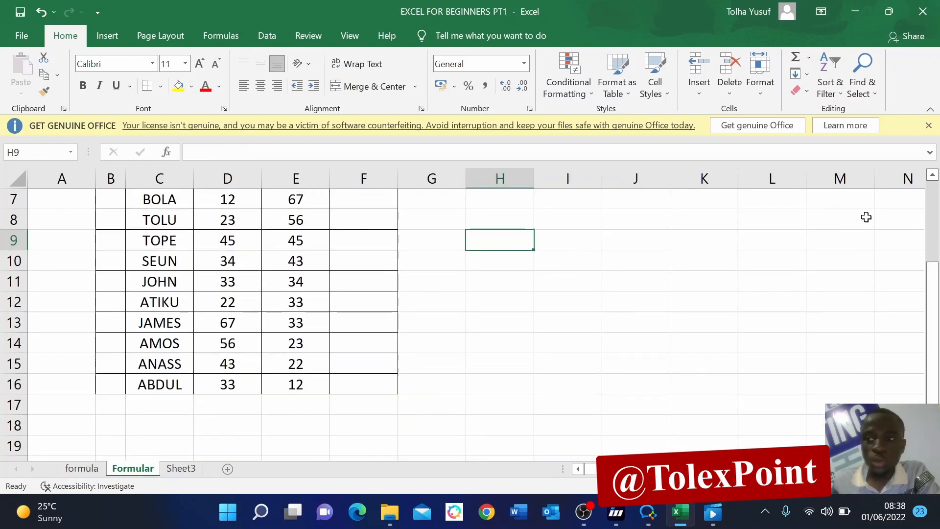
scroll(452, 359, down, 1)
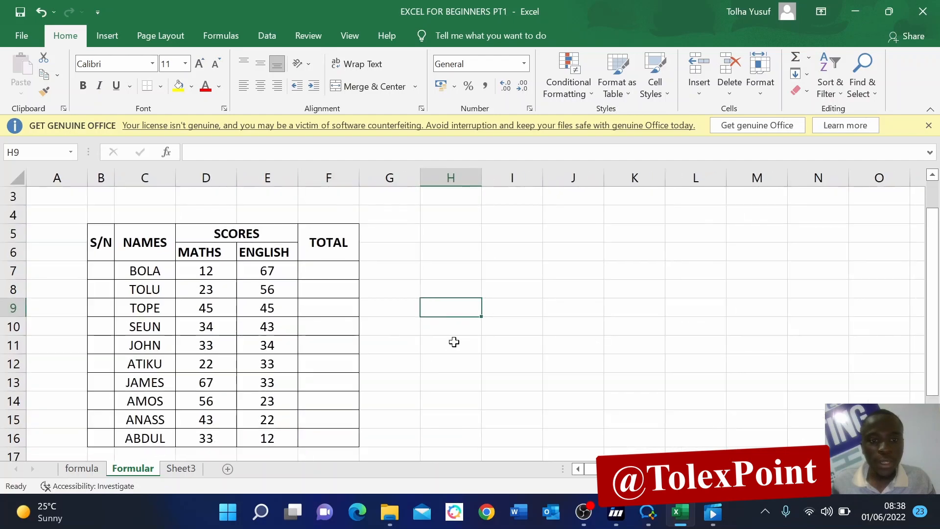
click(324, 323)
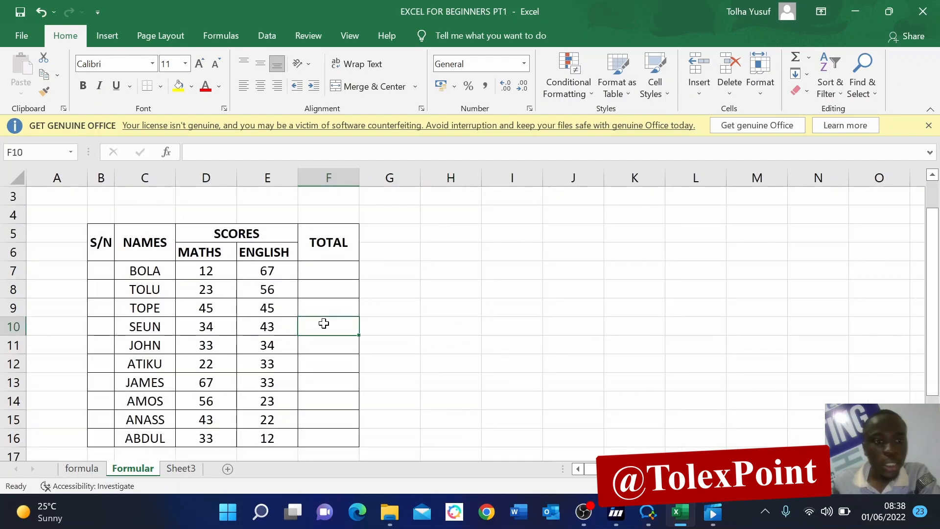
click(322, 271)
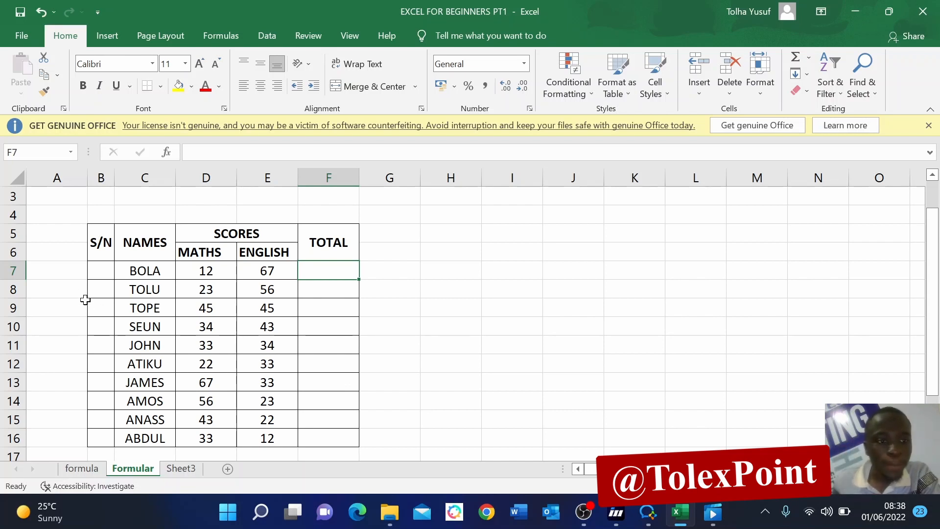
Number the first four students manually by entering 1, 2, 3 and 4 in S/N cells B7 to B10
click(107, 271)
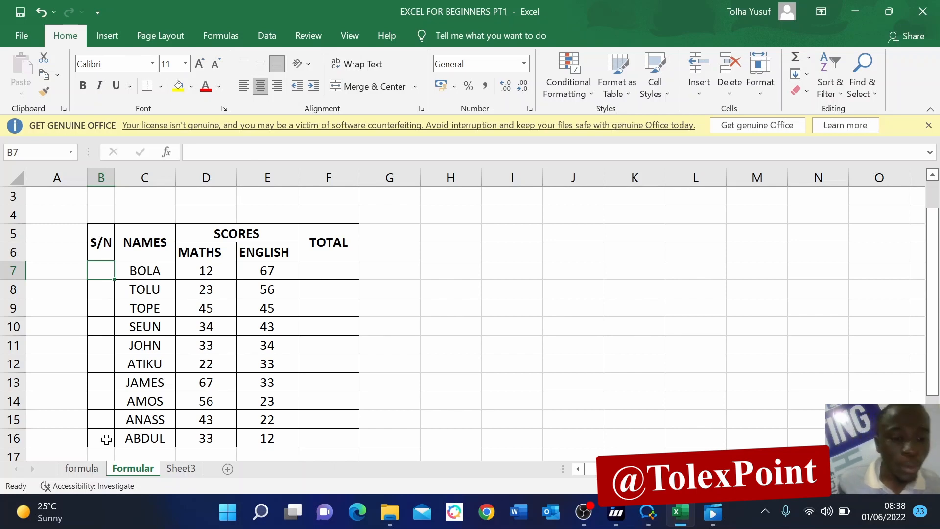
text(1)
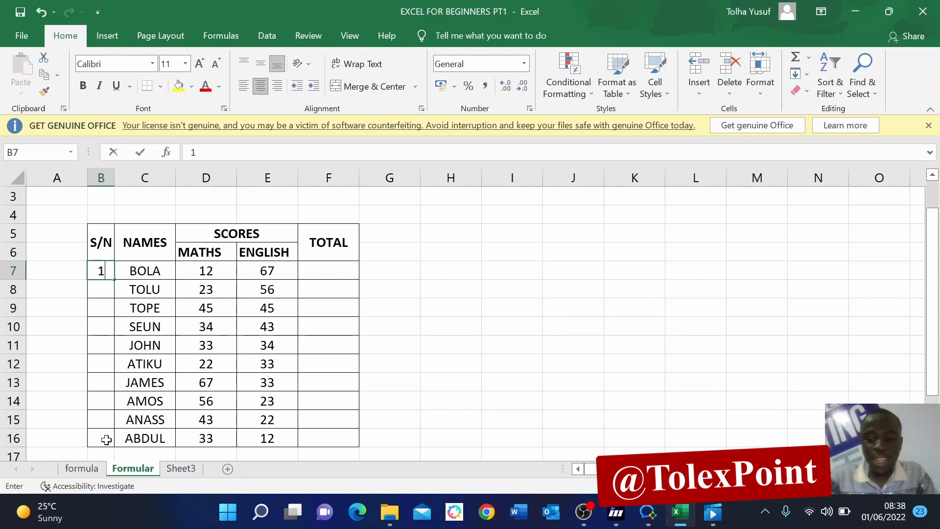
key(Return)
text(2)
key(Return)
text(3)
key(Return)
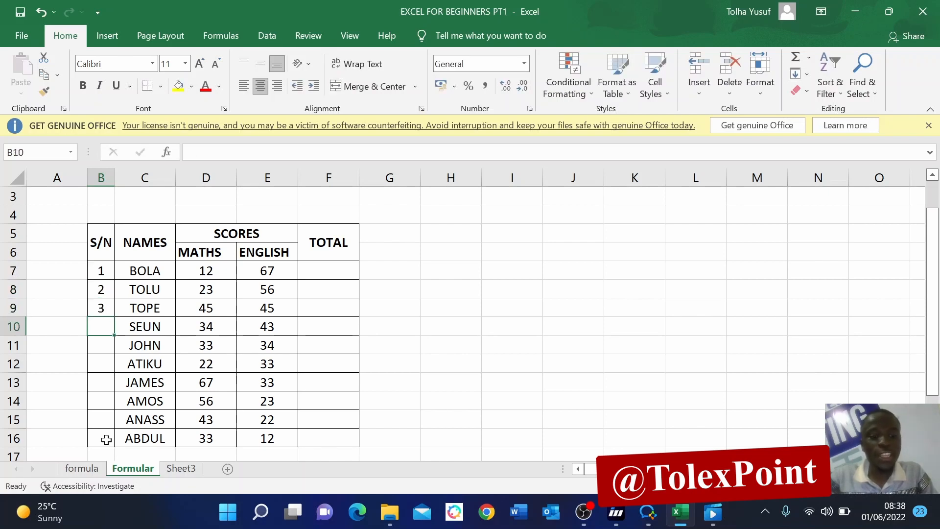
text(4)
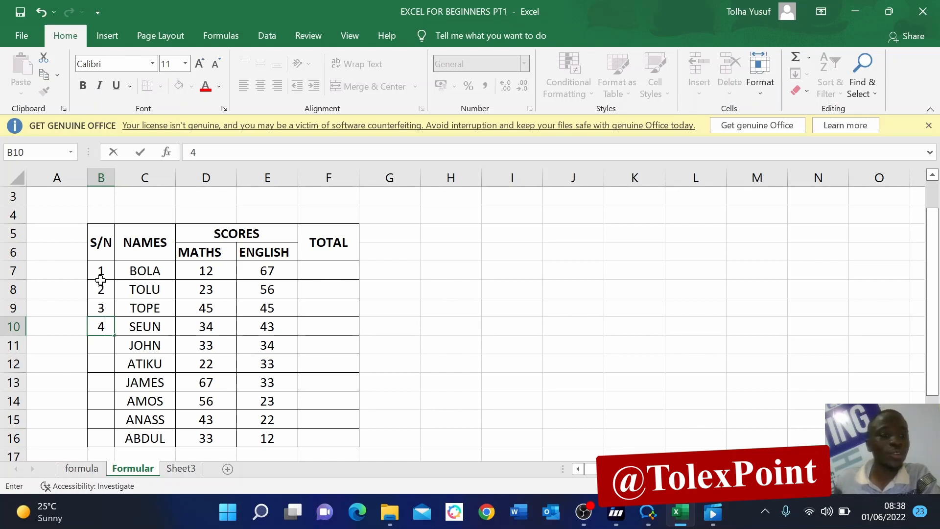
Clear the contents of the numbered S/N cells B7 to B10
drag(100, 272, 103, 325)
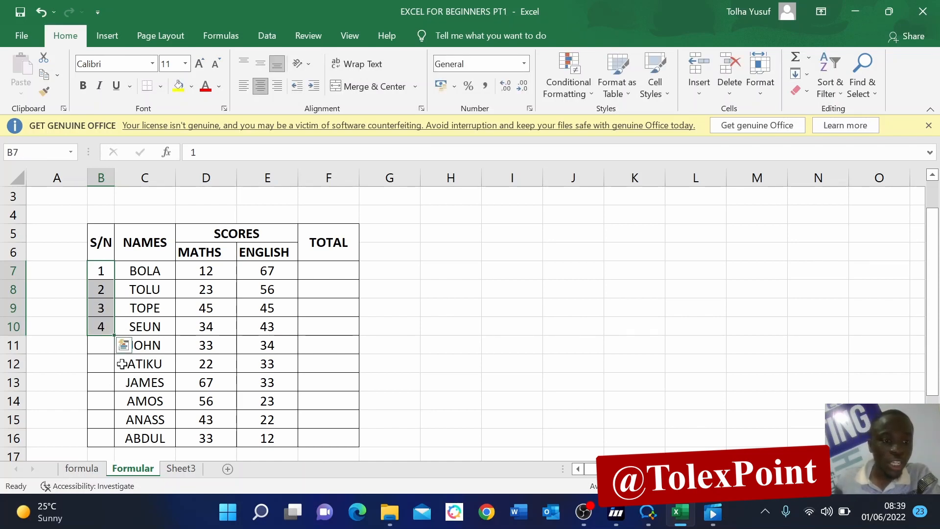
right_click(97, 301)
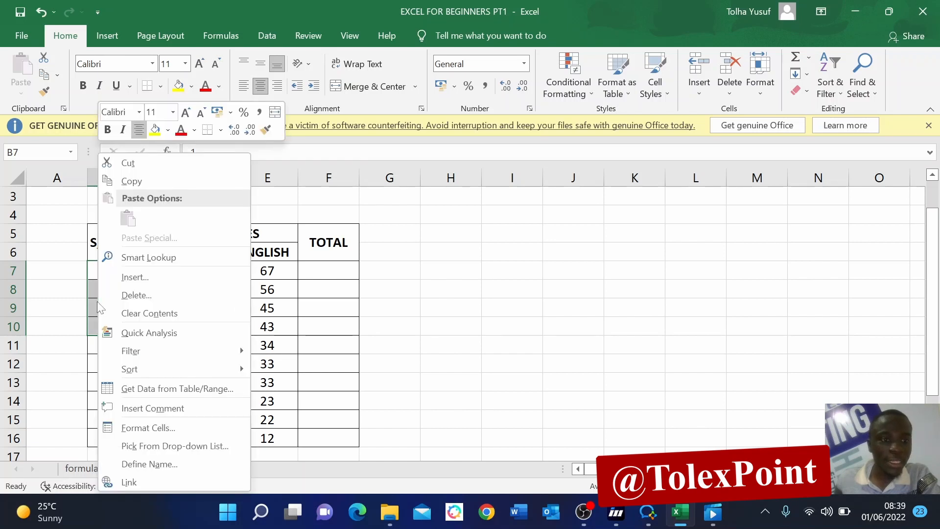
click(174, 314)
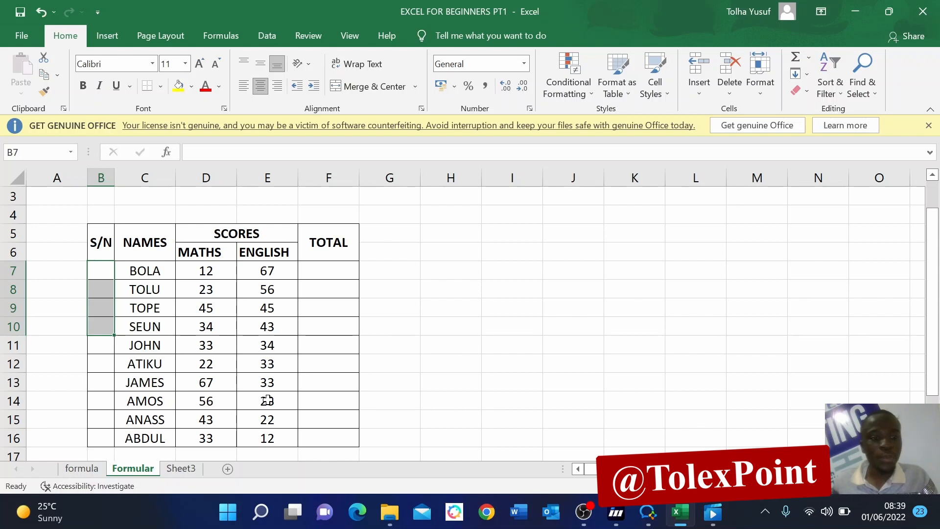
Undo the clearing of B7 to B10, delete the four serial numbers again and deselect the range
key(ctrl+z)
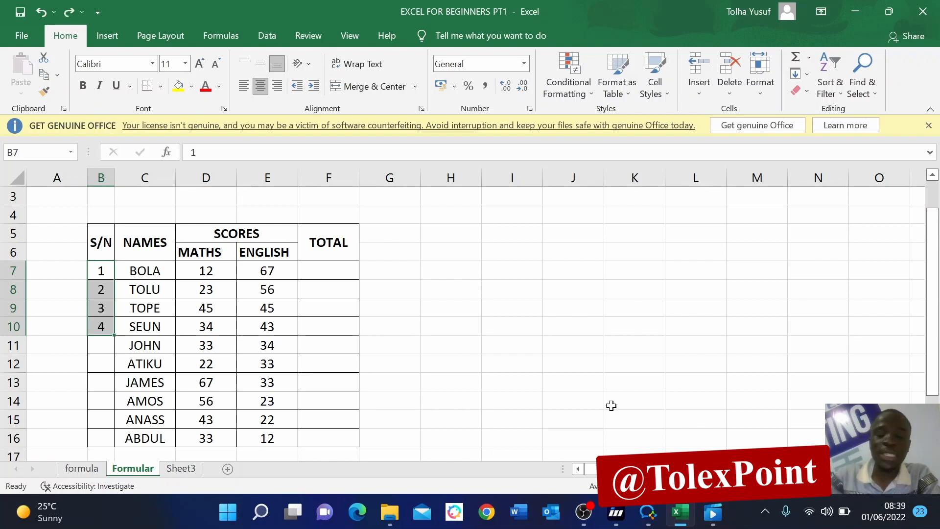
key(Delete)
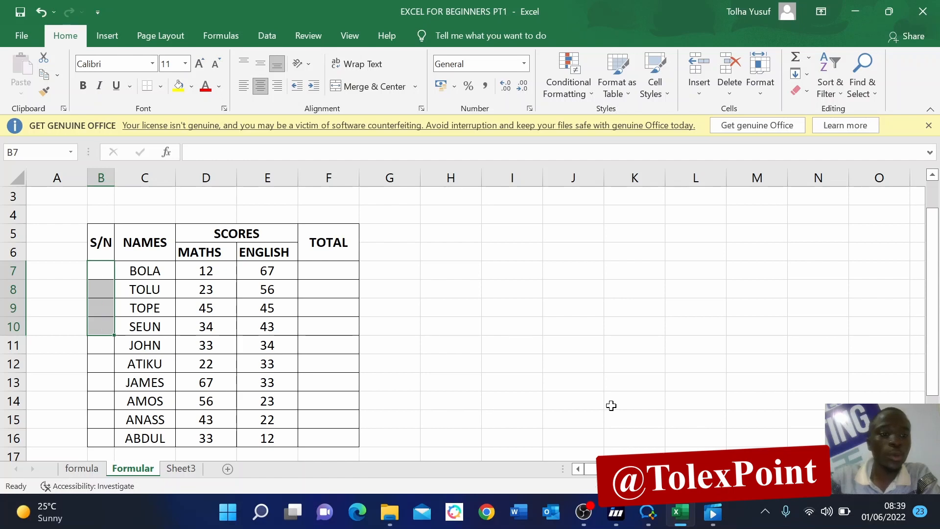
click(470, 342)
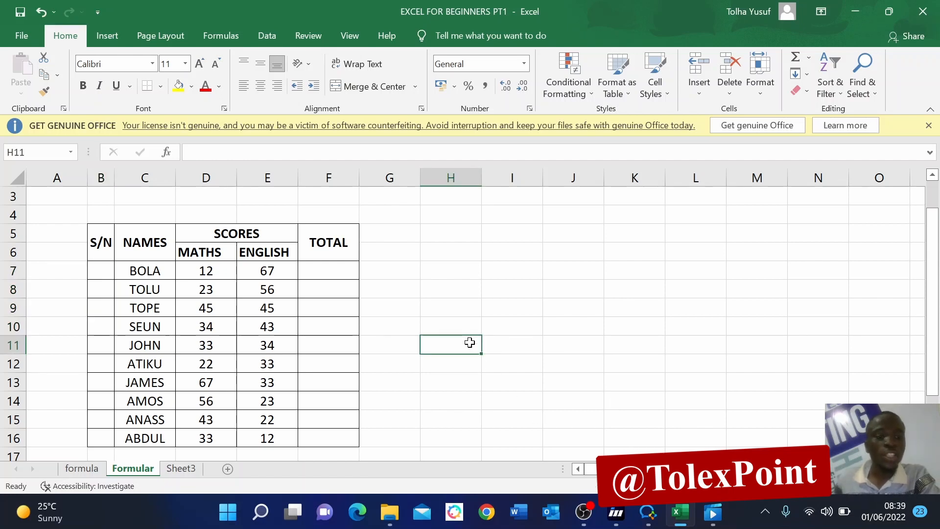
Enter 1 and 2 in S/N cells B7 and B8 and extend the series down to B16
click(103, 269)
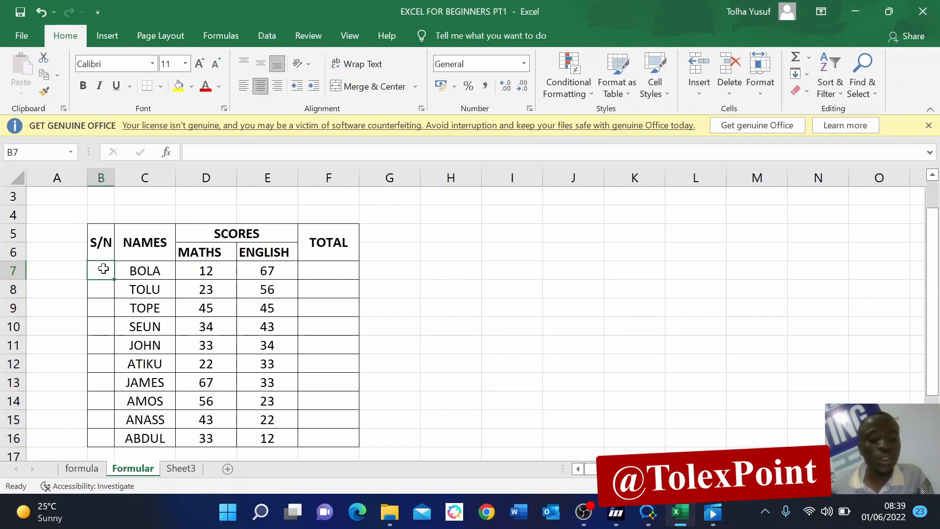
text(1)
click(101, 289)
text(2)
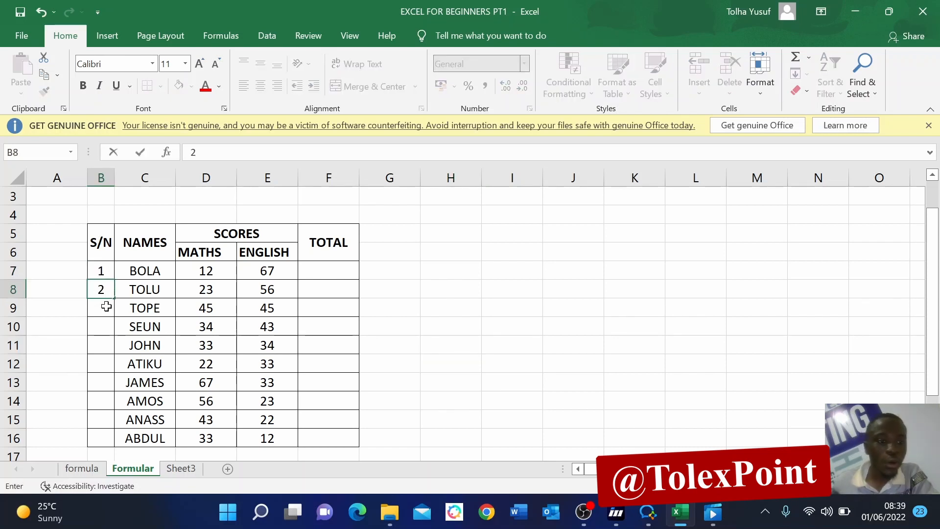
key(Return)
drag(101, 270, 116, 439)
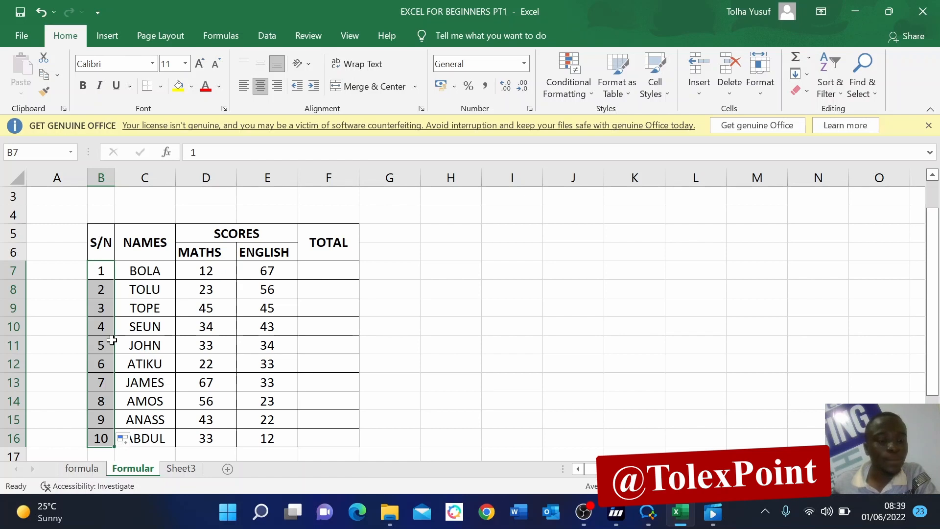
Clear the contents of the filled serial numbers in B7 to B16
right_click(101, 302)
click(152, 314)
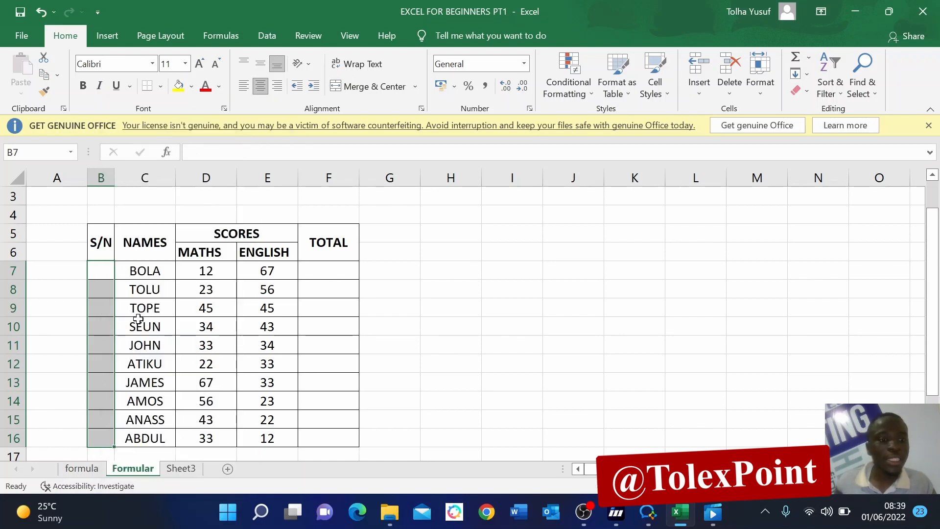
Enter 1 in S/N cell B7 as the starting serial number and reselect the cell
click(104, 271)
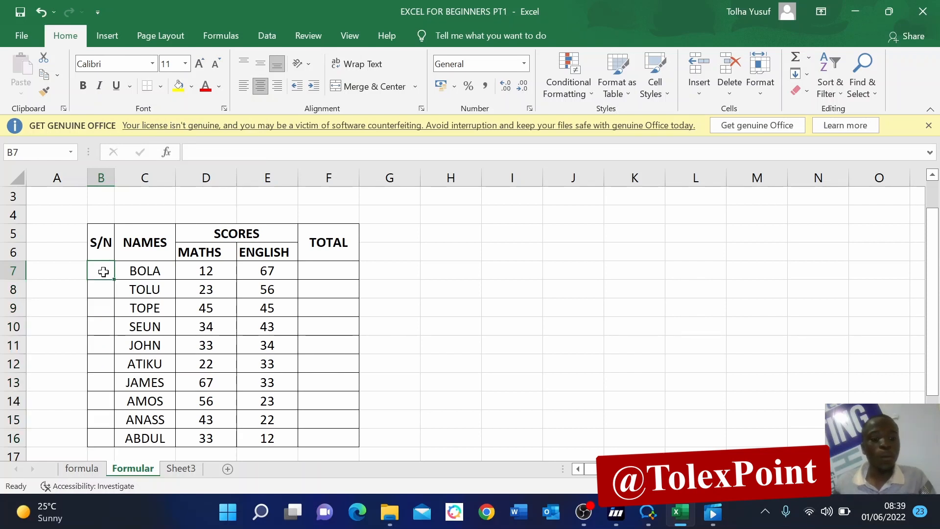
text(1)
click(105, 285)
click(103, 270)
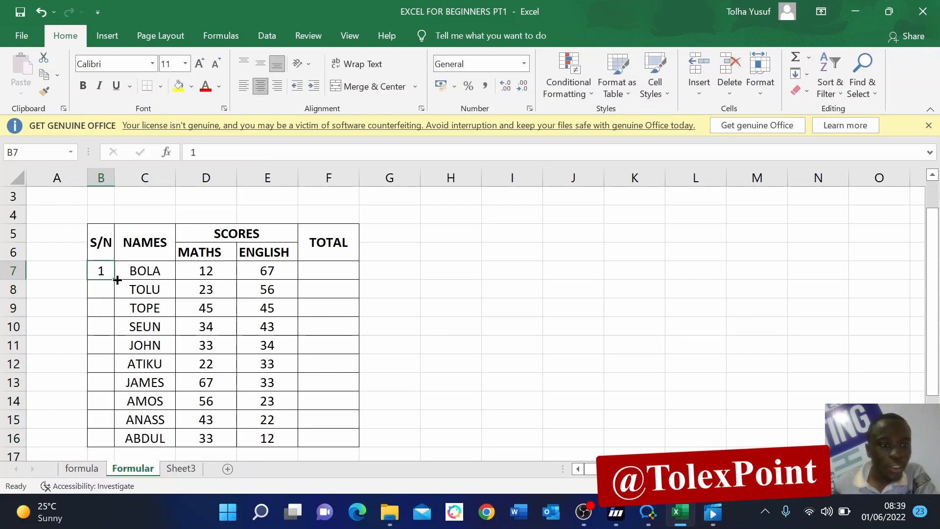
Fill B7 down to B16 with the Fill Series option and undo the fill
drag(117, 279, 117, 446)
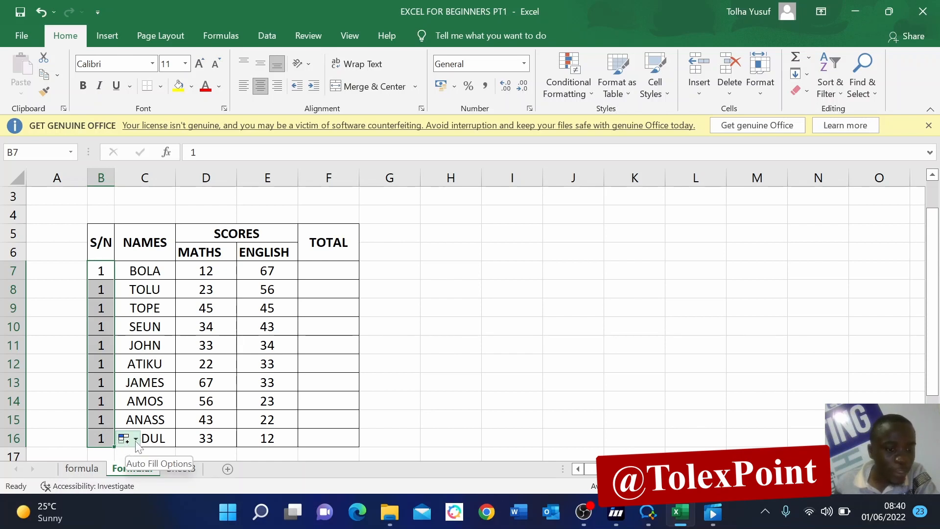
click(136, 439)
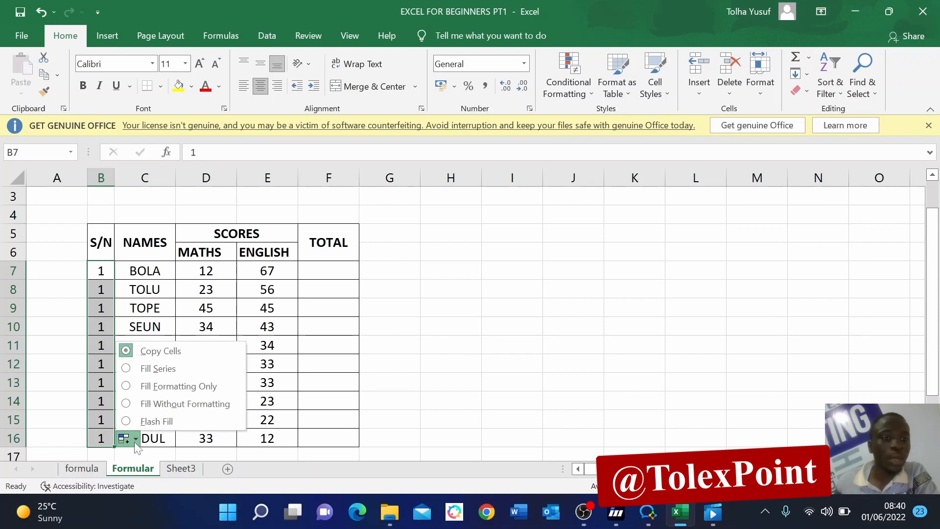
click(175, 371)
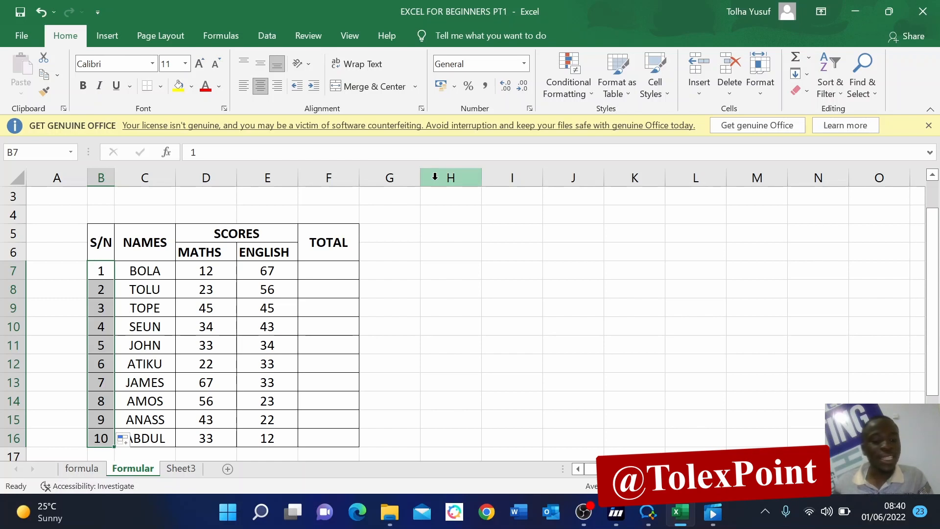
key(ctrl+z)
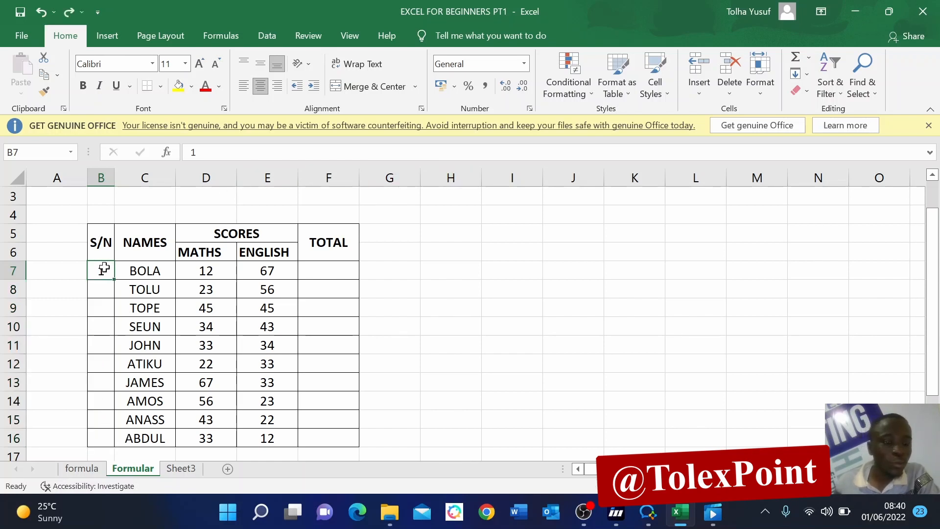
Autofill the S/N column from B7 down to B16 with the Fill Series option and deselect the range
click(101, 290)
click(108, 270)
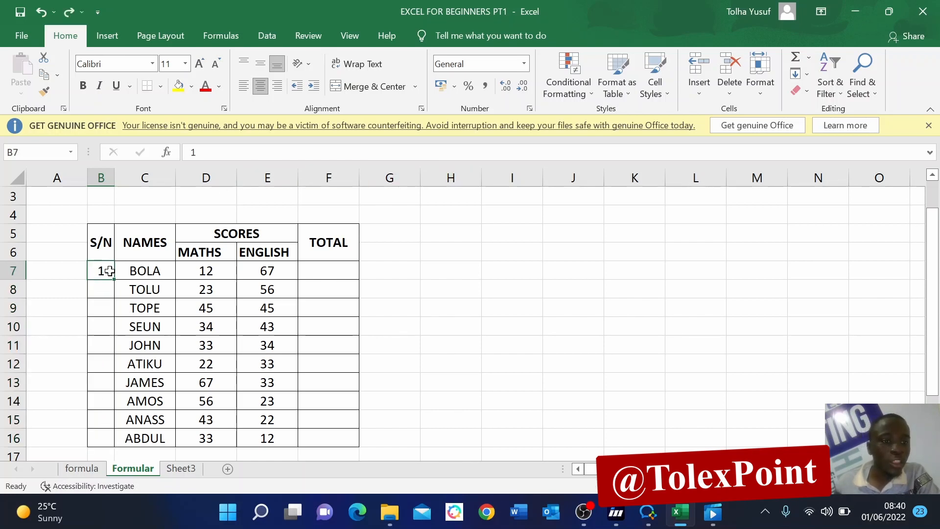
double_click(113, 281)
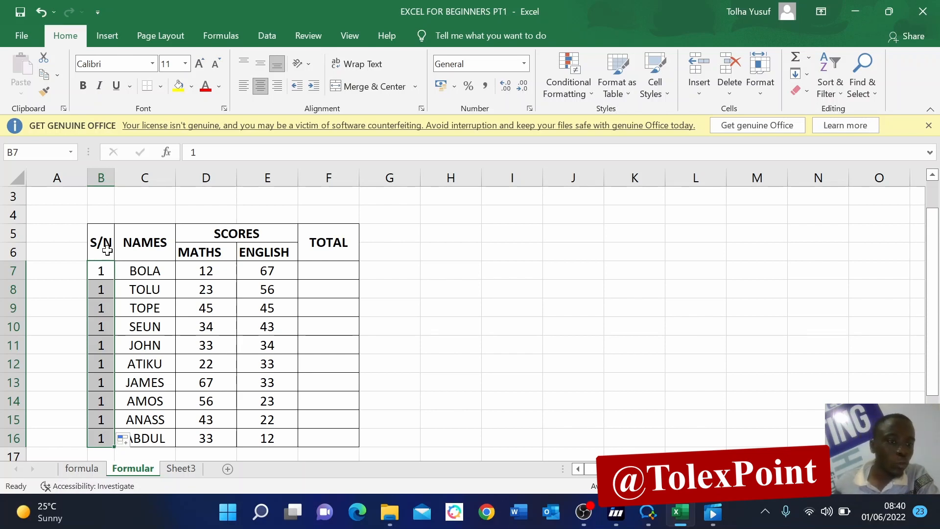
click(131, 443)
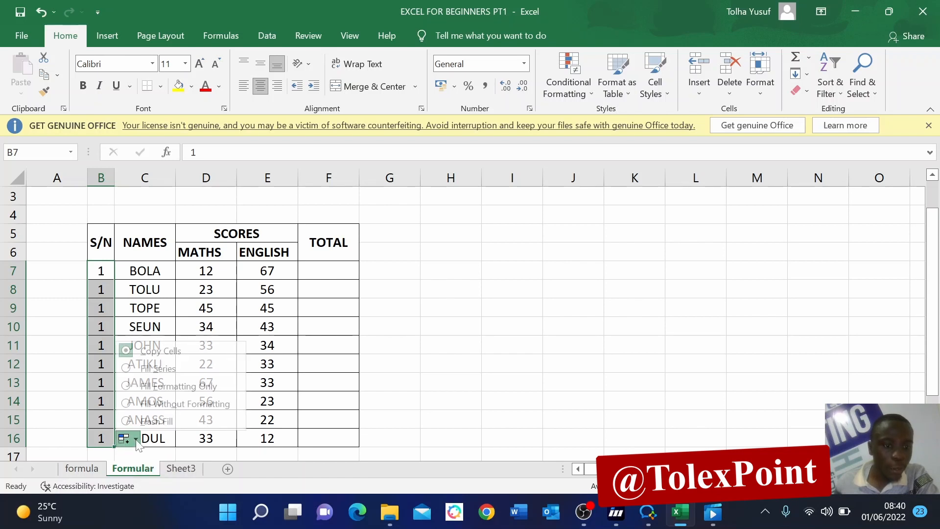
click(147, 371)
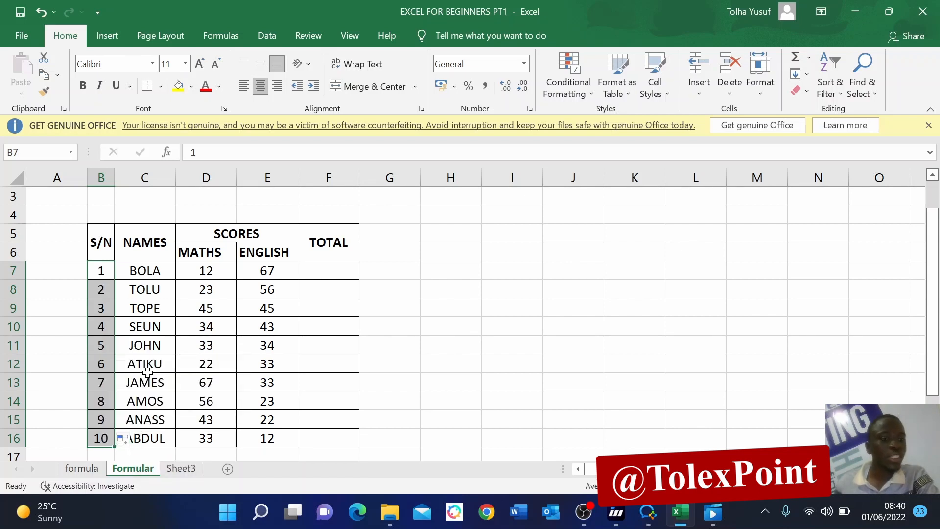
click(220, 294)
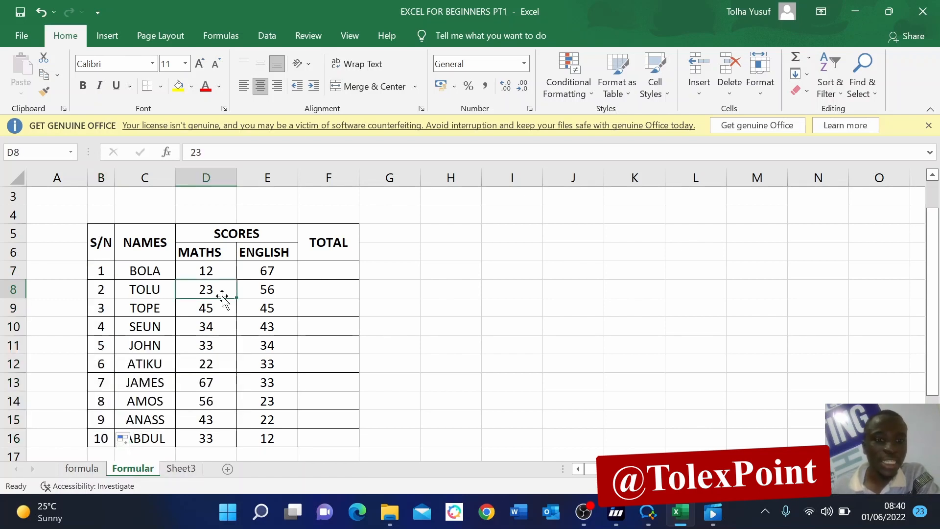
Total the first student's Maths and English scores in F7 with the range formula =SUM(D7:E7)
click(320, 271)
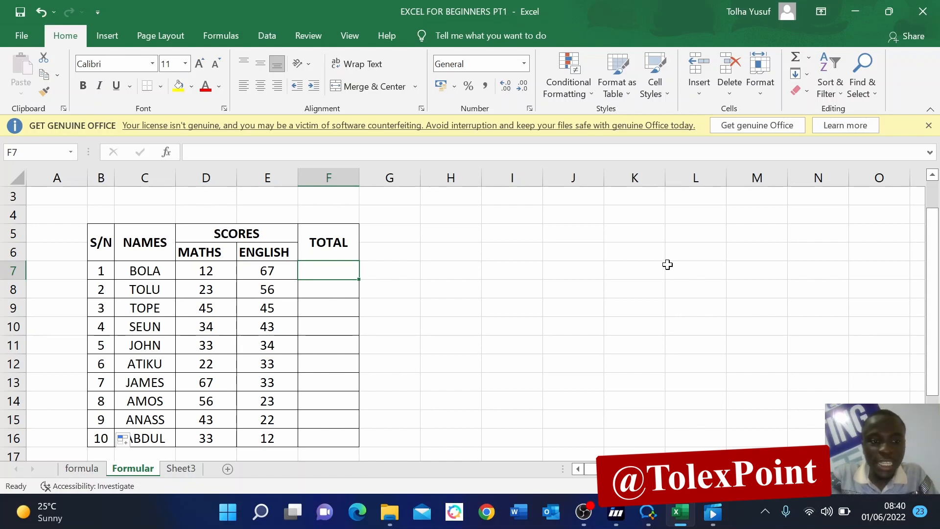
text(=sum)
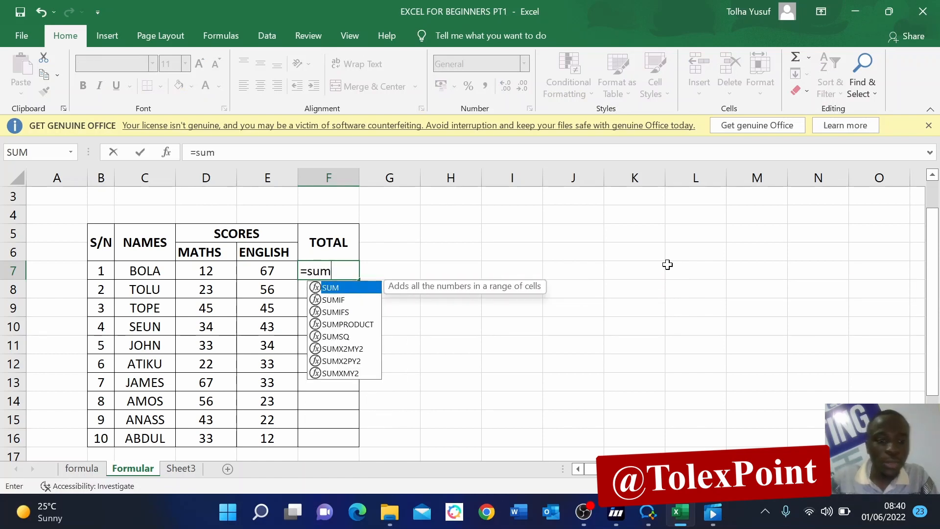
key(Tab)
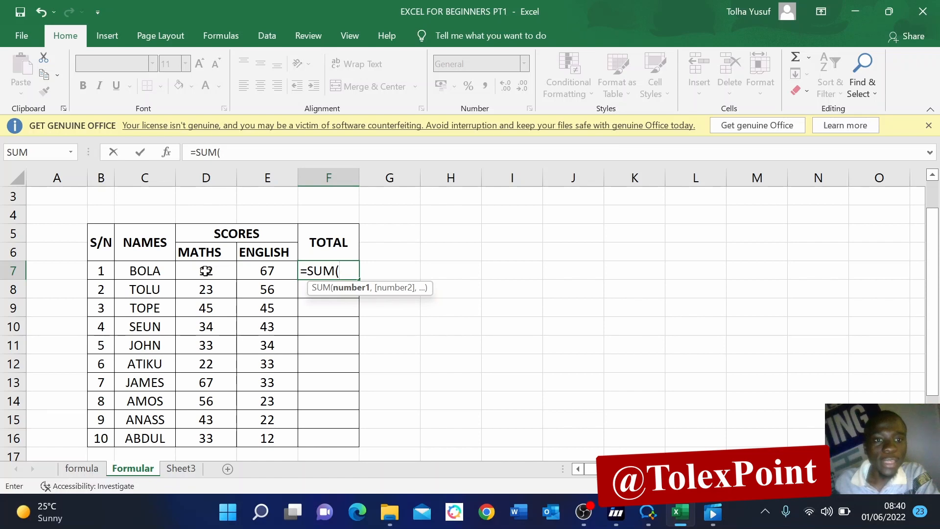
drag(208, 270, 254, 269)
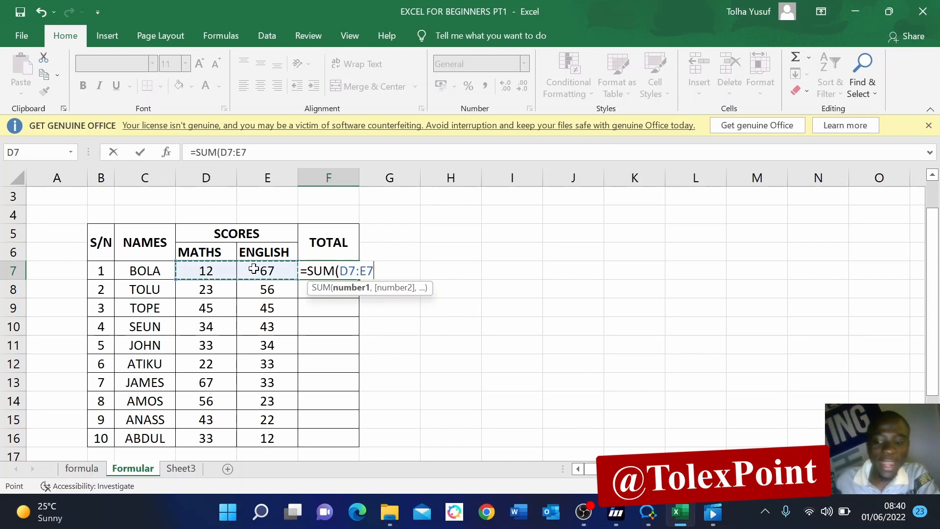
key(Return)
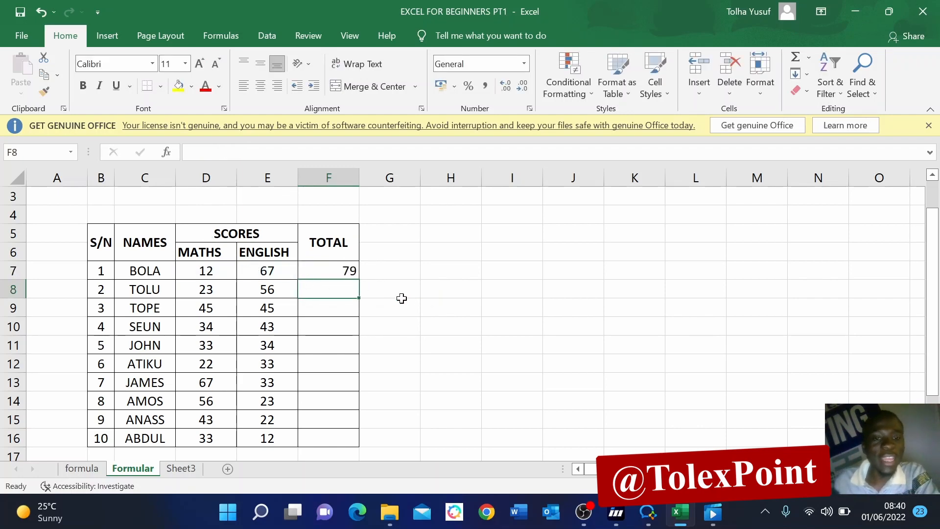
Delete the range-based SUM formula from TOTAL cell F7
click(336, 268)
key(BackSpace)
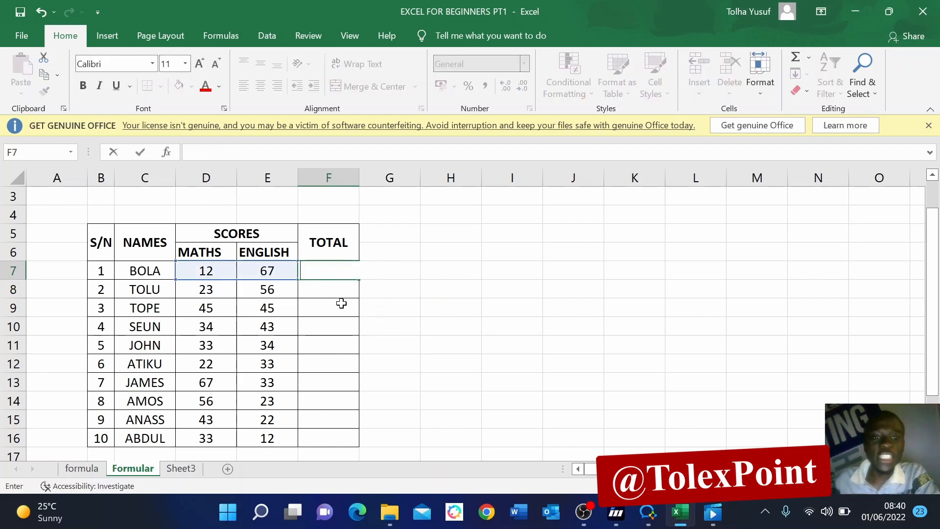
click(325, 290)
Total the first student's scores in F7 with separate cell references, using =SUM(D7,E7)
click(323, 267)
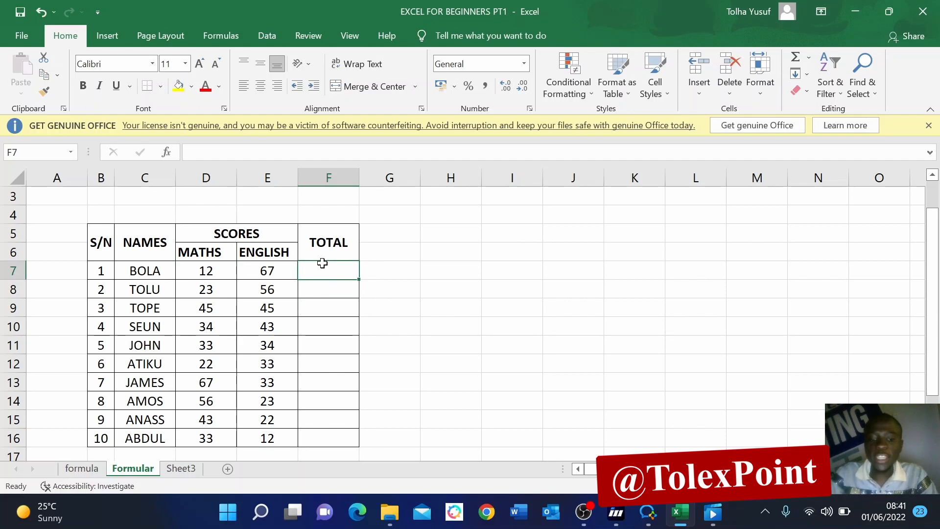
text(=sum)
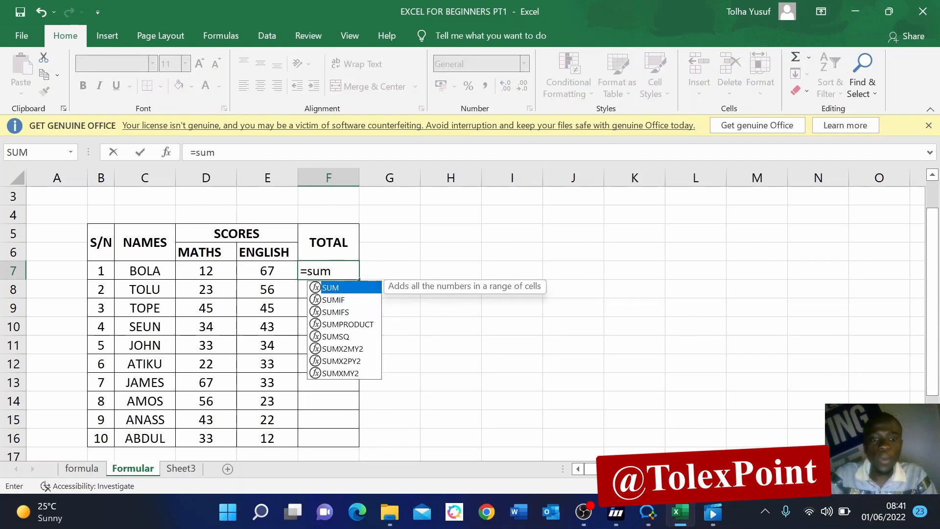
key(Tab)
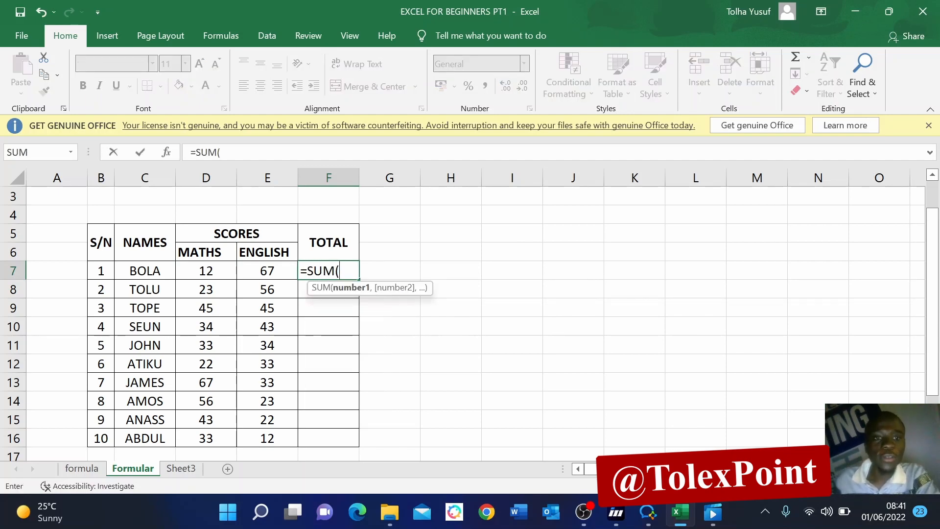
click(207, 271)
text(,)
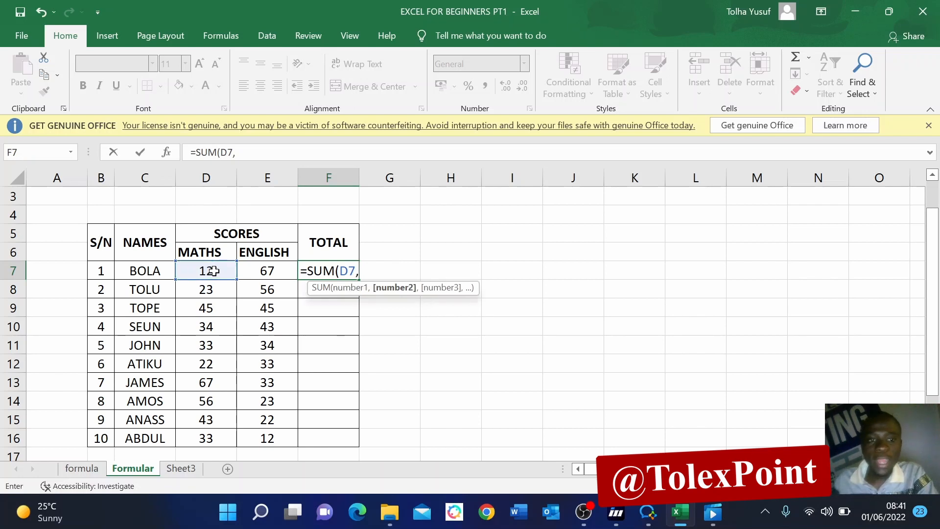
click(254, 271)
key(Return)
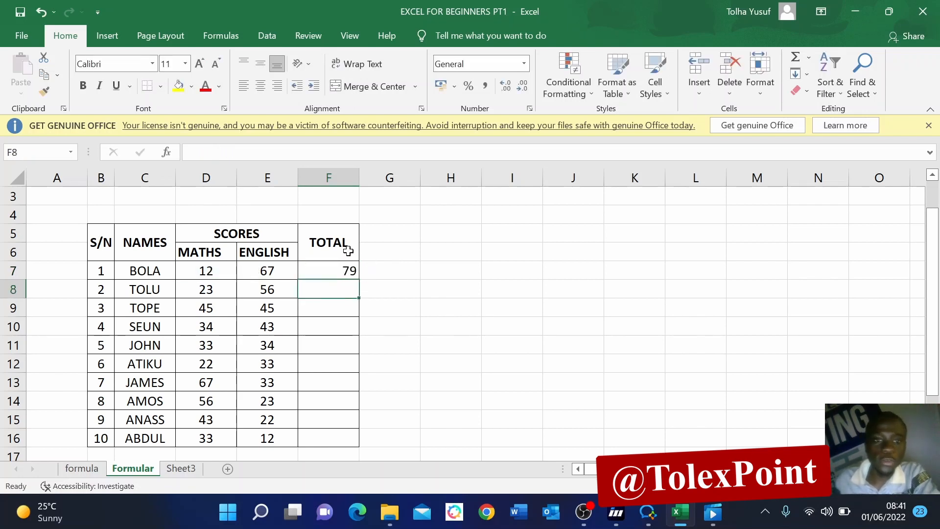
Clear the comma-separated SUM formula from TOTAL cell F7
click(319, 271)
double_click(318, 270)
click(325, 292)
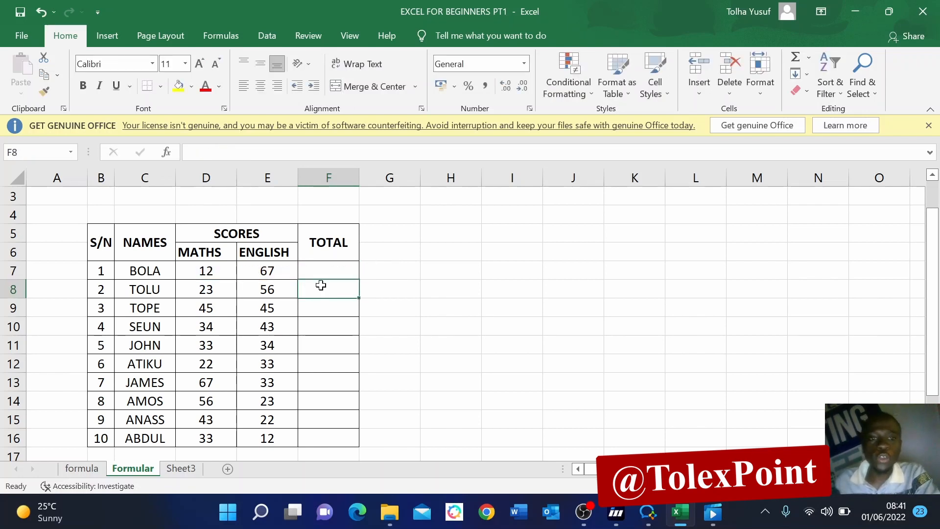
Enter =SUM(D7:E7) in F7 to total the first student's scores and reselect the cell
click(320, 271)
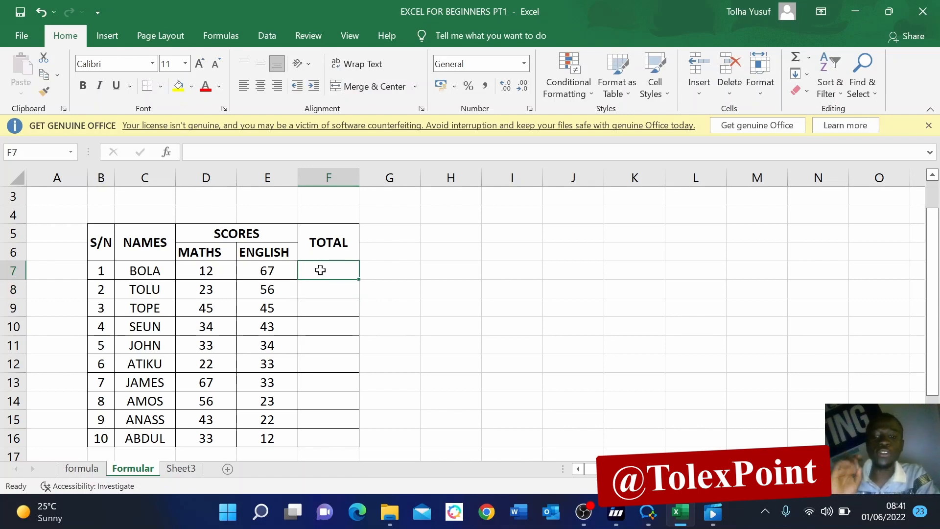
text(=sum)
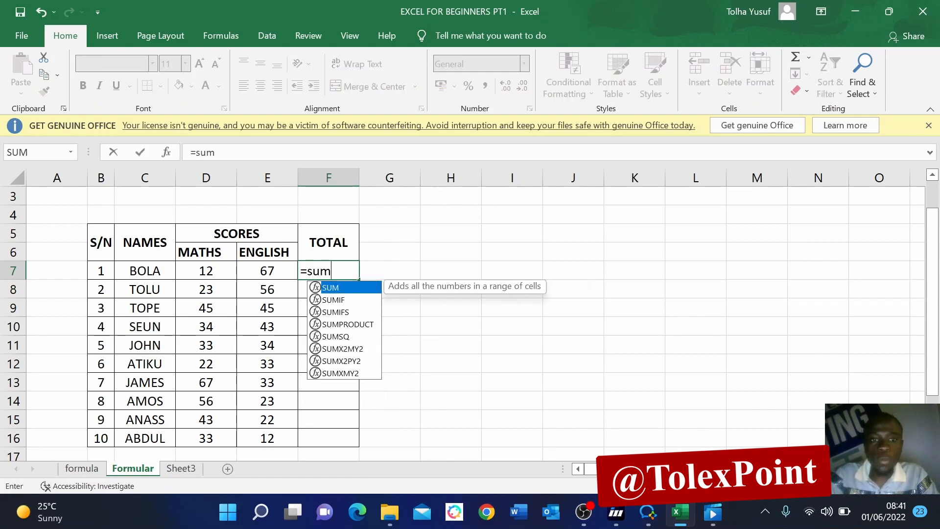
key(Tab)
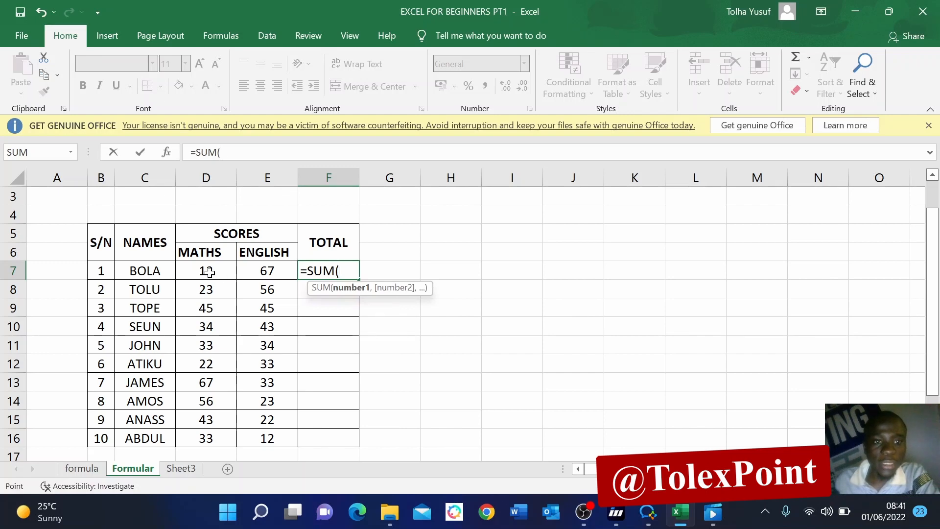
drag(210, 272, 244, 272)
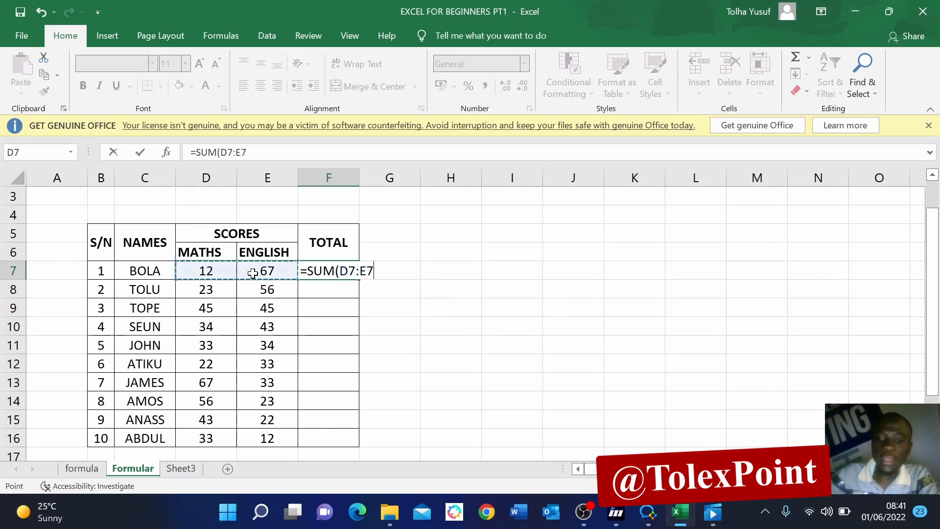
key(Return)
click(330, 269)
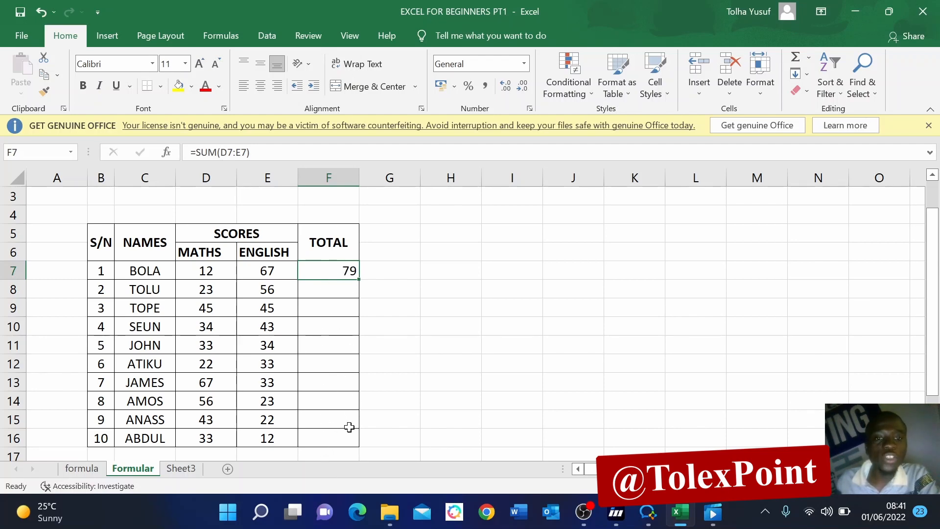
Enter =SUM(D8:E8) in F8 to total the second student's scores and reopen the formula in the cell
click(328, 291)
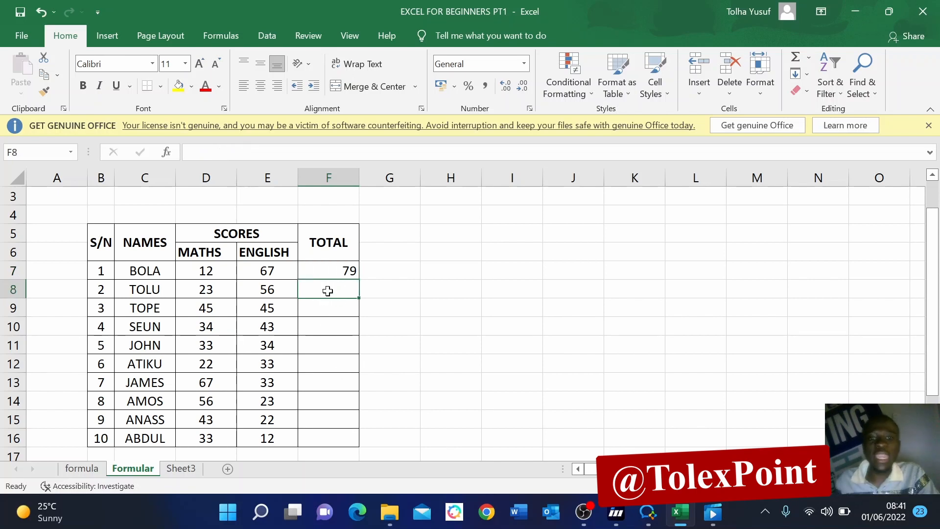
text(=su)
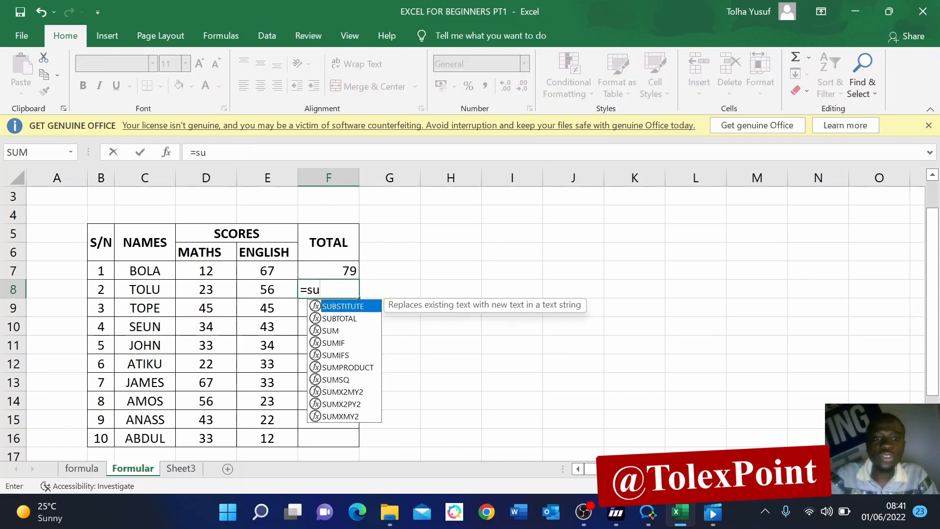
text(m)
key(Tab)
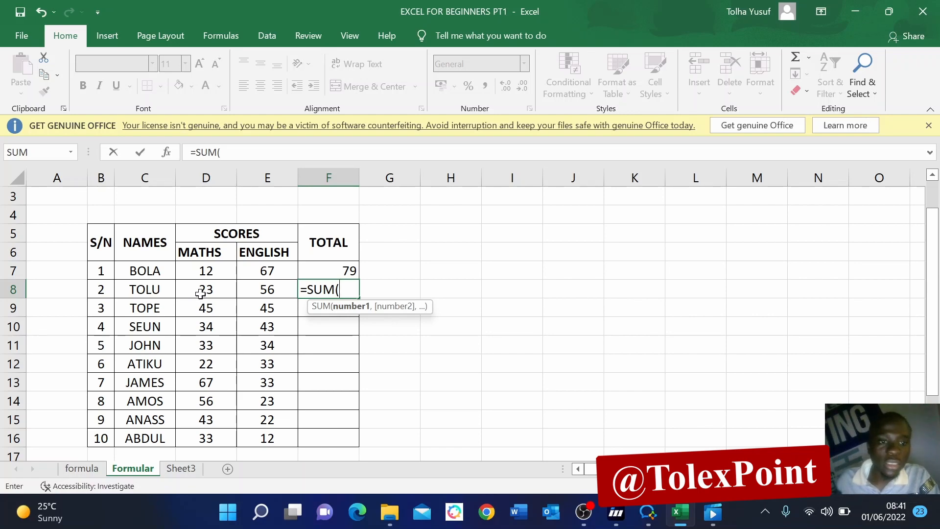
drag(195, 292, 269, 290)
key(Return)
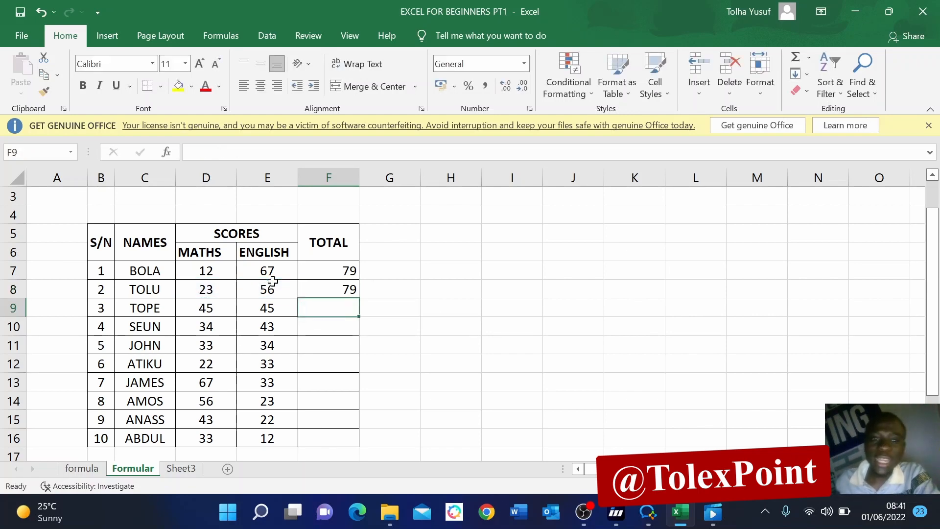
click(326, 286)
key(F2)
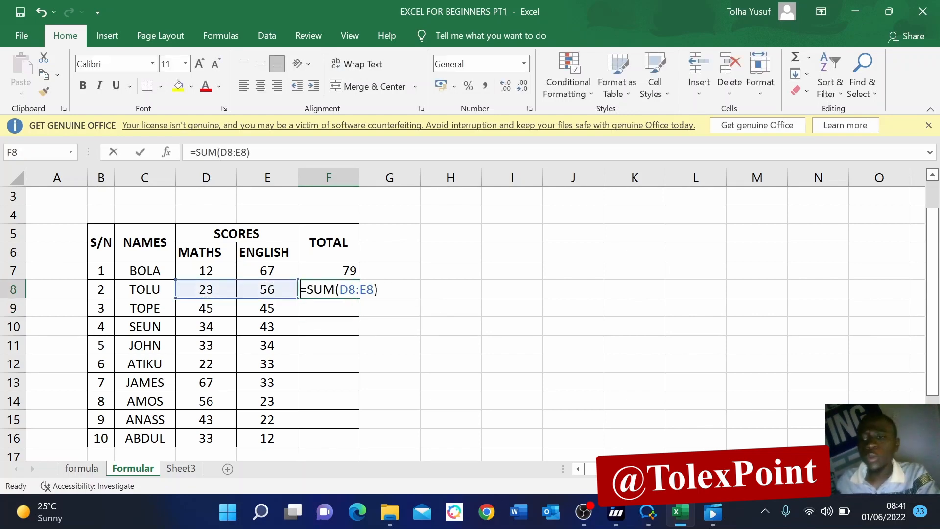
Fill the SUM formula from F7 down to F16 to total every student's scores and deselect the column
click(326, 268)
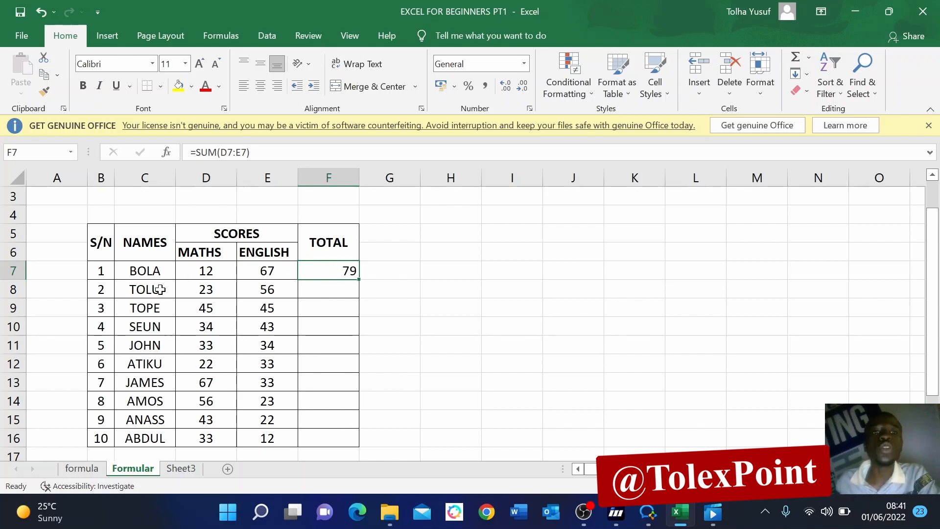
double_click(358, 279)
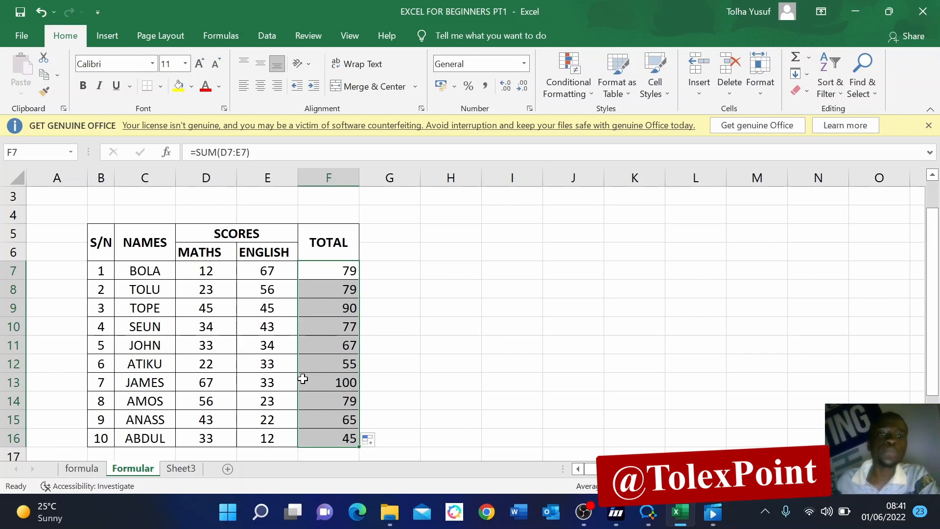
scroll(301, 379, down, 1)
scroll(301, 382, up, 1)
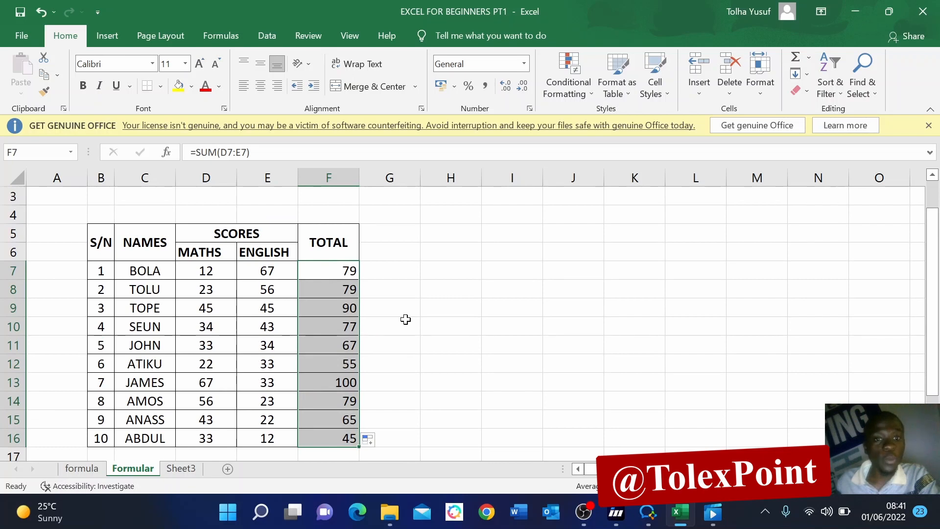
click(404, 321)
click(392, 302)
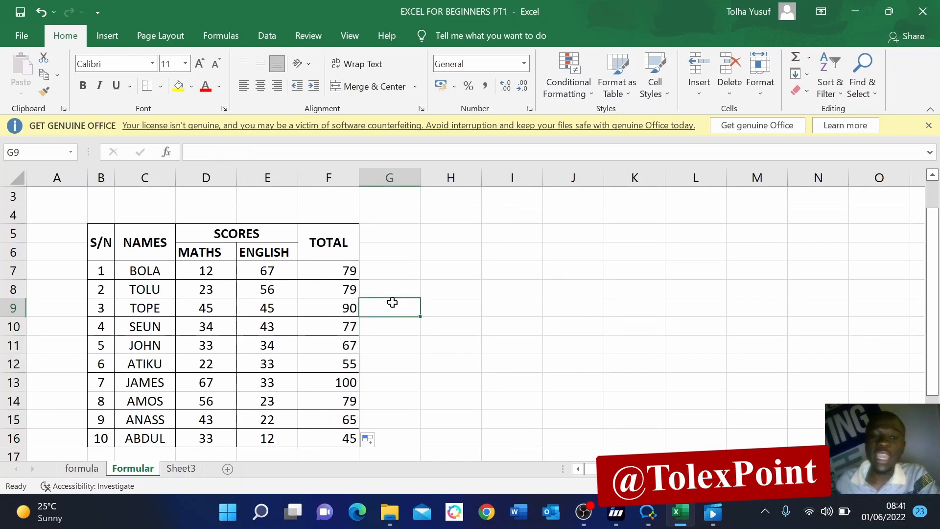